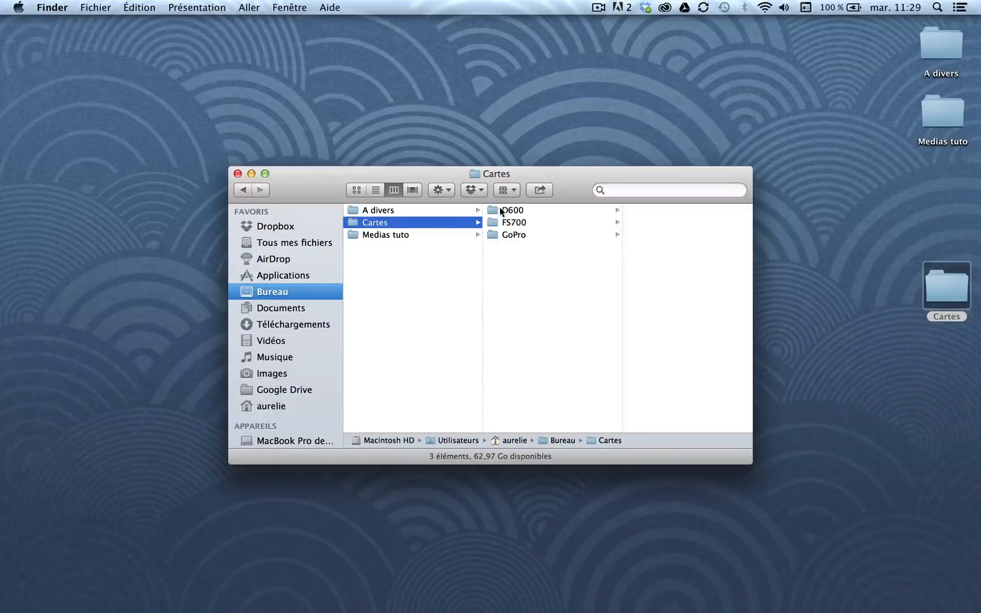
- Look through the D600, FS700 and GoPro card folders in Cartes, down to GOPR0001.MP4 in the GoPro's DCIM/100GOPRO folder
click(500, 210)
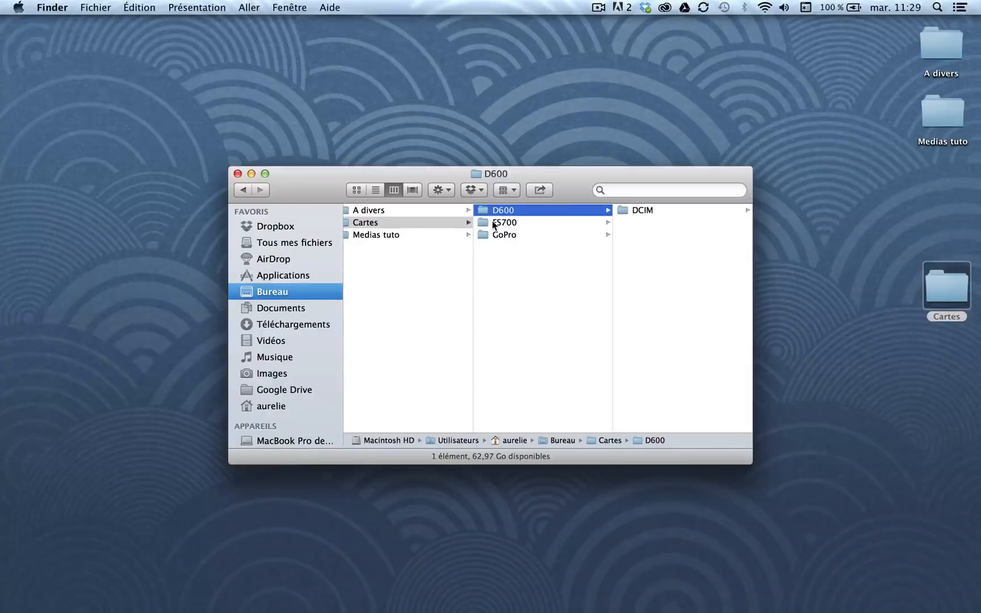
click(493, 224)
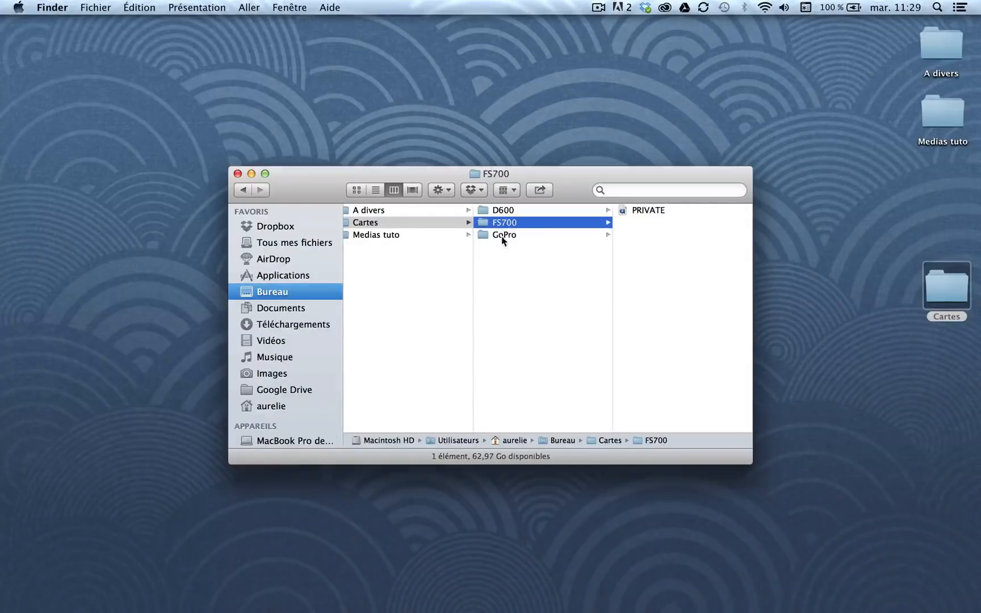
click(501, 238)
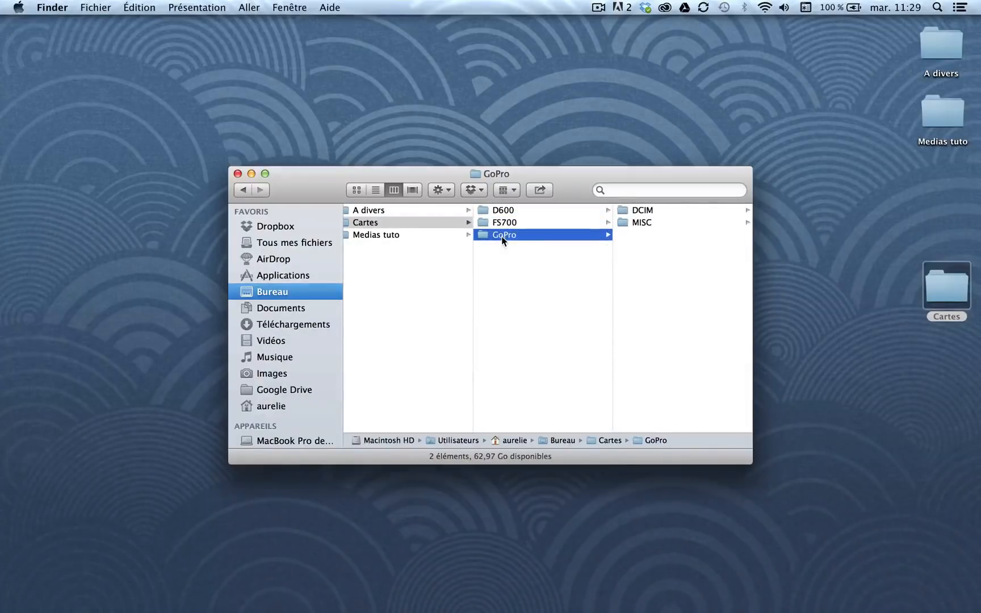
click(638, 212)
click(633, 211)
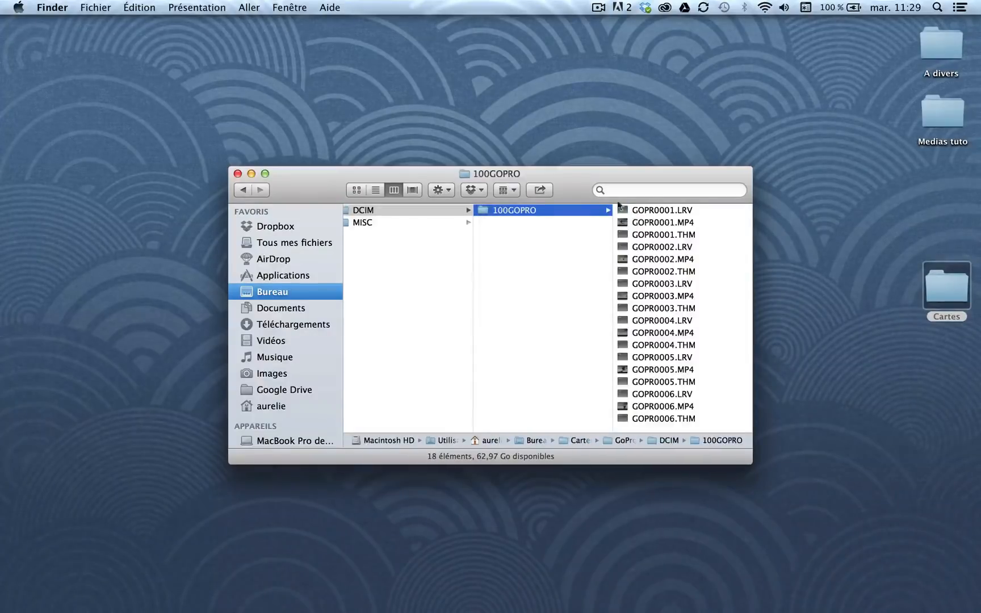
click(649, 223)
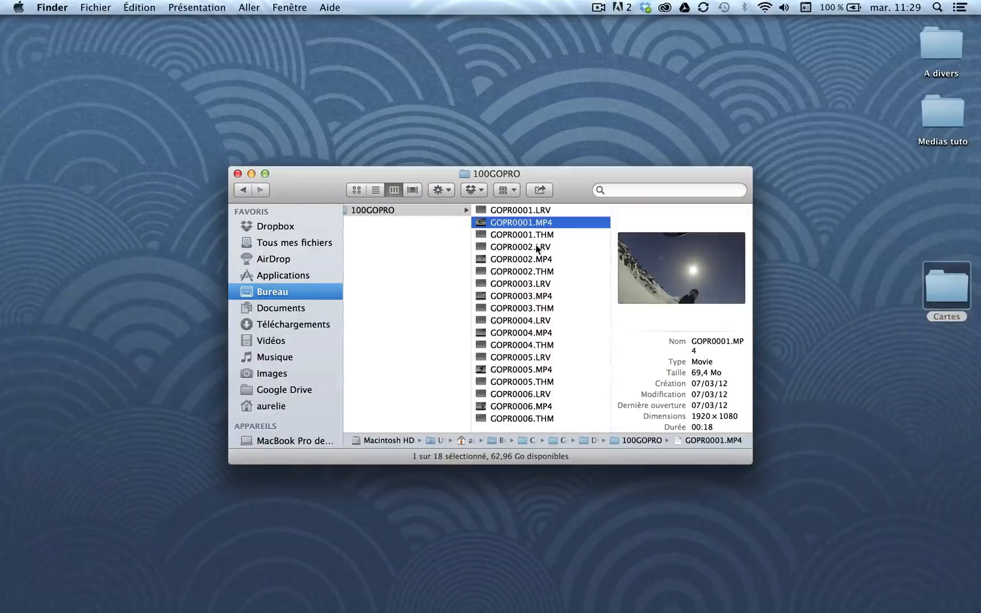
- Examine the PRIVATE file in the FS700 card folder and return to the overview of the Cartes folder
scroll(539, 245, left, 5)
scroll(487, 240, left, 3)
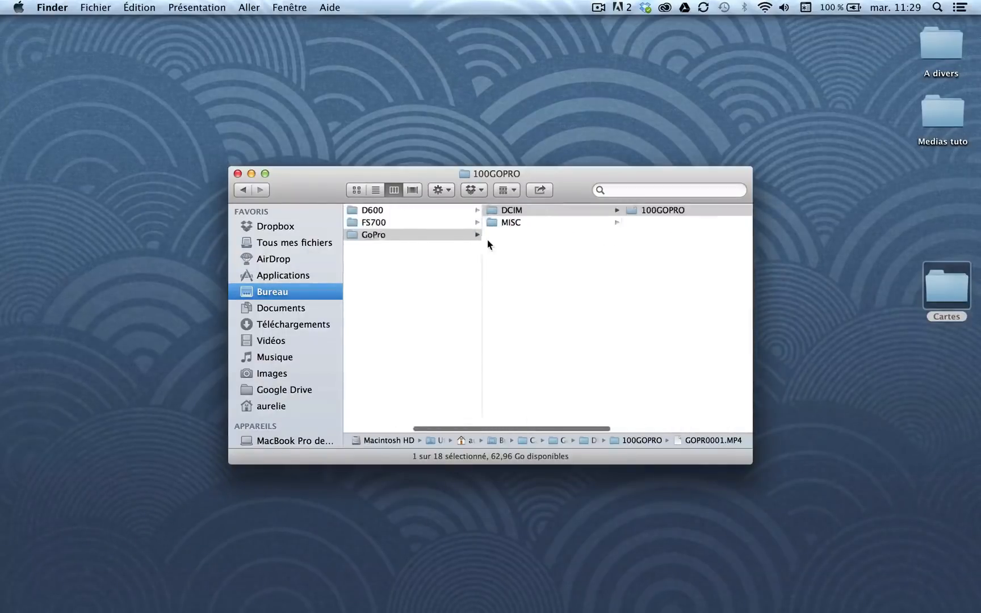
click(387, 223)
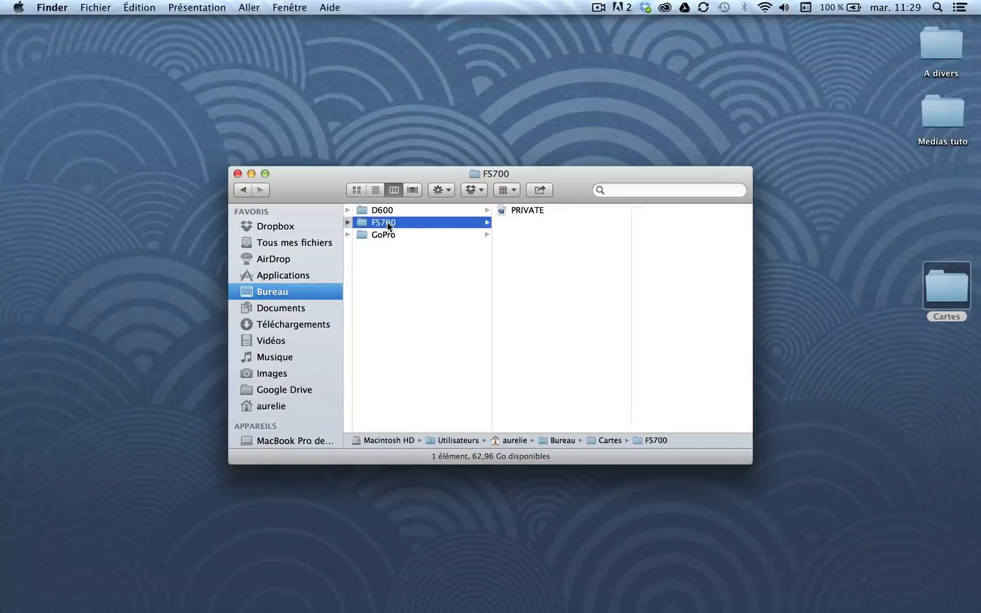
click(521, 211)
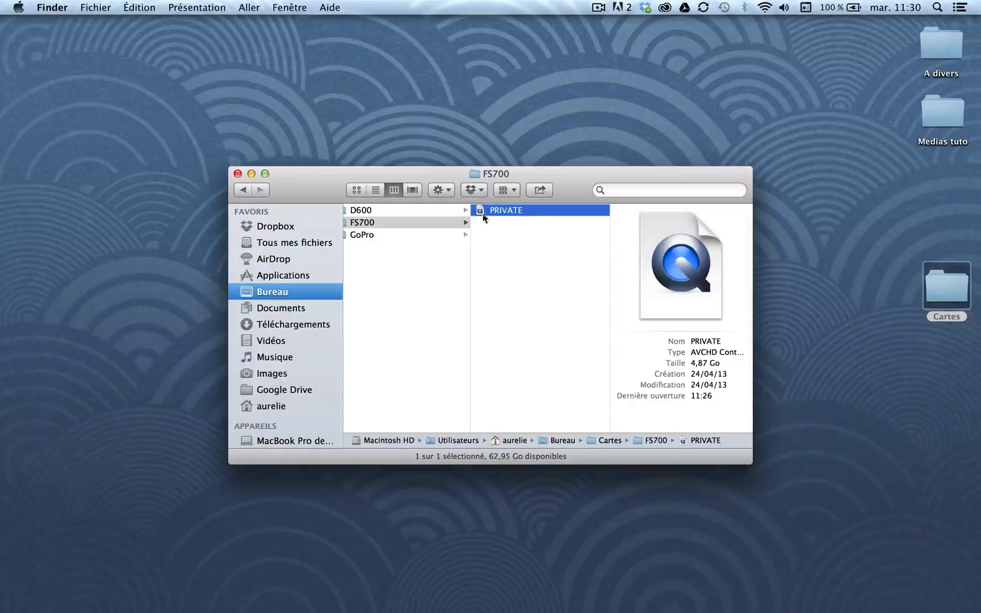
scroll(499, 249, left, 3)
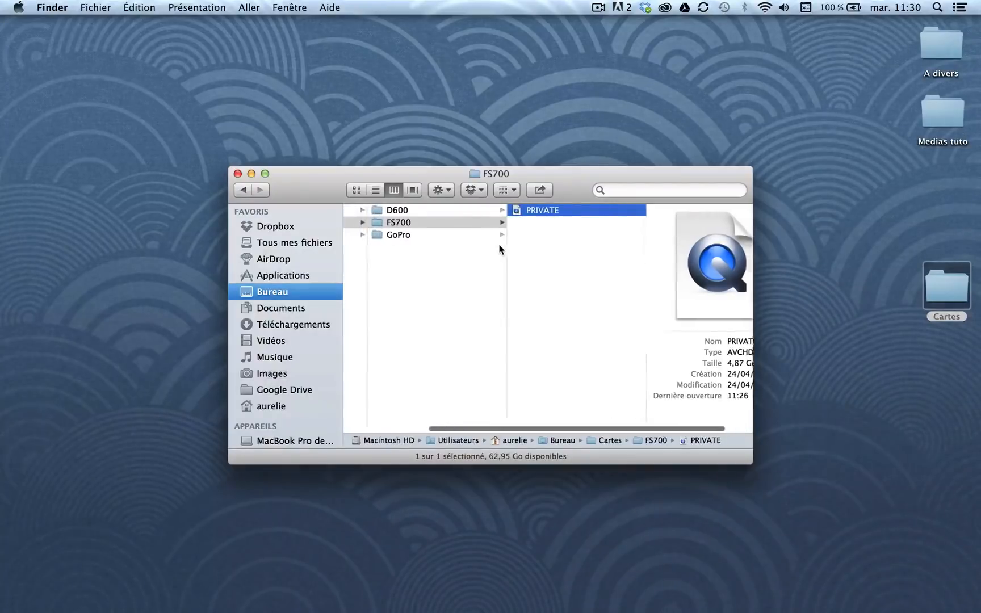
scroll(499, 249, left, 5)
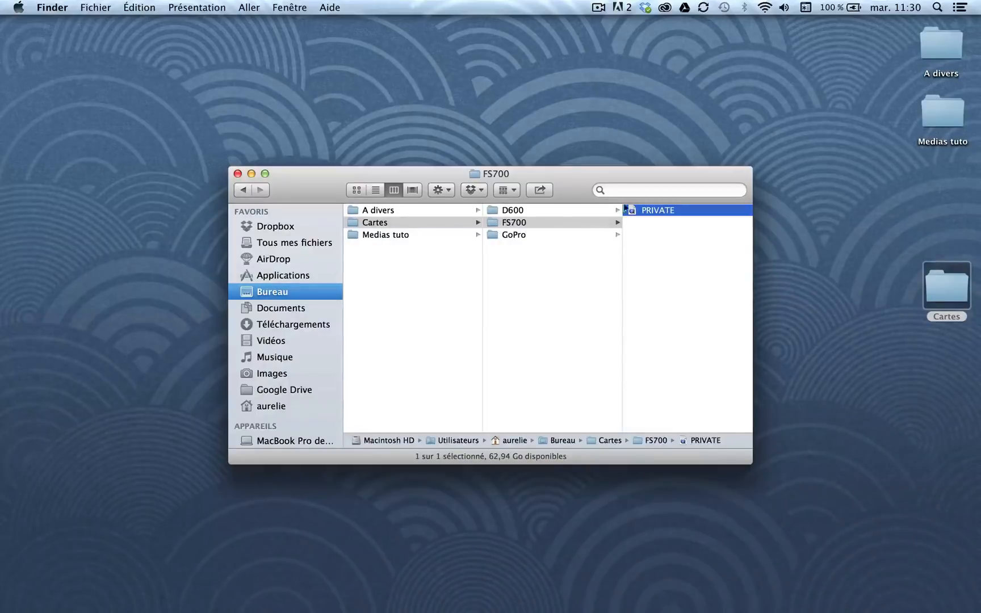
- Inspect the Medias tuto folder structure down to Rushes/Tuto/Jour 1/Cadreur 1, and close its window
double_click(937, 103)
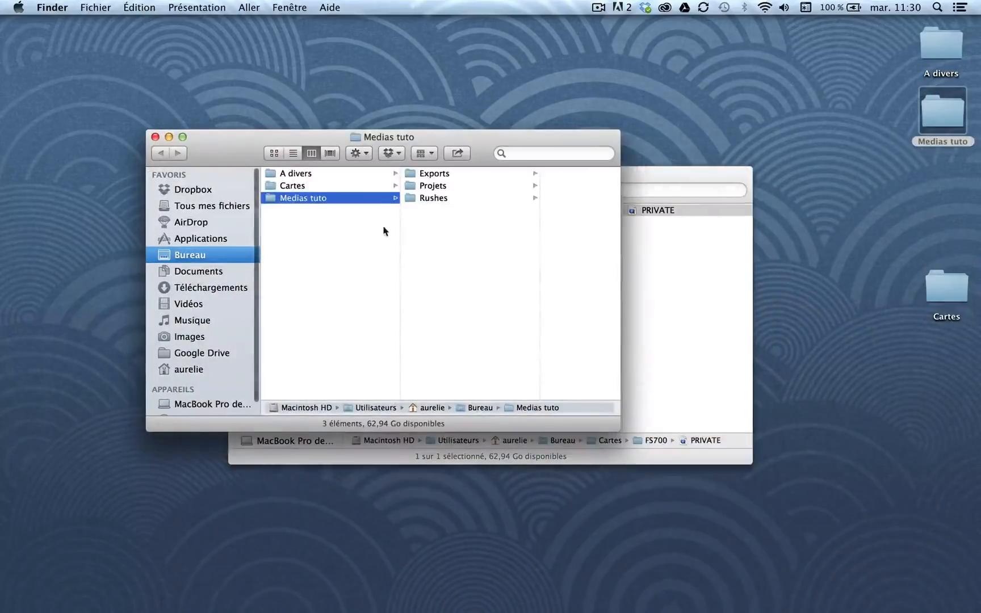
click(436, 198)
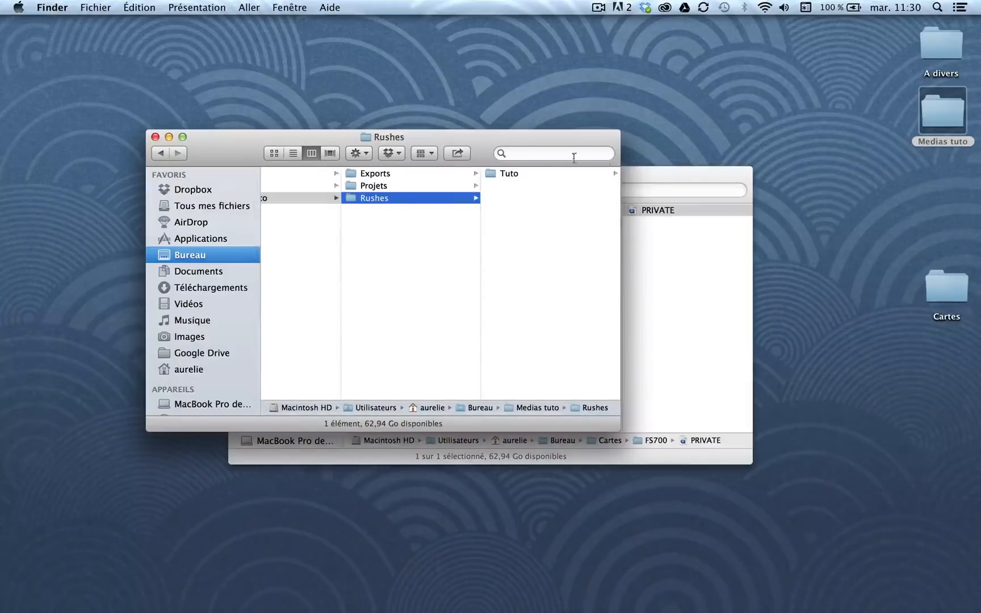
click(510, 173)
click(514, 175)
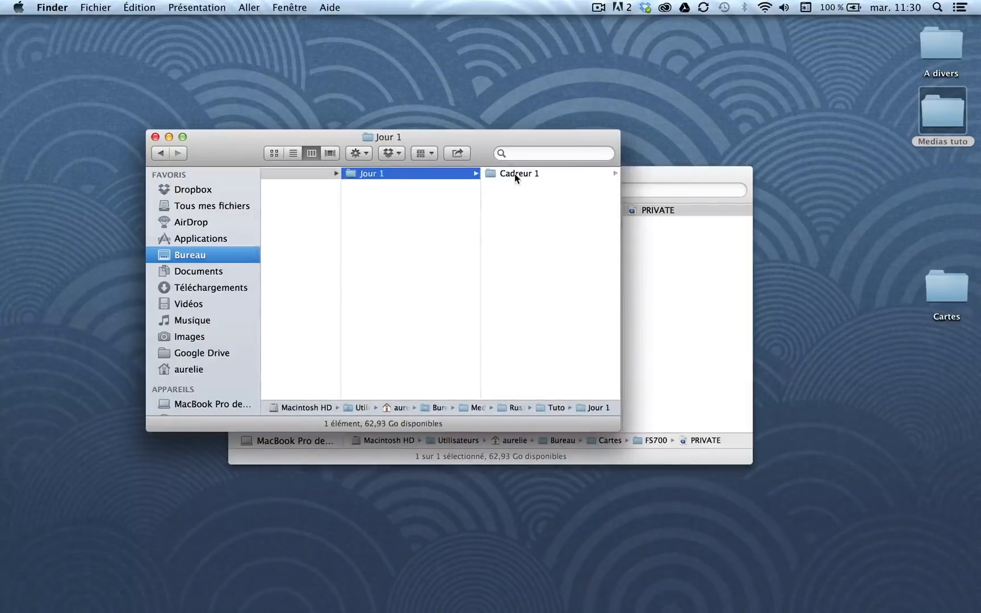
click(515, 175)
drag(233, 149, 177, 348)
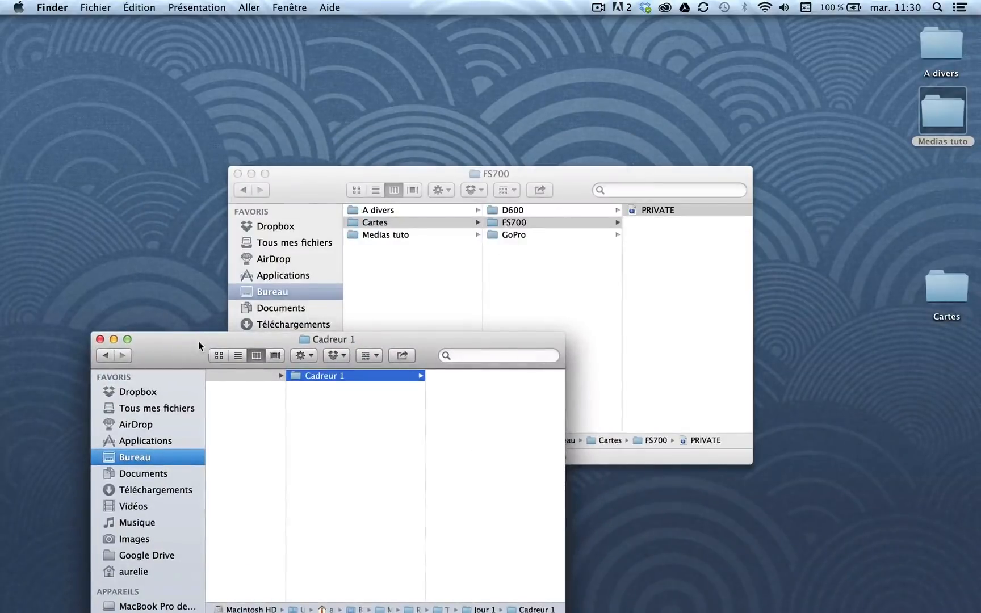
click(100, 339)
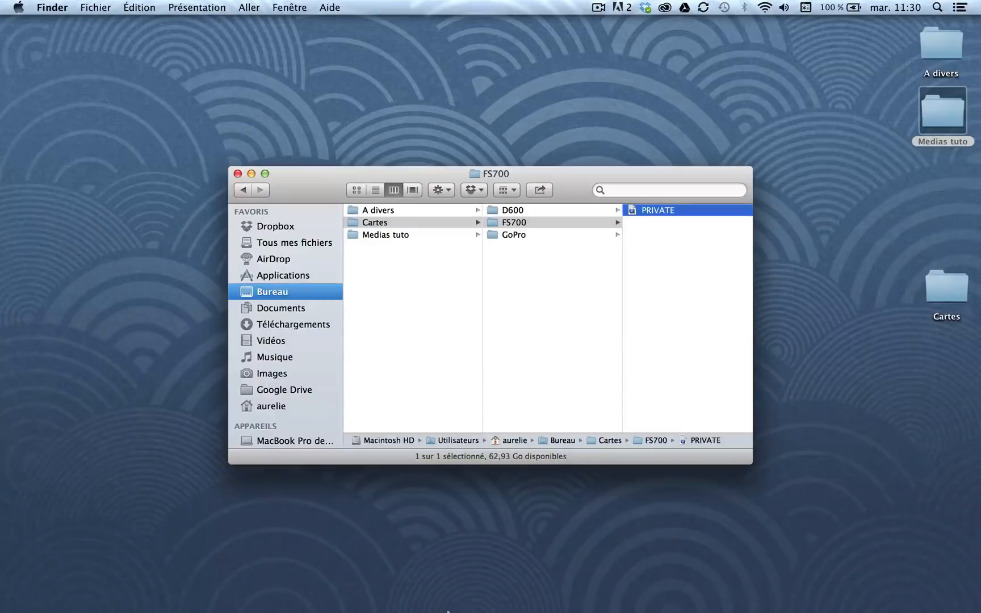
- Open Adobe Prelude and create a new project named Tuto, saved in the Medias tuto/Projets folder on the Bureau
click(455, 568)
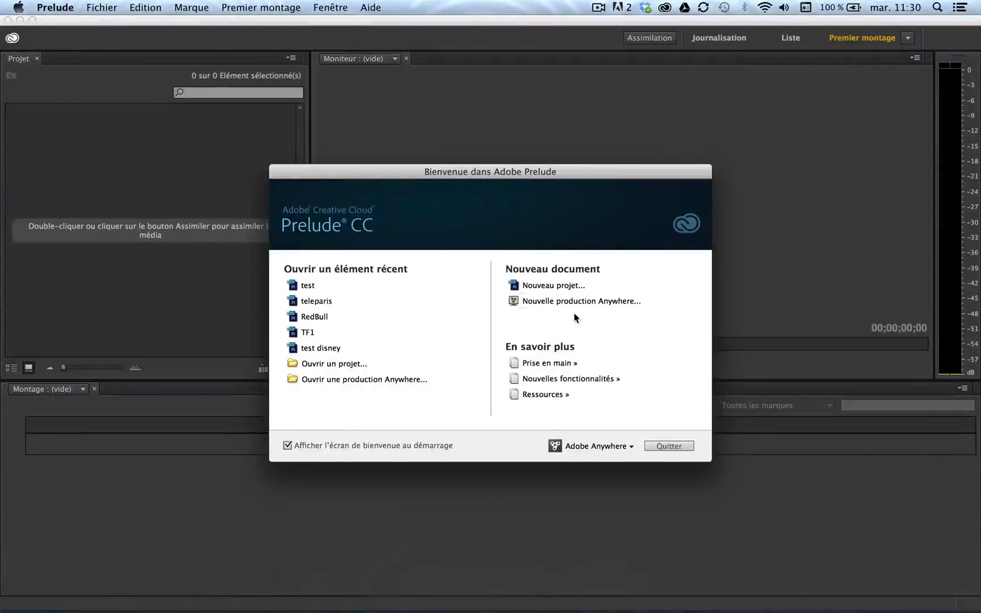
click(552, 285)
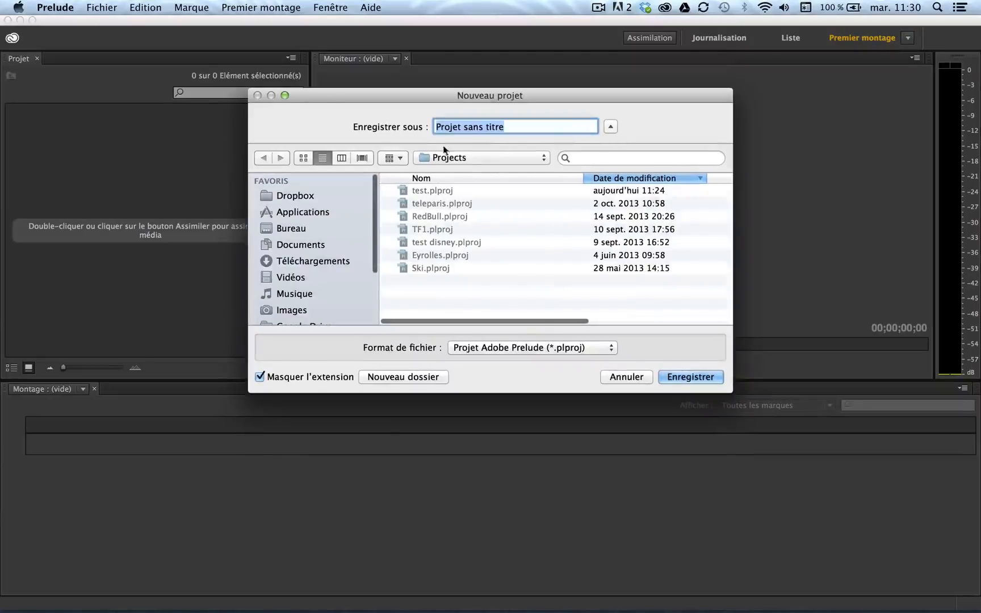
click(286, 230)
click(431, 205)
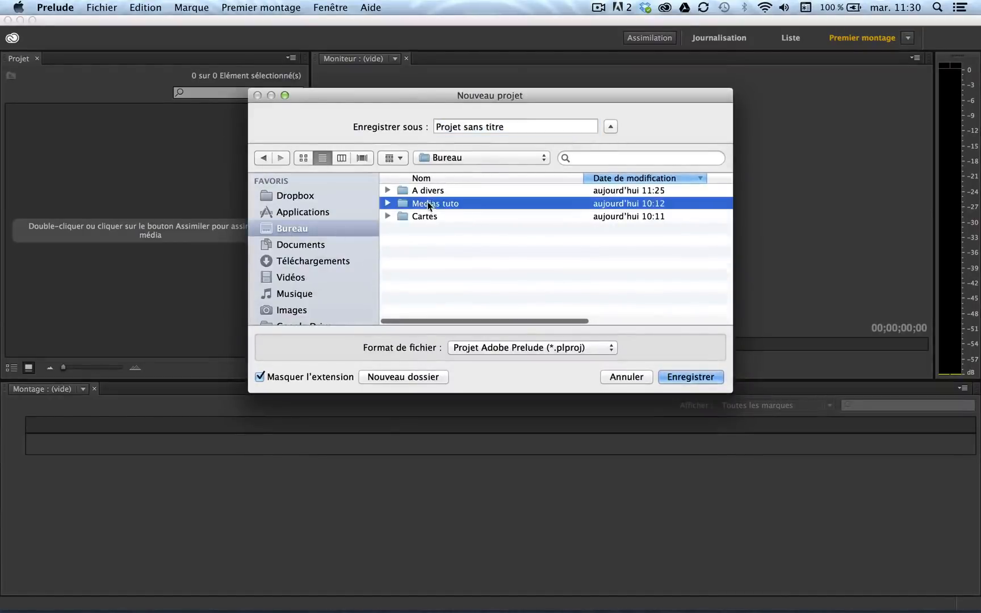
click(386, 204)
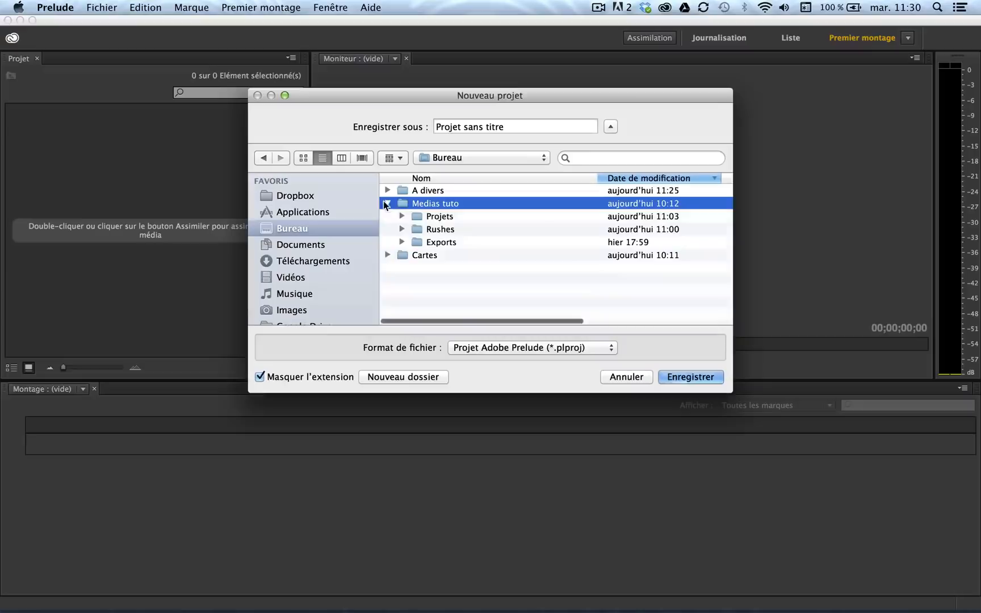
click(438, 221)
drag(521, 127, 432, 127)
text(Tuto)
key(Return)
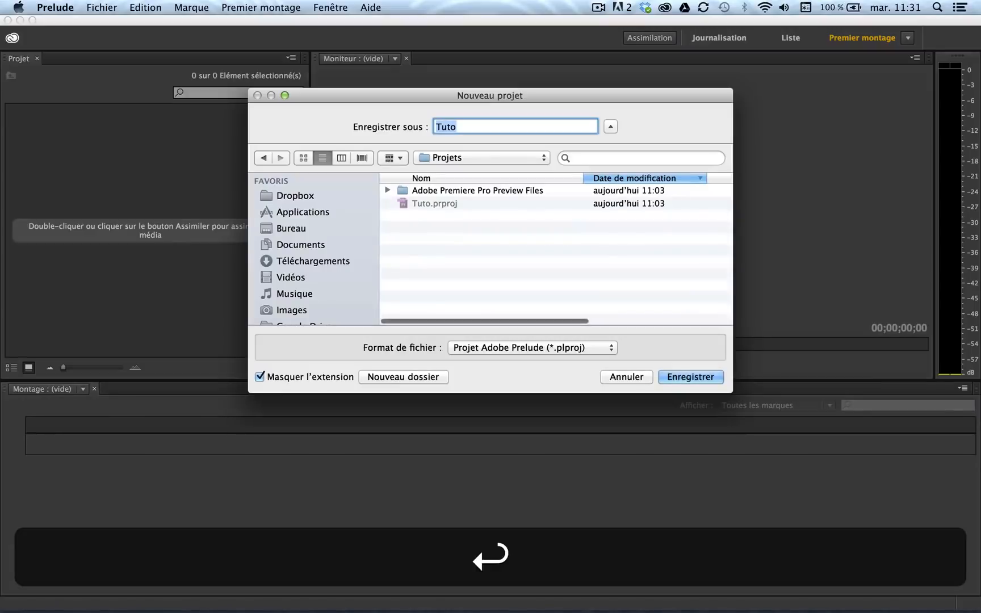
click(690, 377)
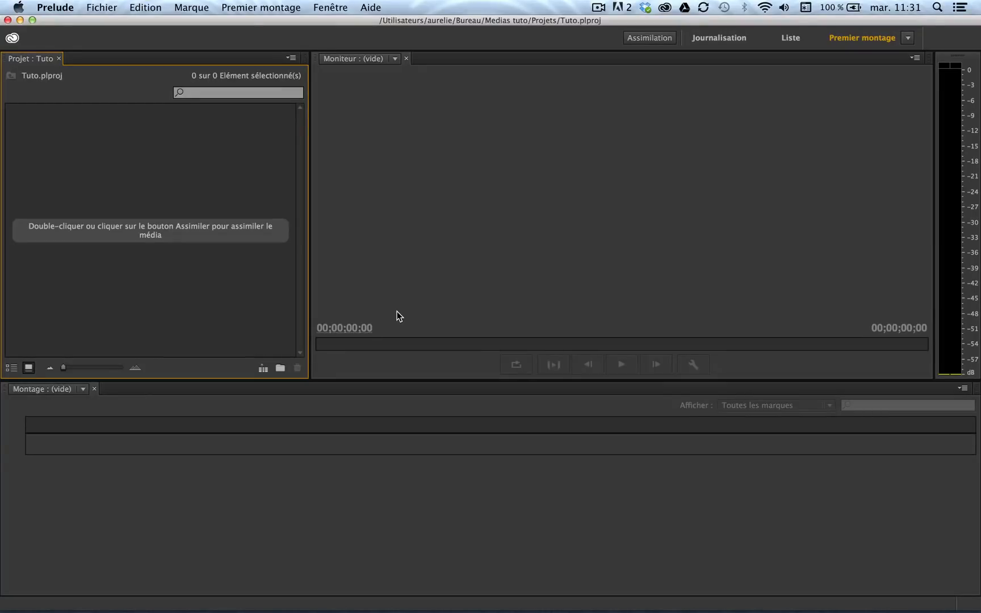
- Open the Assimilation window and browse to the FS700 card's AVCHD content under Bureau/Cartes/FS700/PRIVATE
click(645, 38)
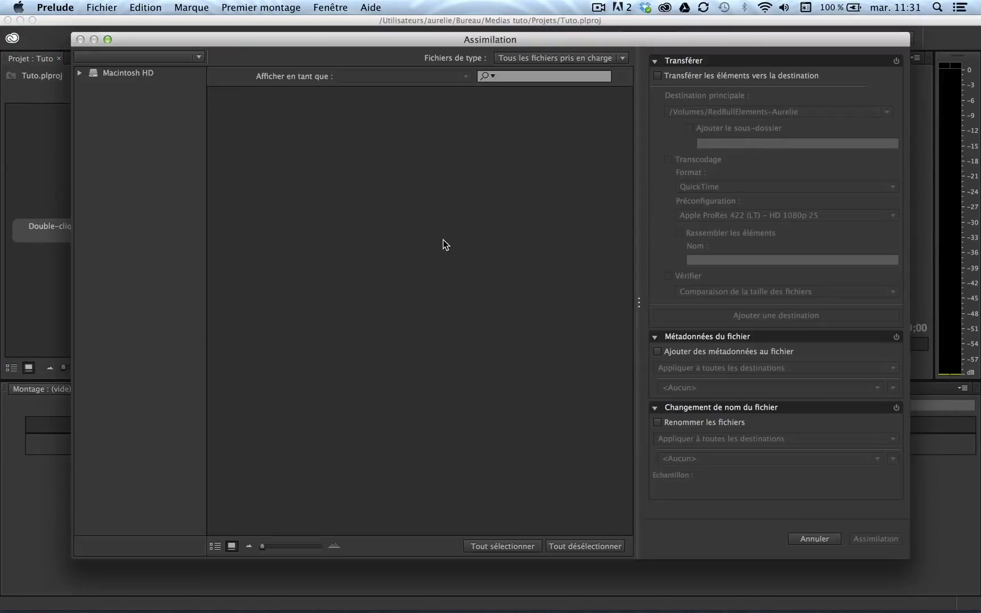
click(814, 538)
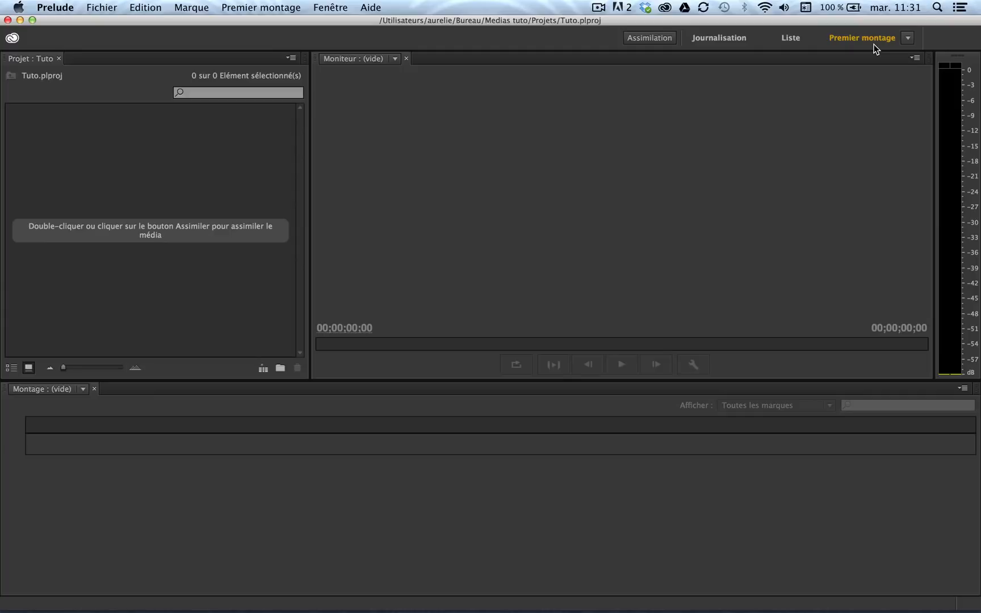
click(649, 38)
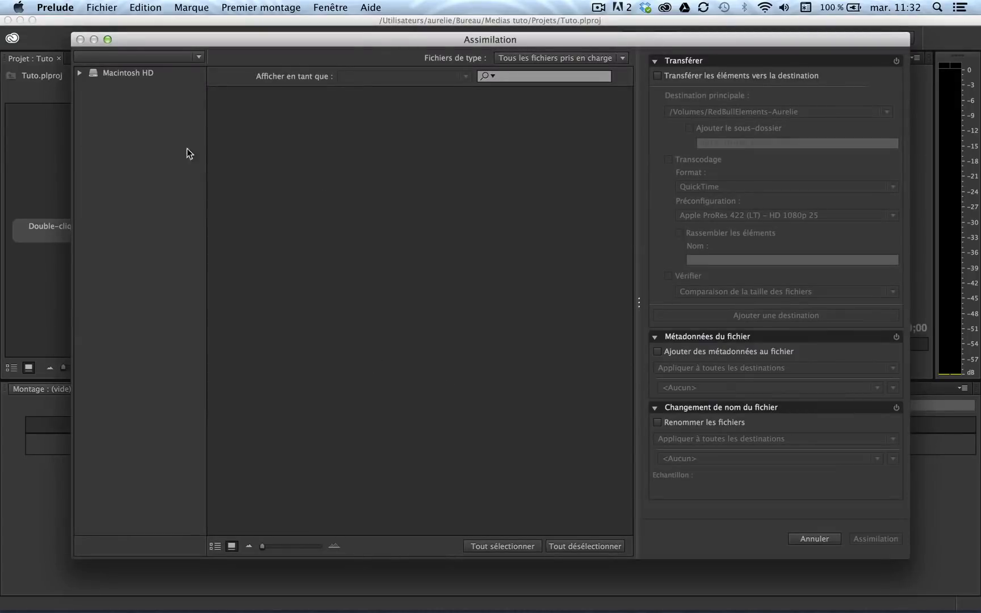
click(79, 73)
click(93, 150)
click(136, 165)
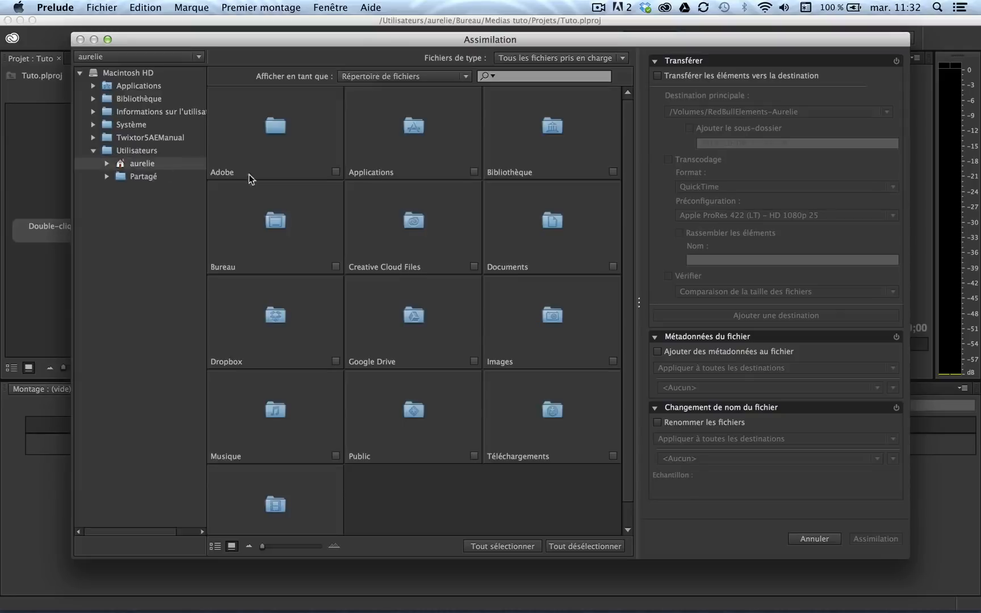
double_click(281, 225)
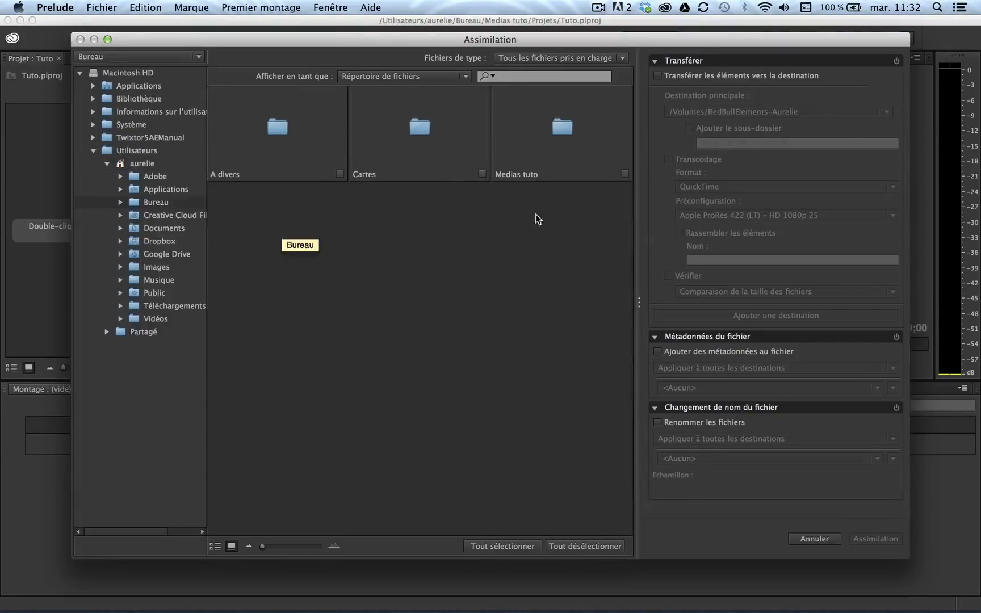
double_click(398, 129)
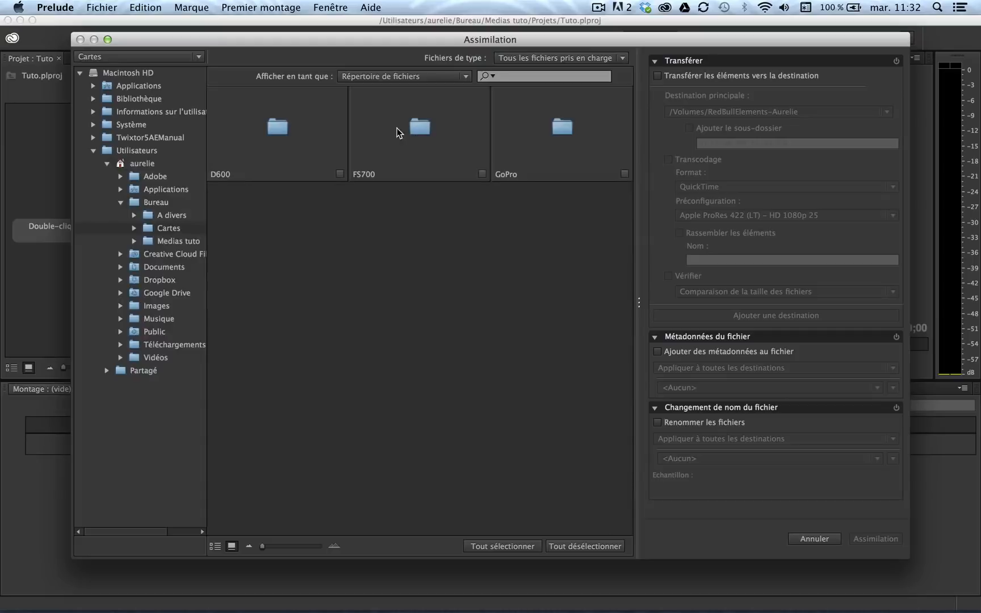
double_click(418, 129)
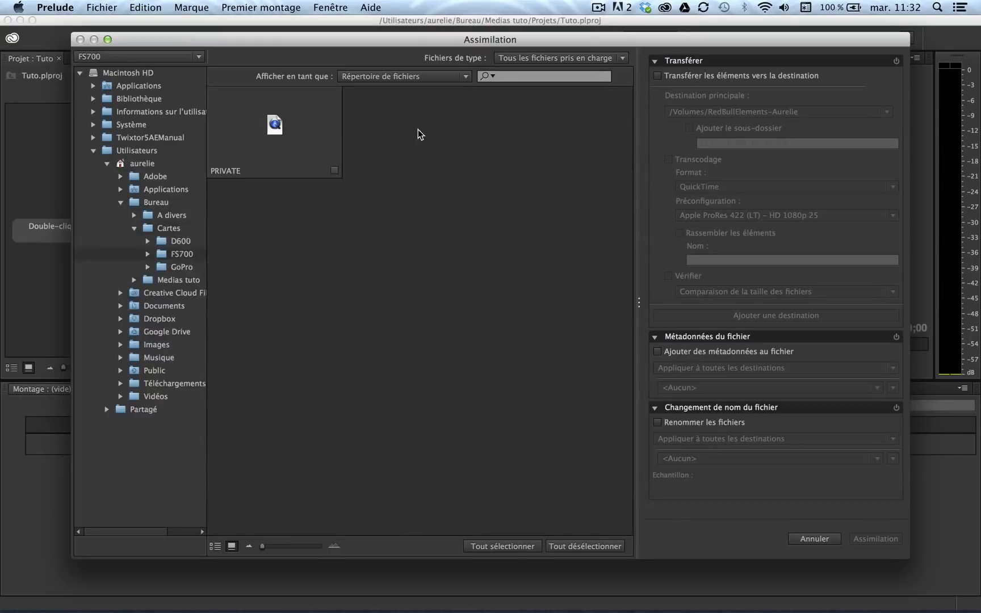
double_click(278, 126)
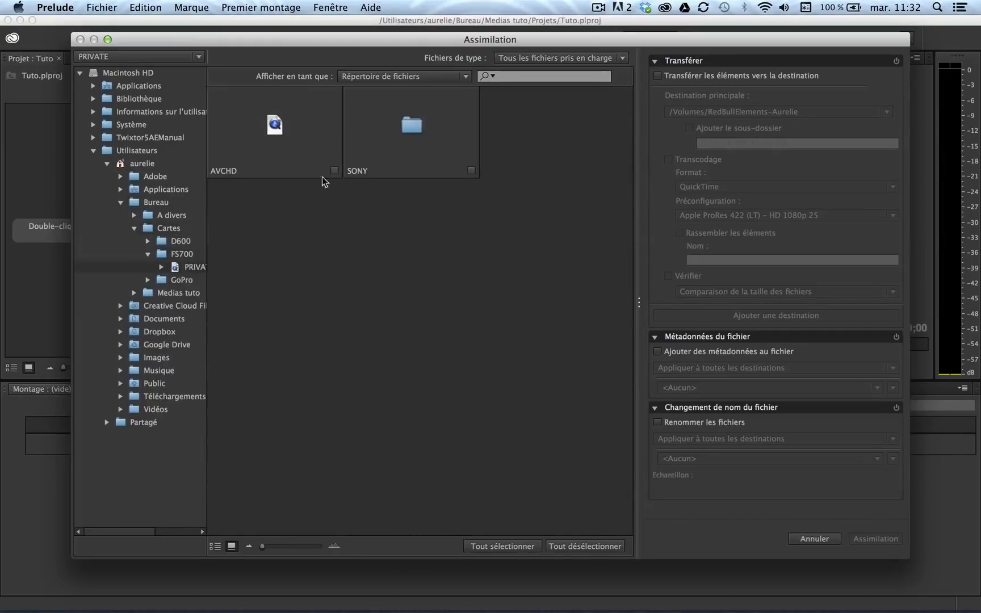
double_click(276, 128)
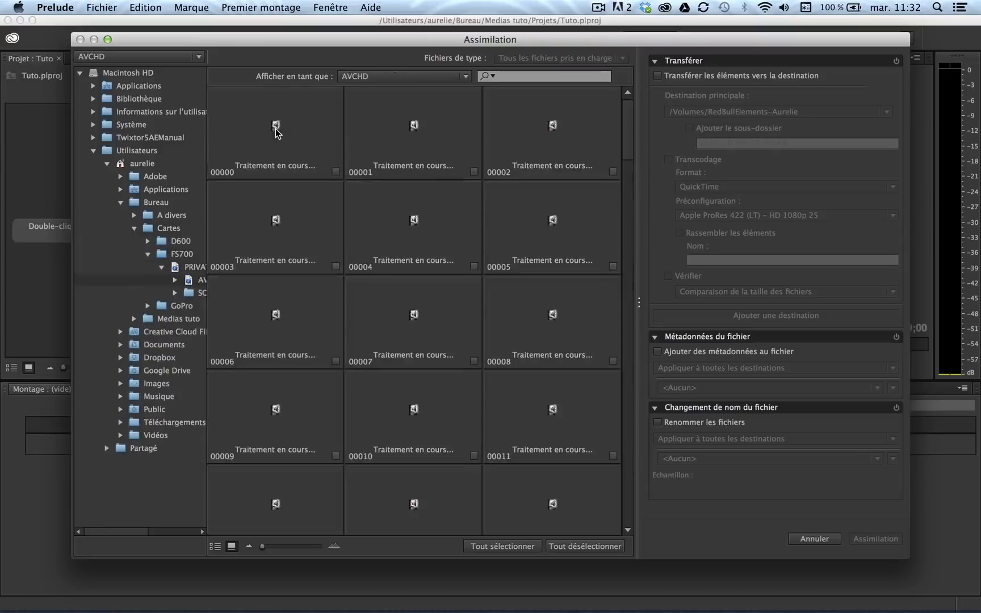
- Look over the AVCHD clip thumbnails and select all the FS700 clips for ingest
scroll(336, 363, down, 5)
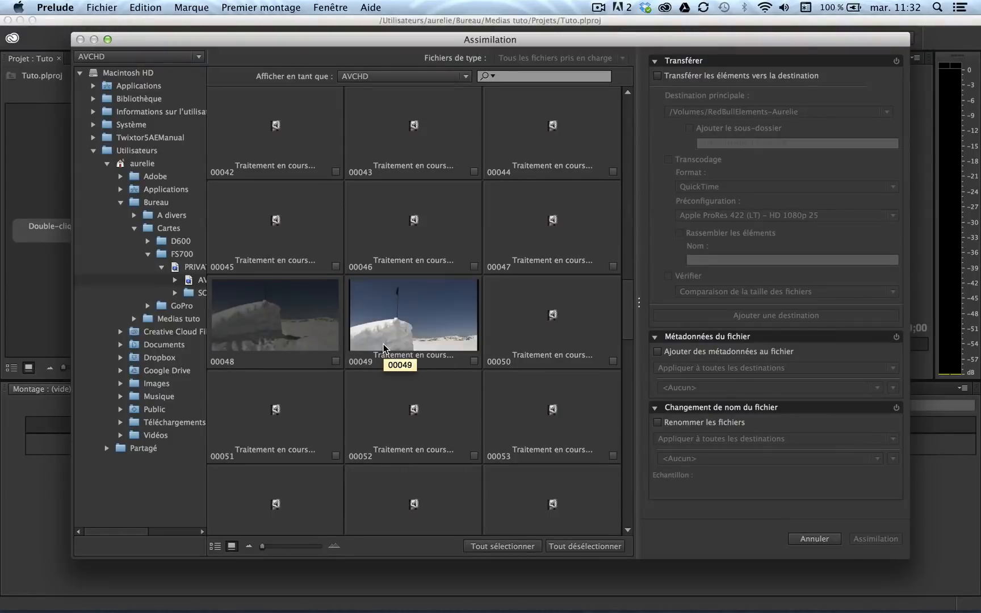
drag(623, 287, 623, 178)
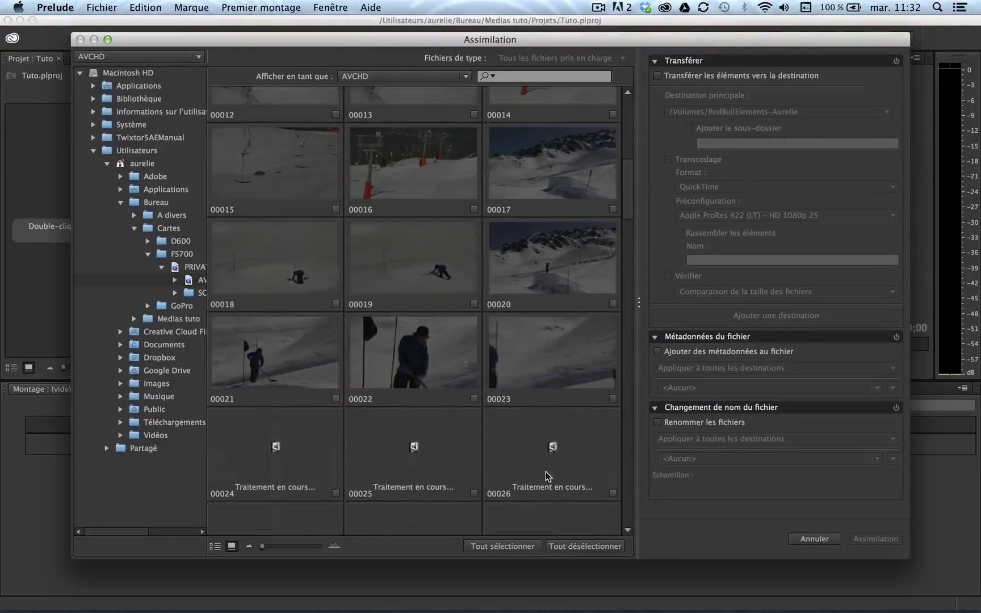
click(578, 546)
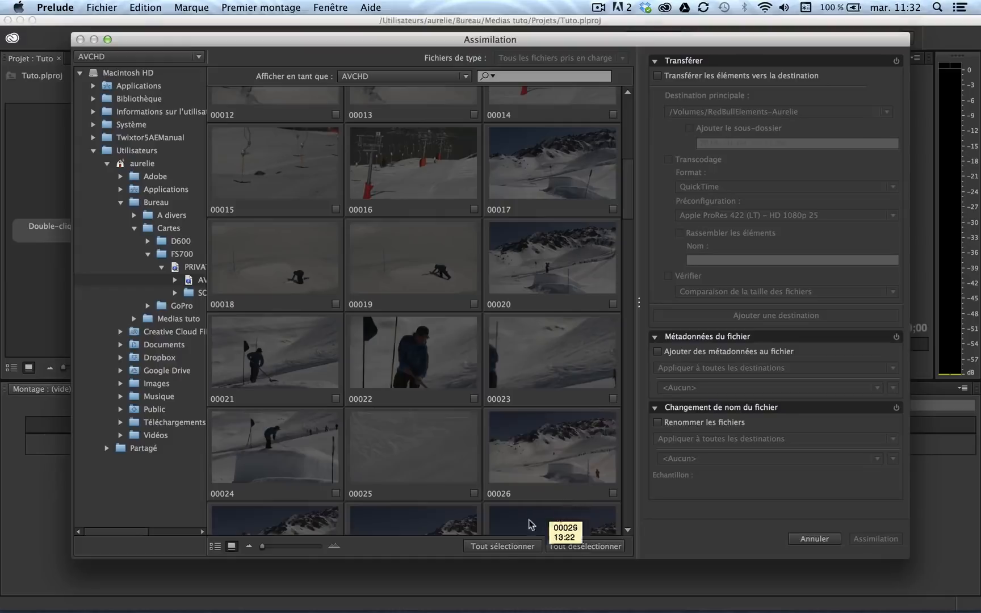
click(500, 546)
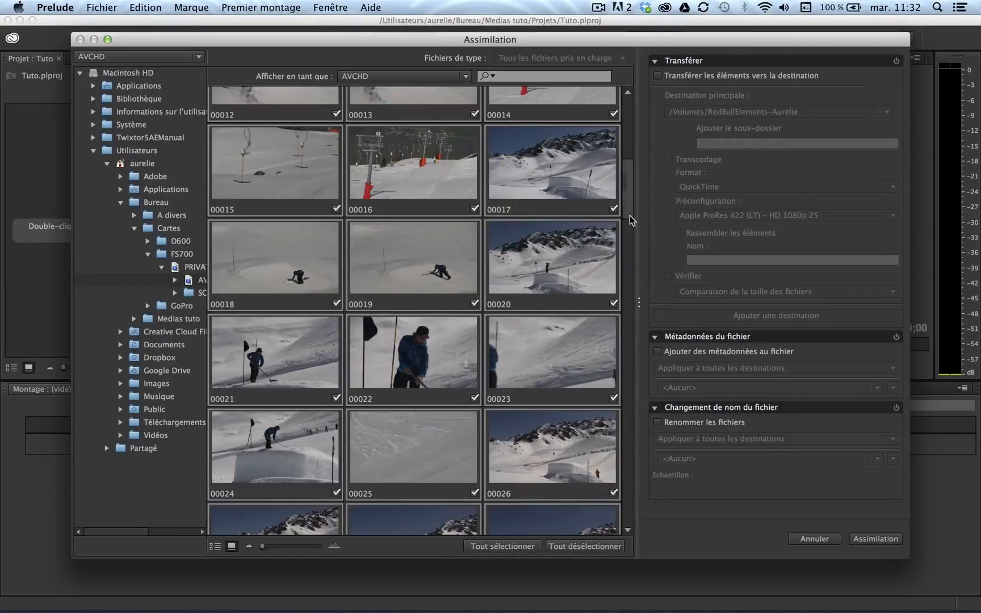
drag(628, 214, 633, 421)
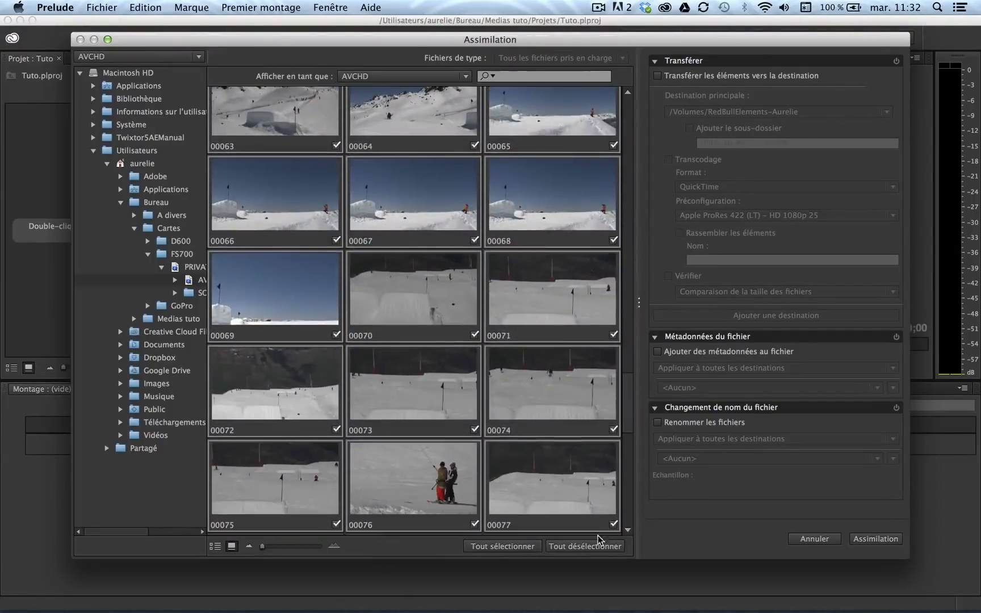
- Deselect all FS700 clips and select only clips 00076, 00073, 00067, 00066 and 00079 for ingest
click(579, 546)
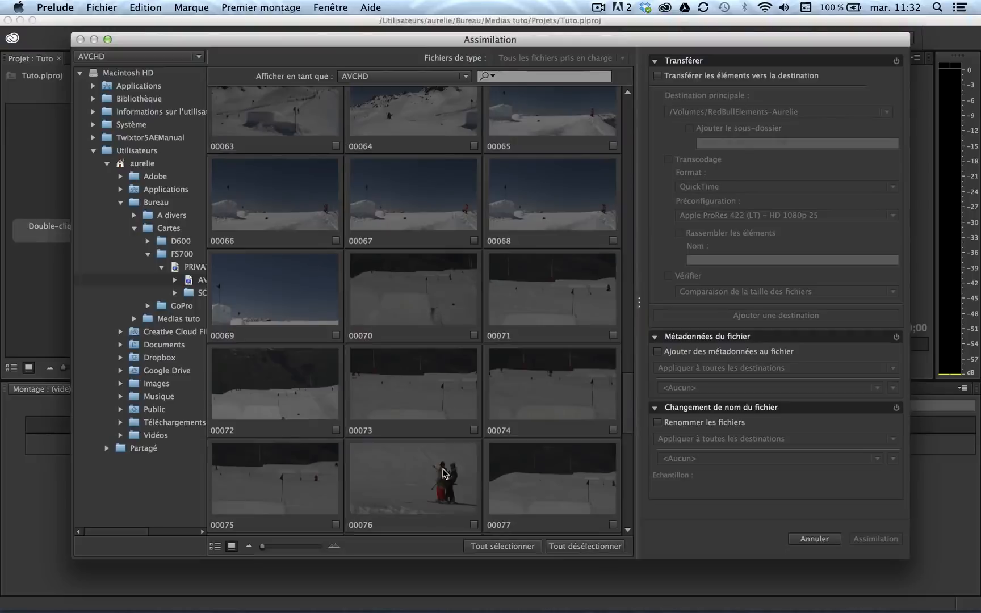
click(473, 525)
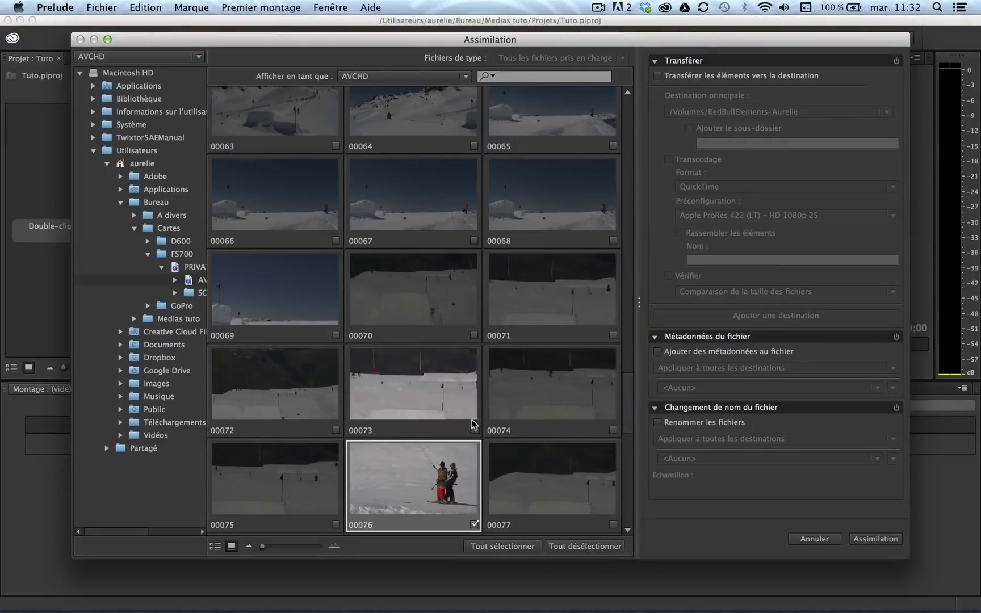
click(474, 430)
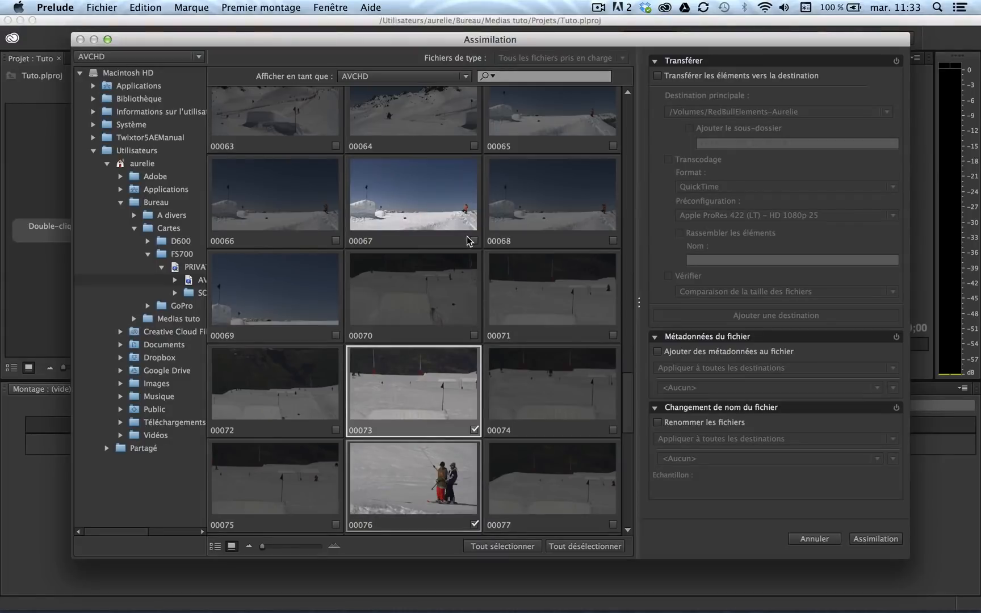
click(474, 240)
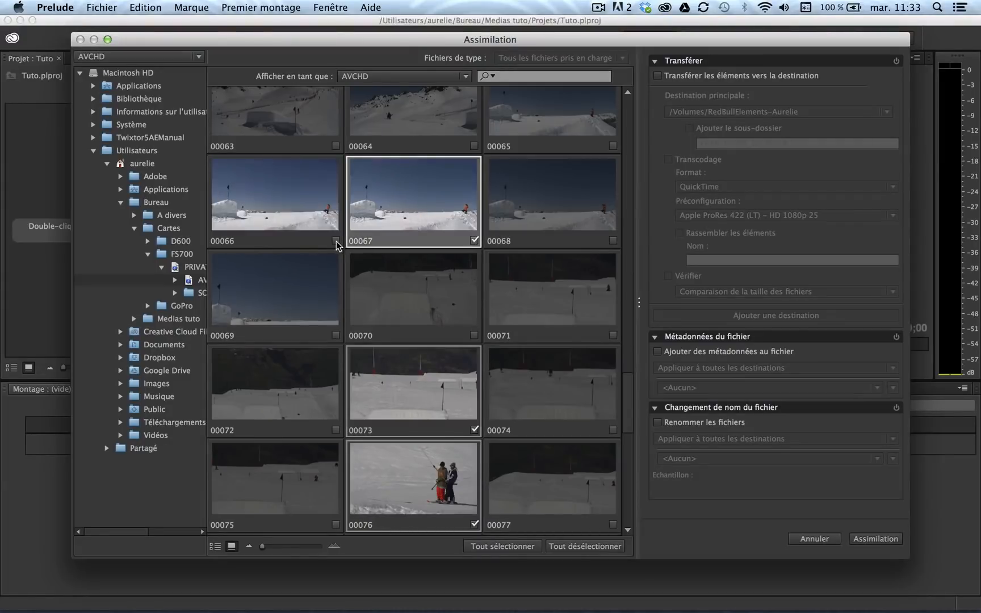
click(336, 240)
drag(626, 385, 626, 418)
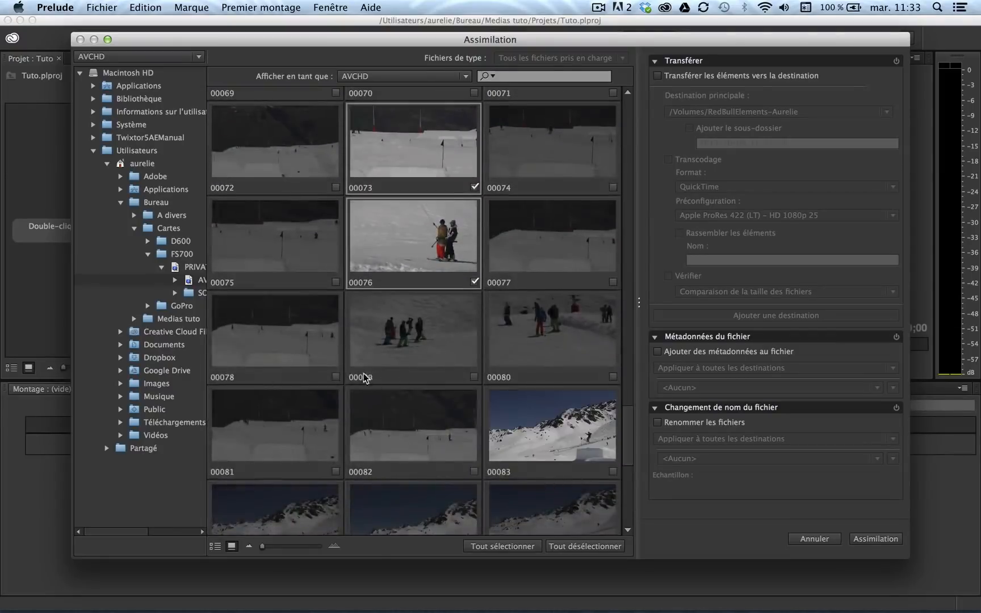
click(474, 376)
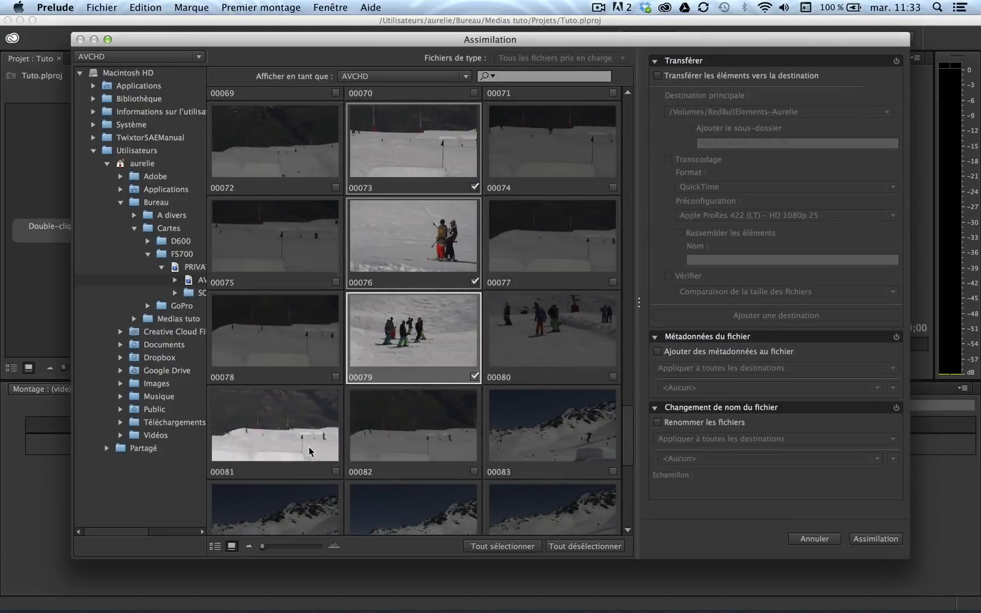
- Set in and out points around the third quarter of clip 00081, and select clips 00081 and 00093 for ingest
click(259, 442)
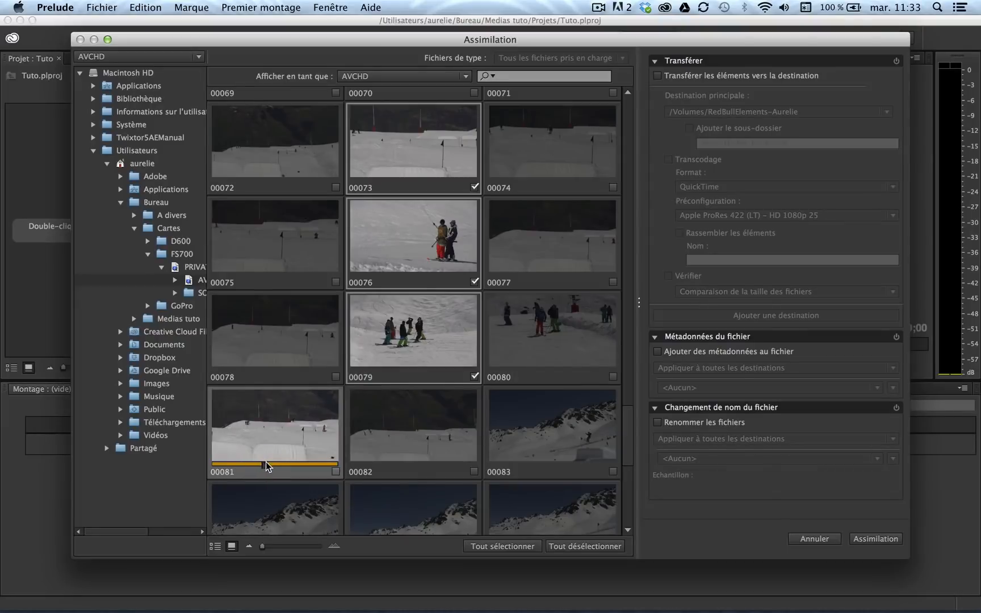
key(i)
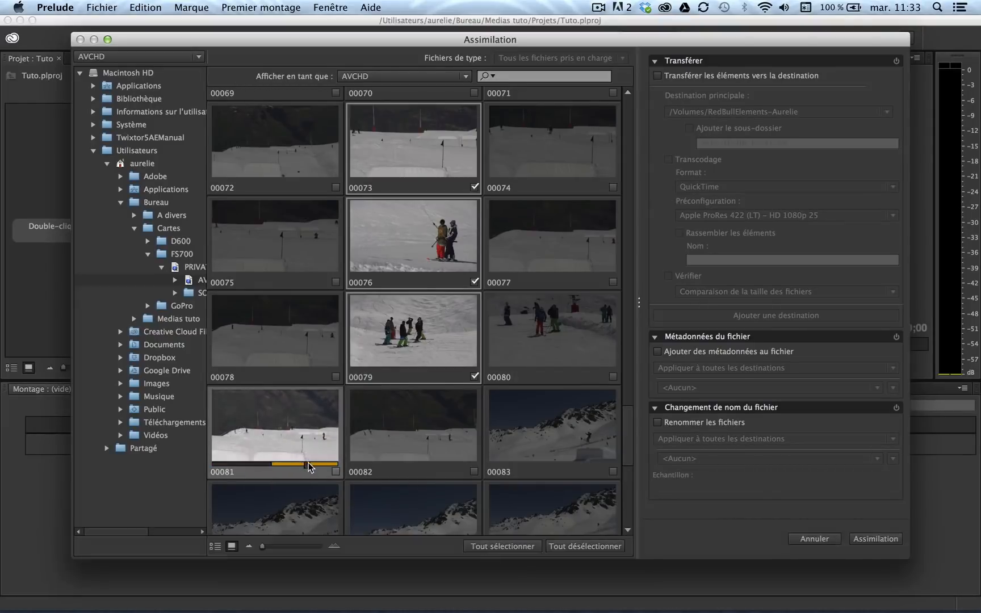
key(o)
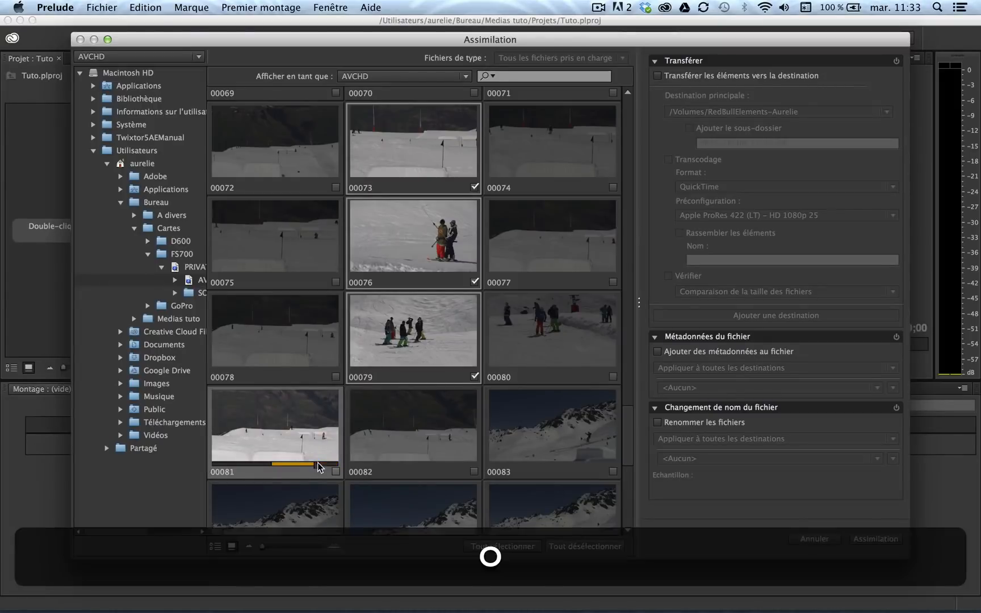
click(336, 472)
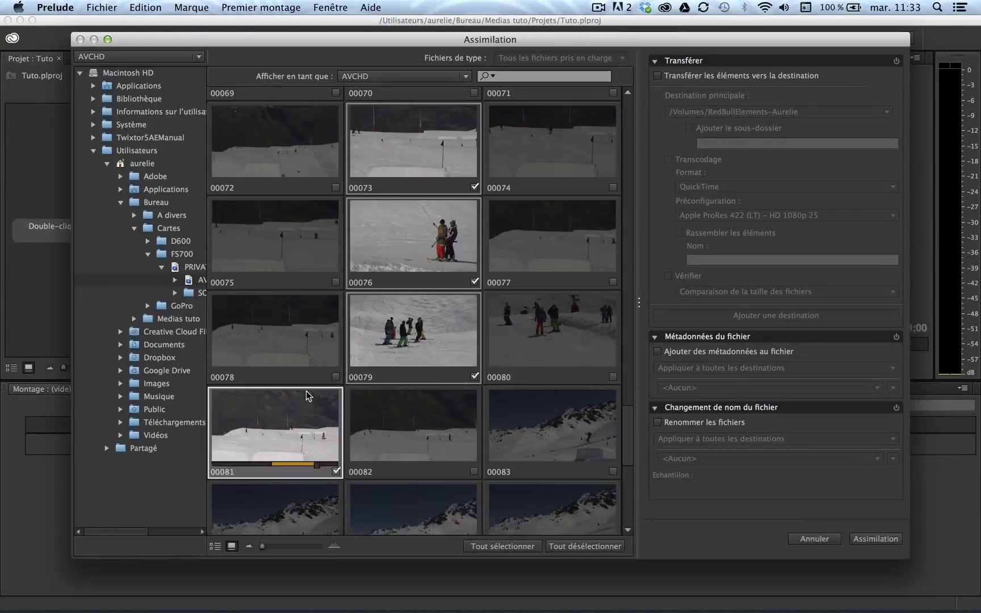
drag(624, 423, 633, 493)
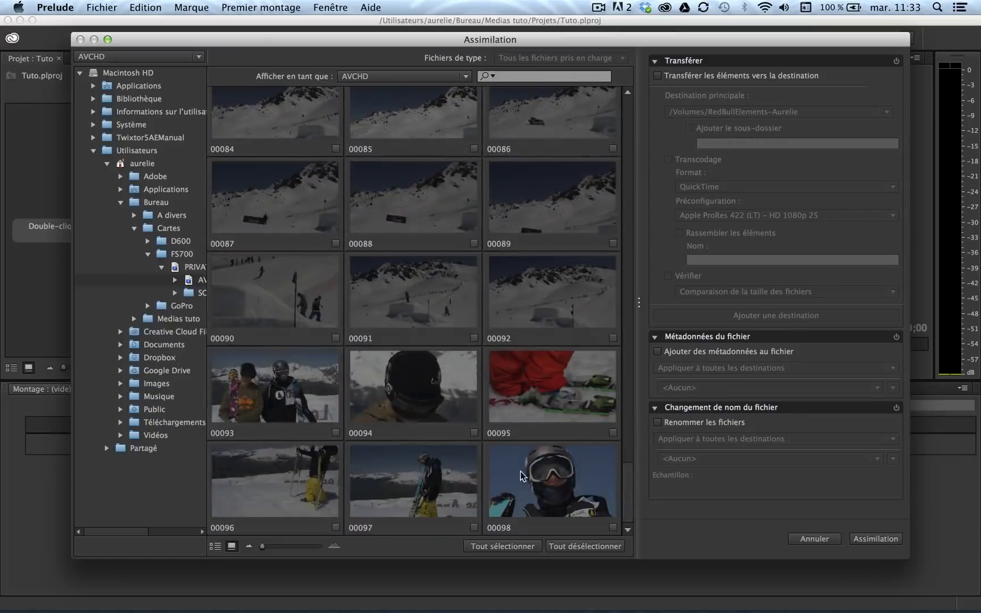
click(333, 433)
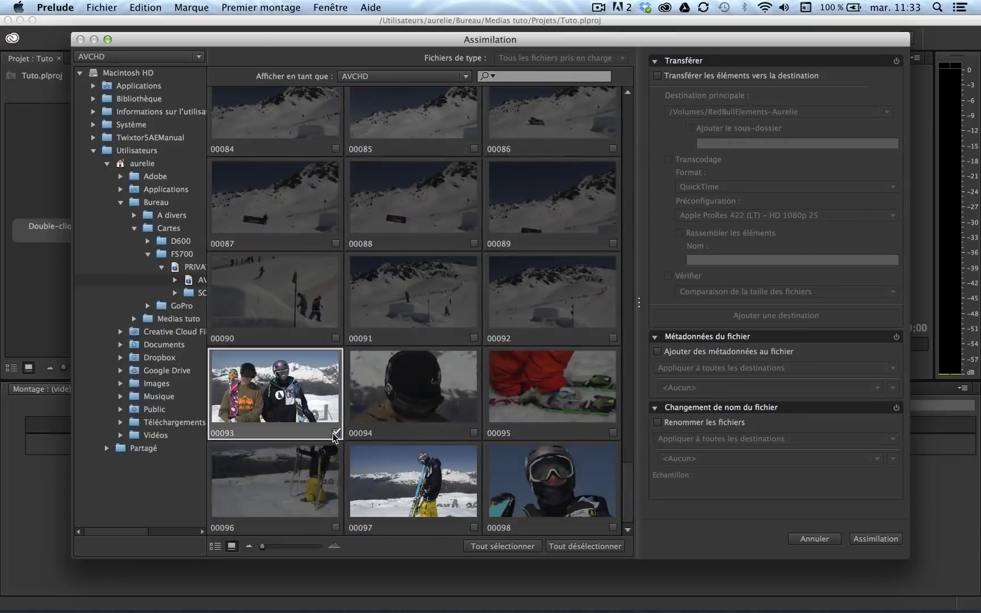
- Enable transferring the clips, with the Cadreur 1 folder under Medias tuto/Rushes/Tuto/Jour 1 as the primary destination
click(657, 76)
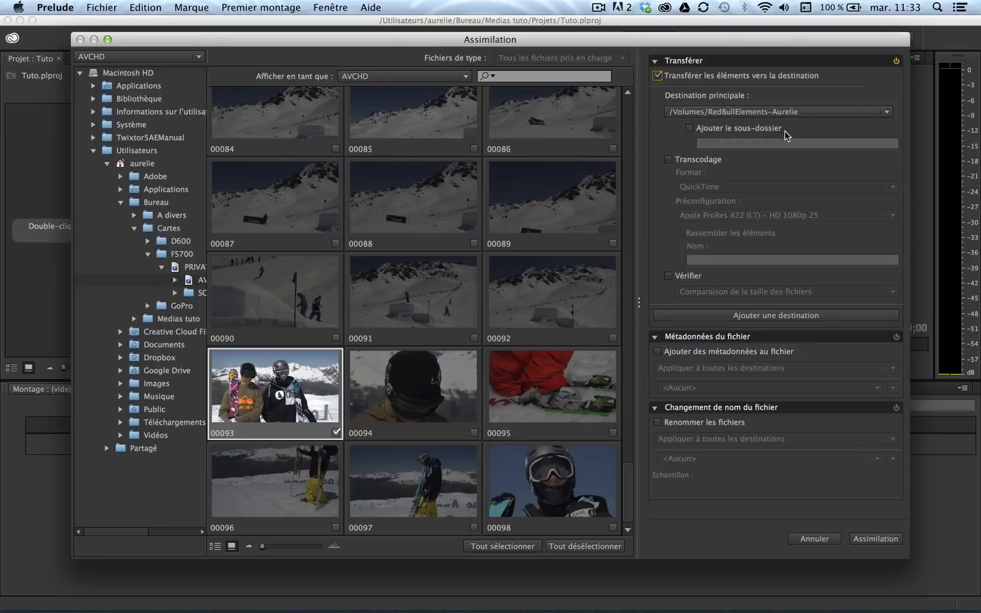
click(840, 110)
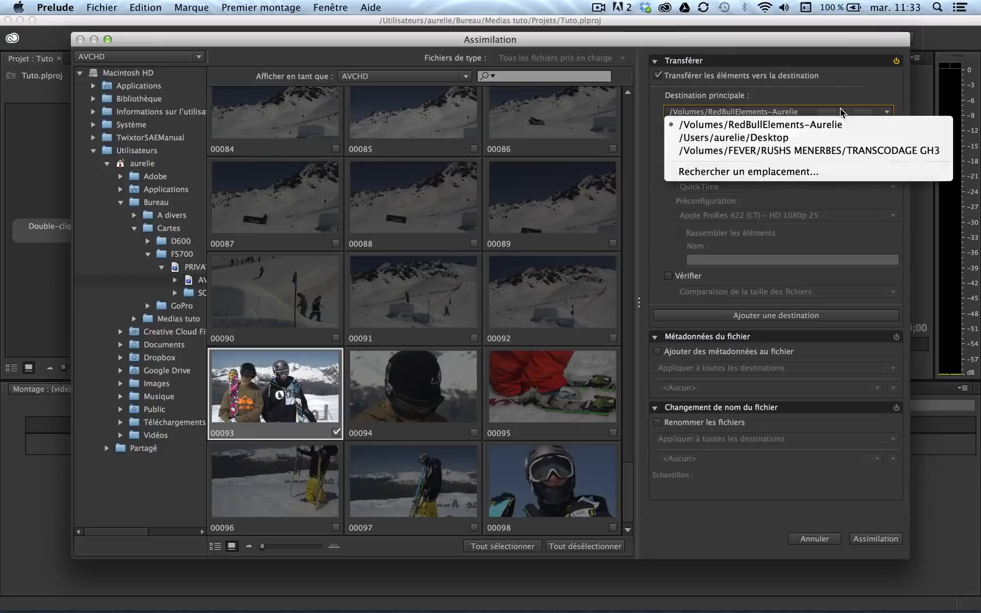
click(735, 176)
click(350, 153)
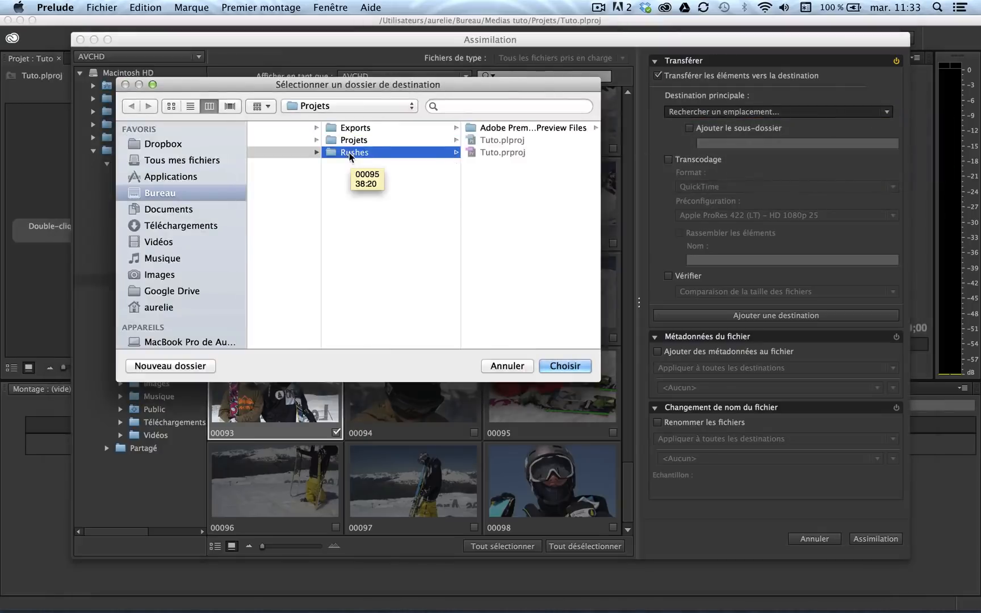
click(480, 127)
click(480, 128)
click(480, 128)
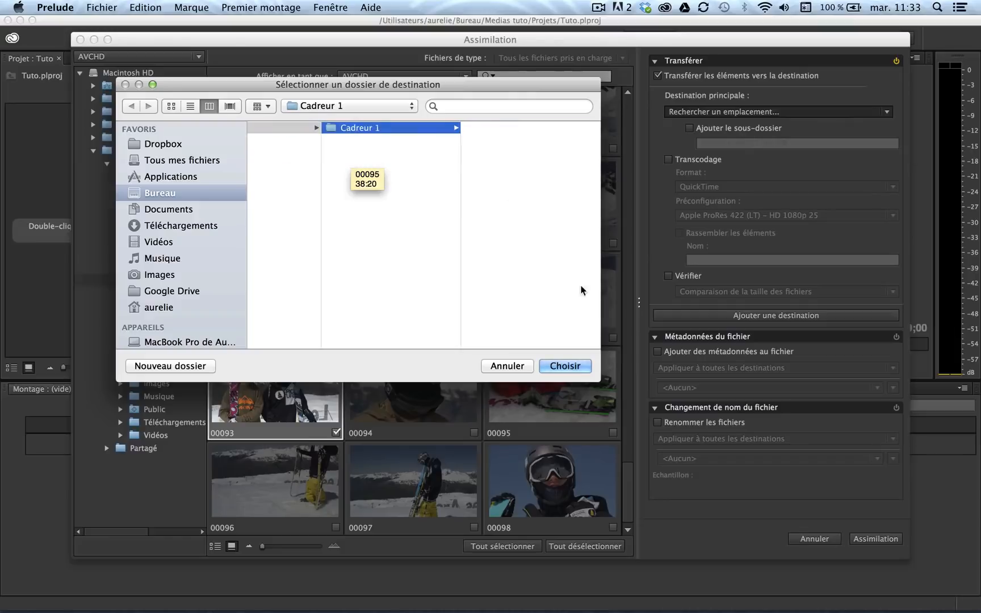
click(565, 366)
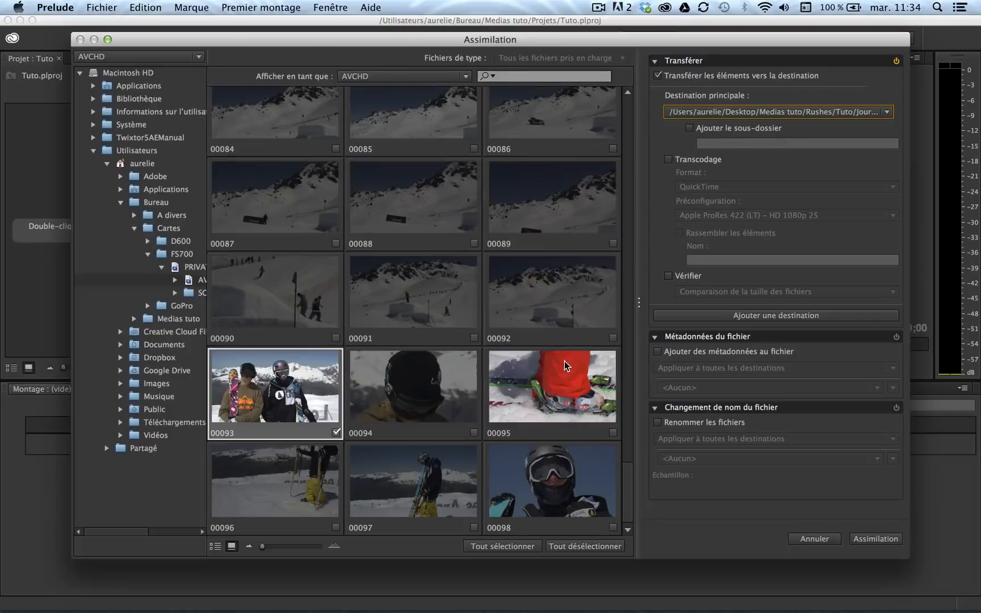
- Leave transcoding off, enable verification by file size comparison, and ingest the selected clips
click(668, 160)
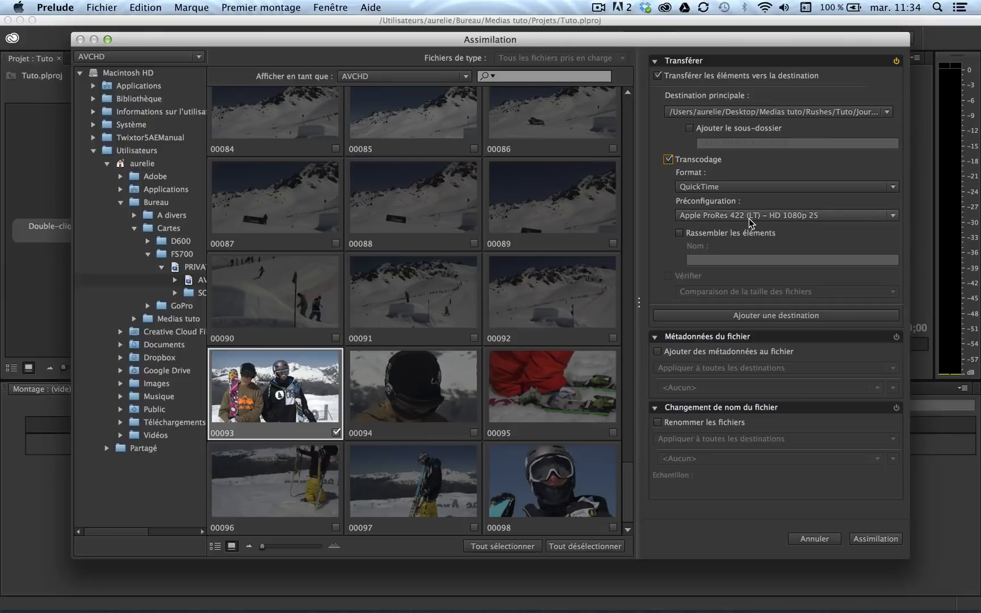
click(668, 160)
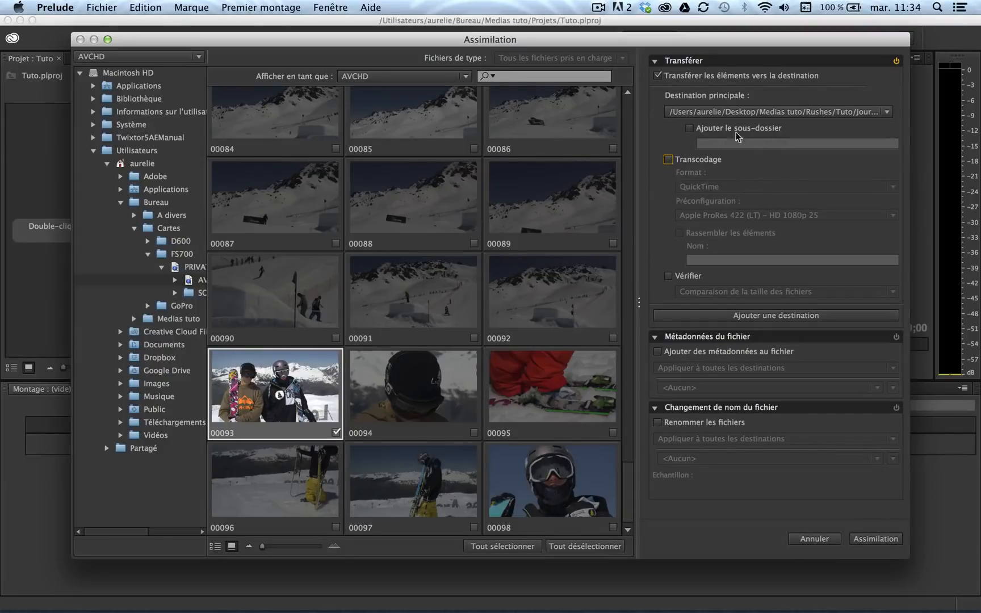
click(668, 276)
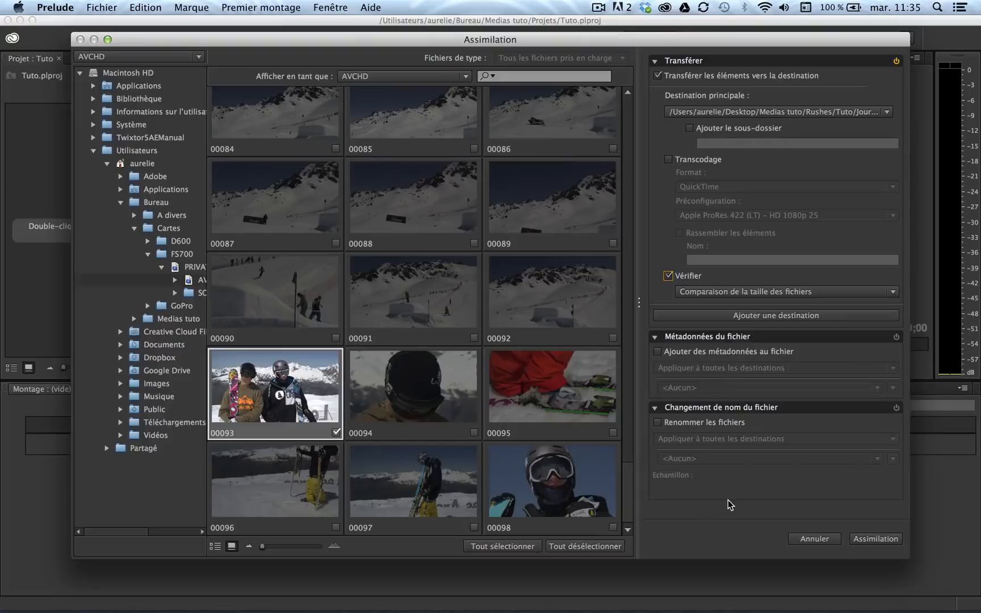
click(875, 540)
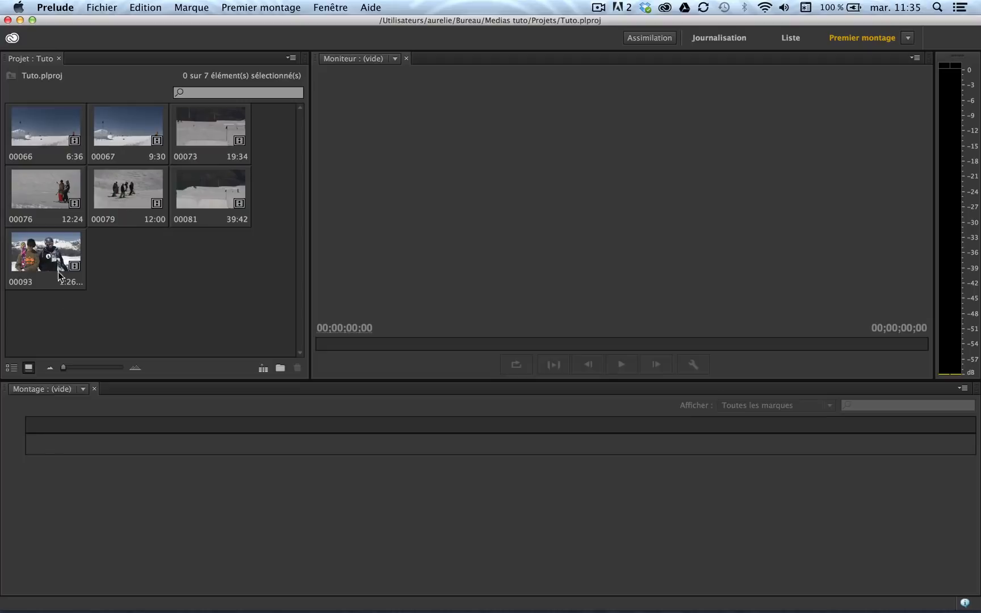
- Enlarge the project's clip thumbnails and widen the project panel, and look over the clips in list view
drag(63, 368, 82, 368)
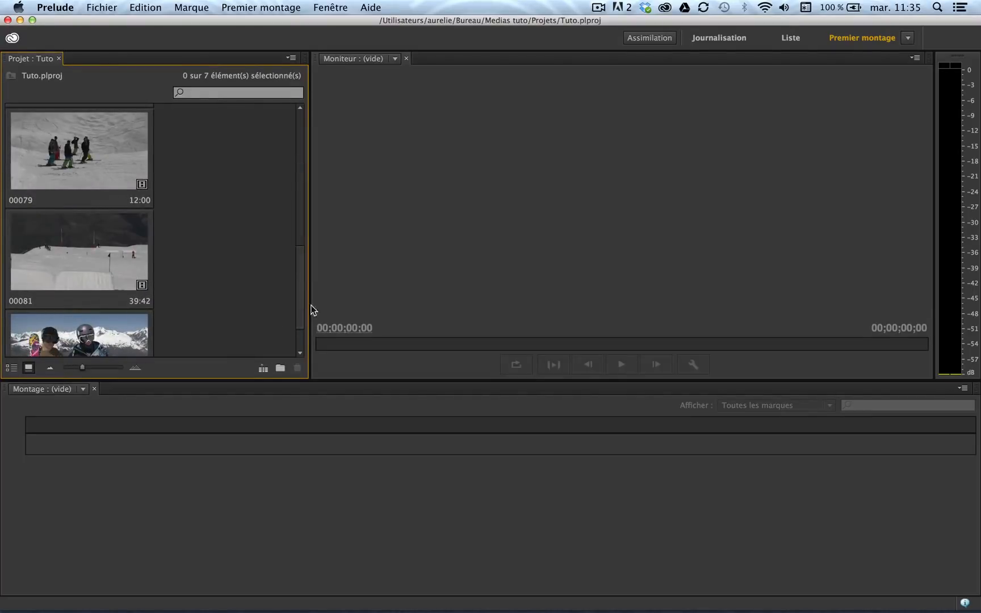
drag(309, 300, 366, 301)
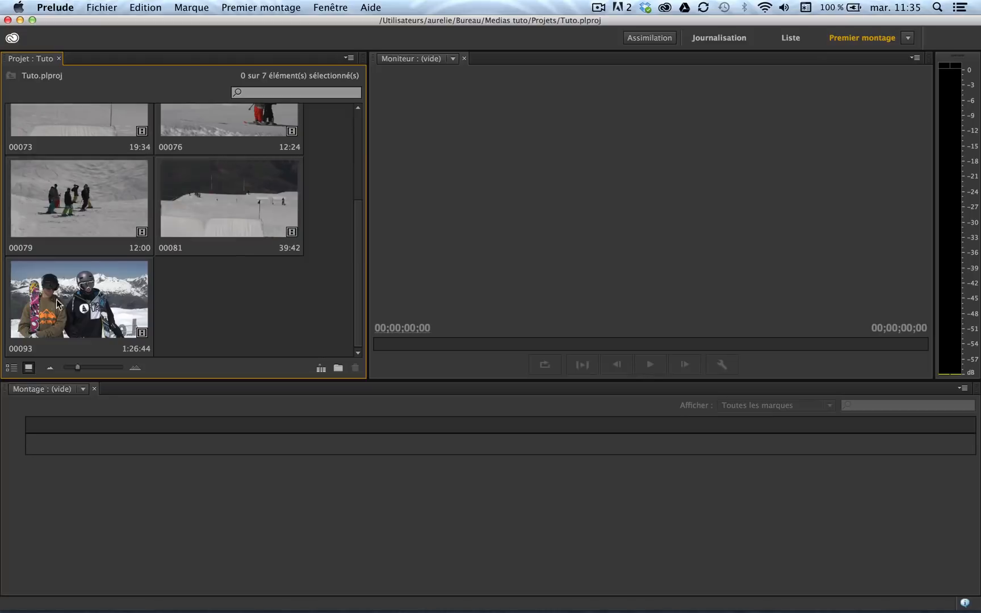
click(11, 368)
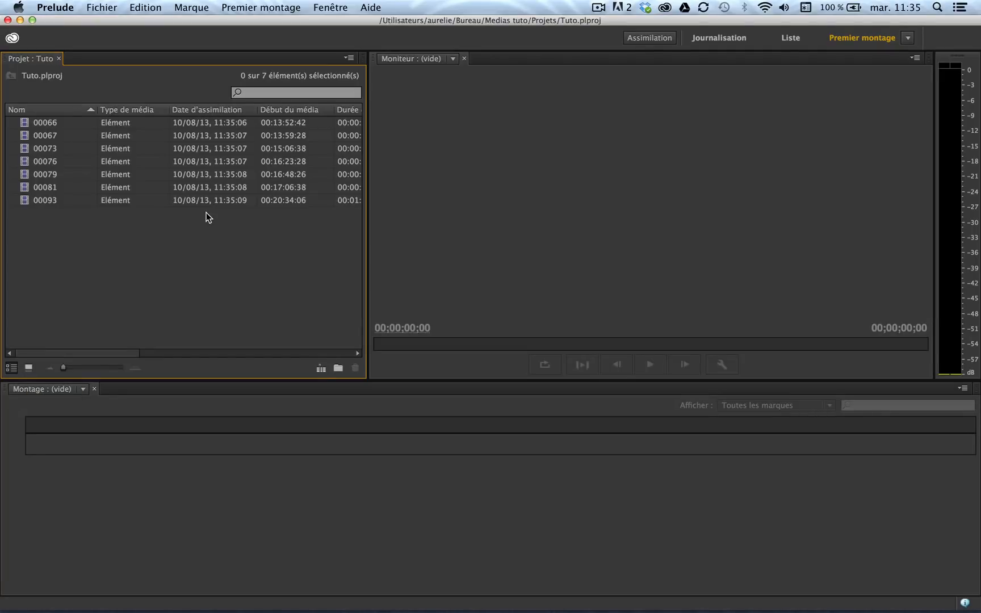
click(27, 369)
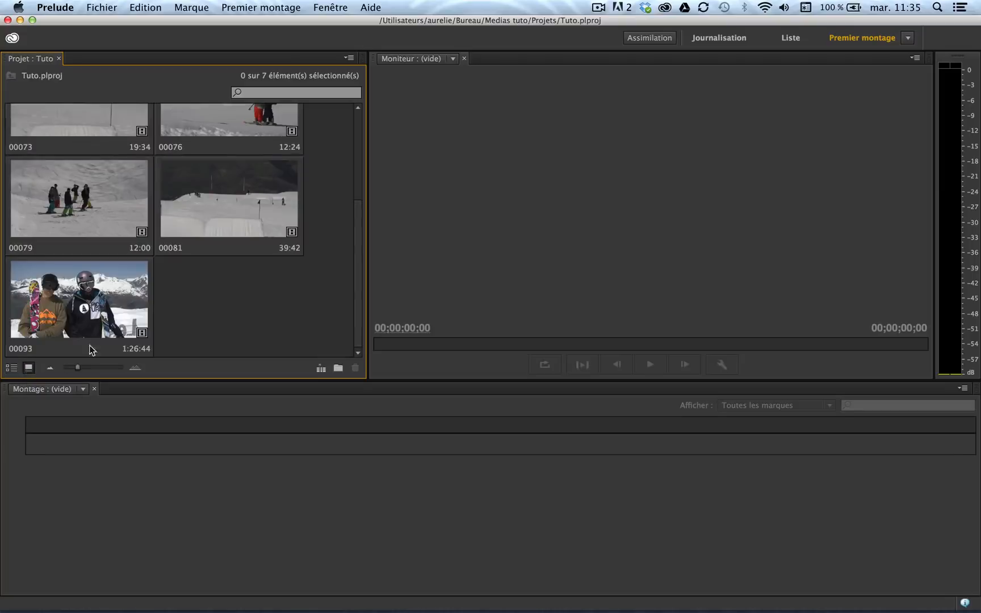
- Open clip 00093 from the project thumbnails in the monitor and the timeline
drag(356, 249, 350, 283)
click(84, 301)
double_click(84, 301)
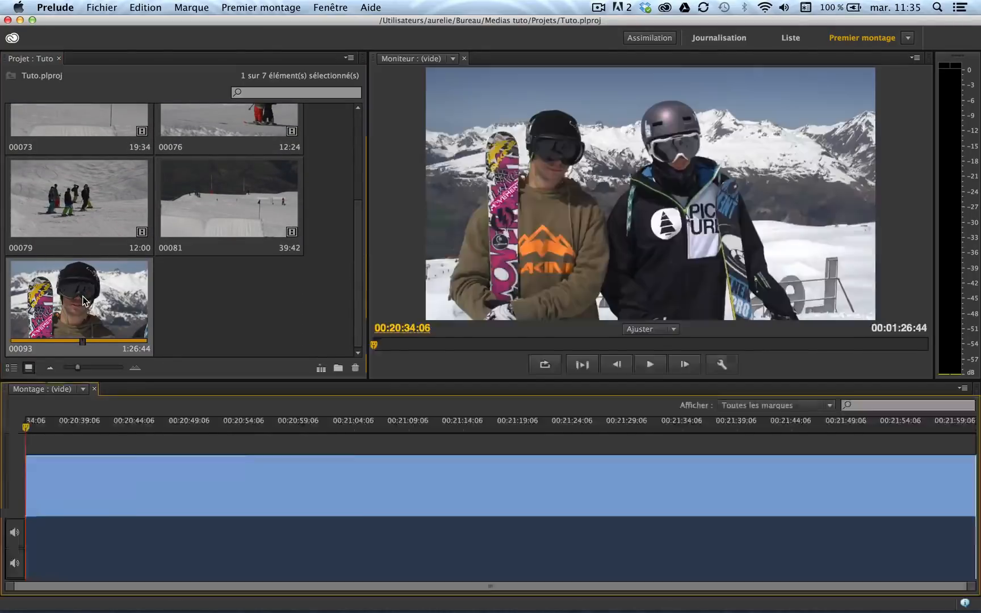
- Review the opening seconds of clip 00093 by playing it forward and backward with stops in between
drag(383, 343, 438, 343)
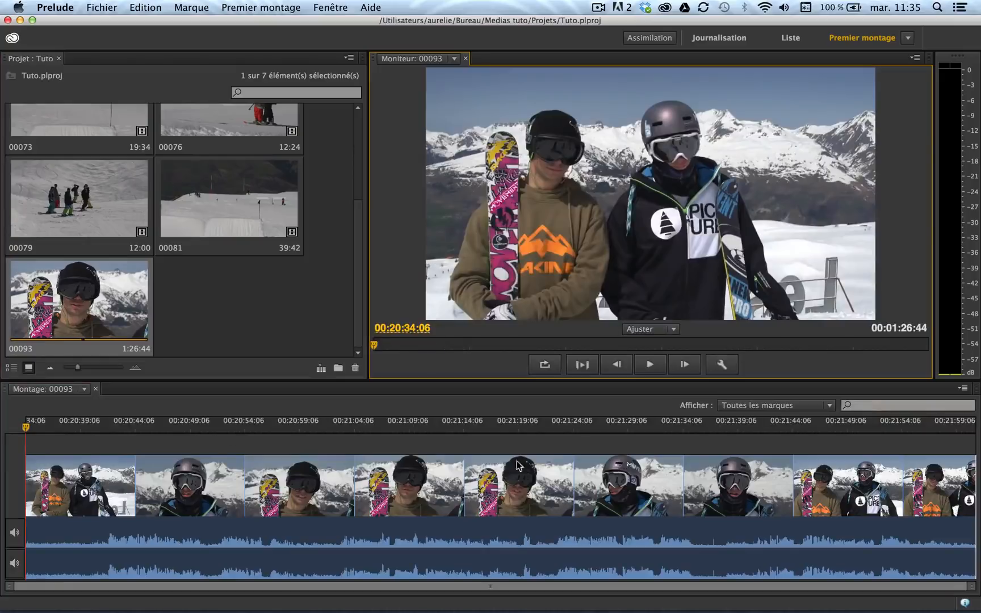
click(650, 370)
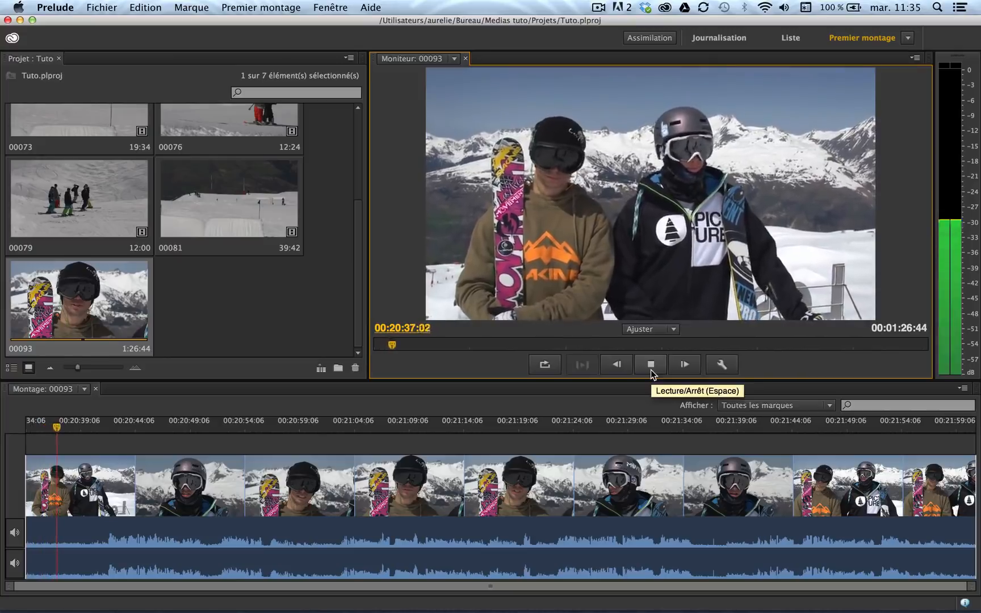
click(650, 370)
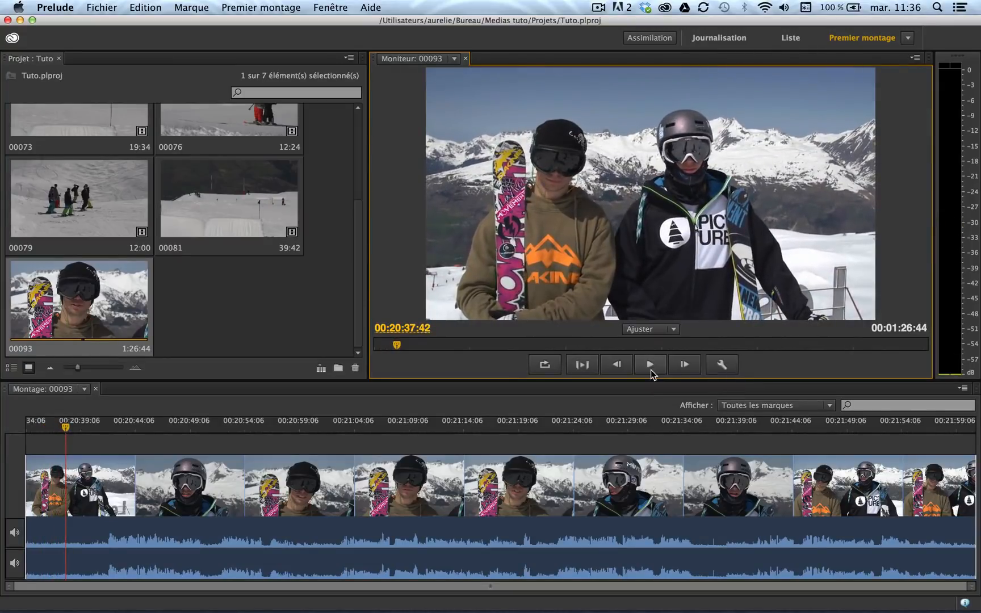
click(650, 370)
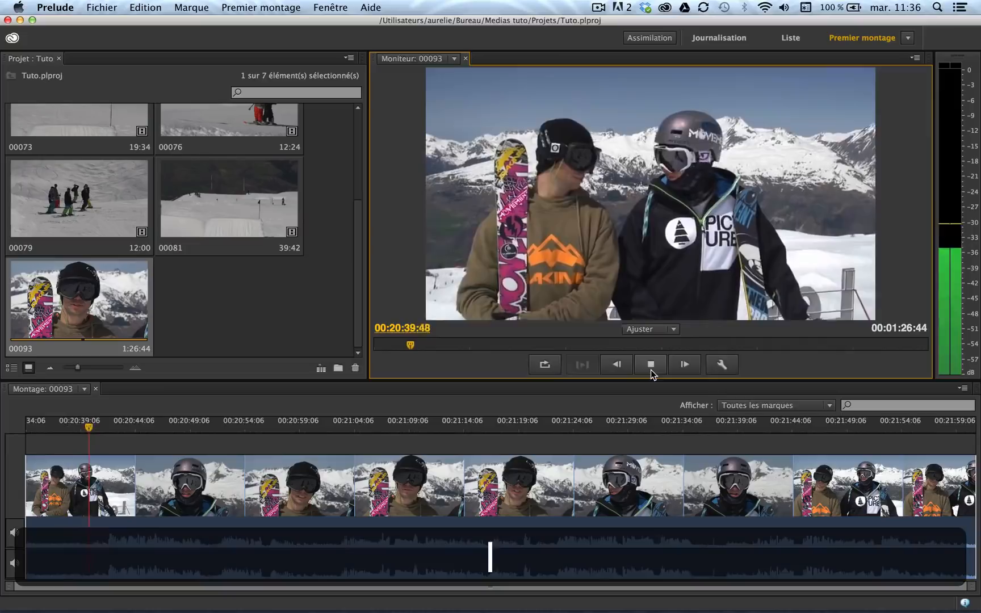
key(k)
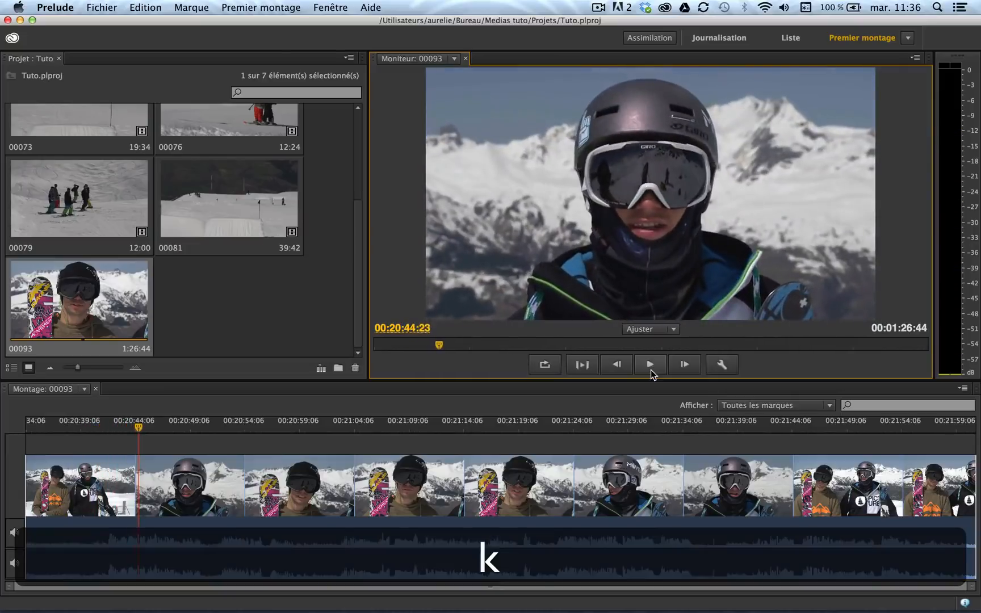
key(j)
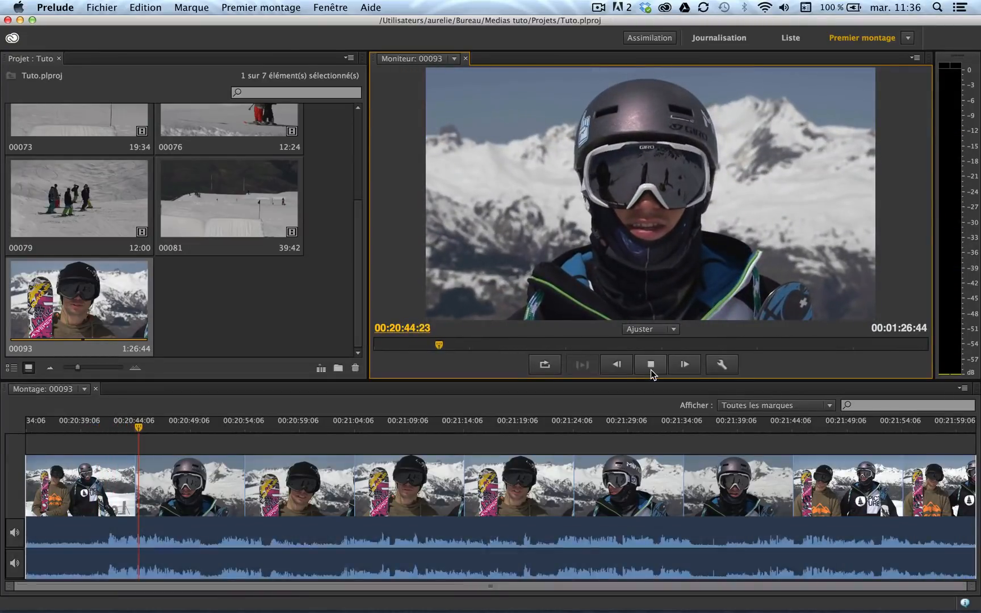
key(k)
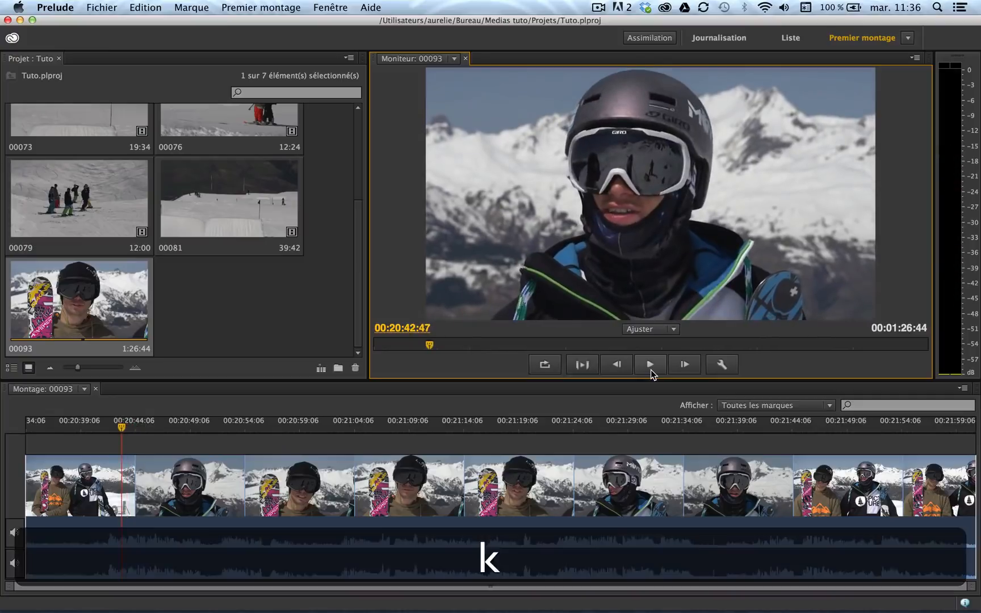
key(l)
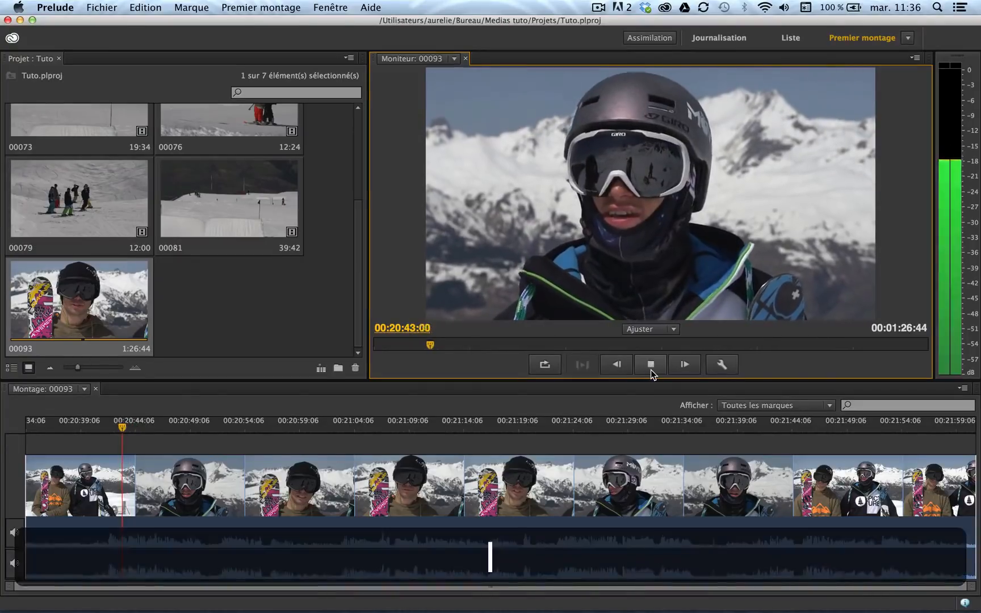
key(k)
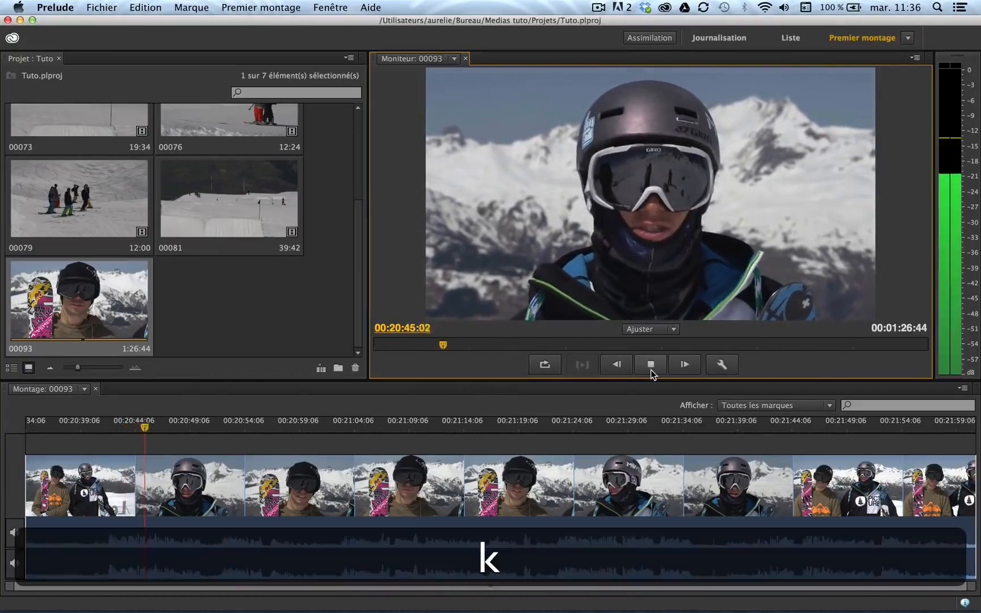
- Review the opening of clip 00093 by playing it backward and forward at different speeds, stopping between passes
key(j)
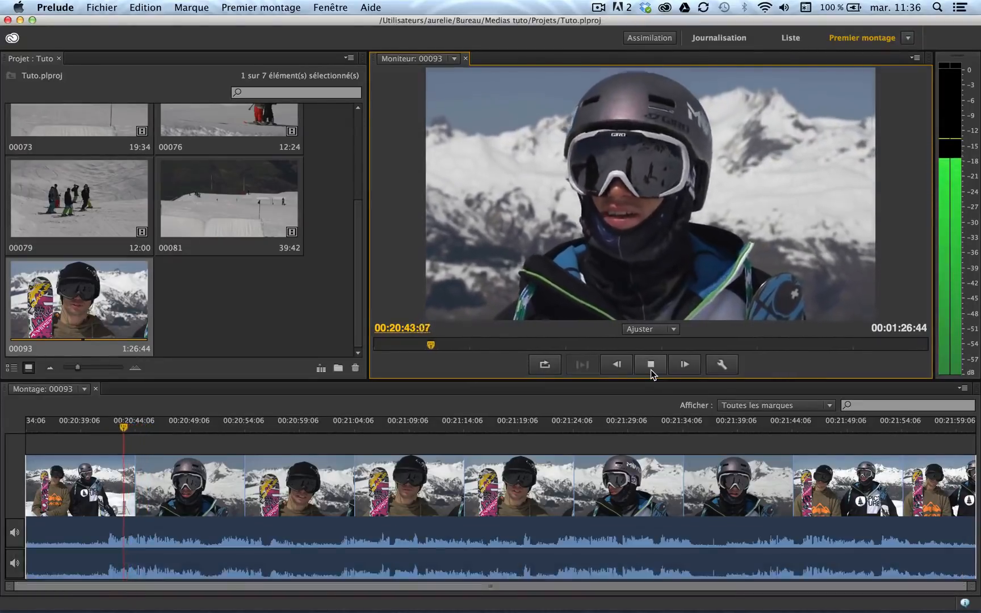
key(k)
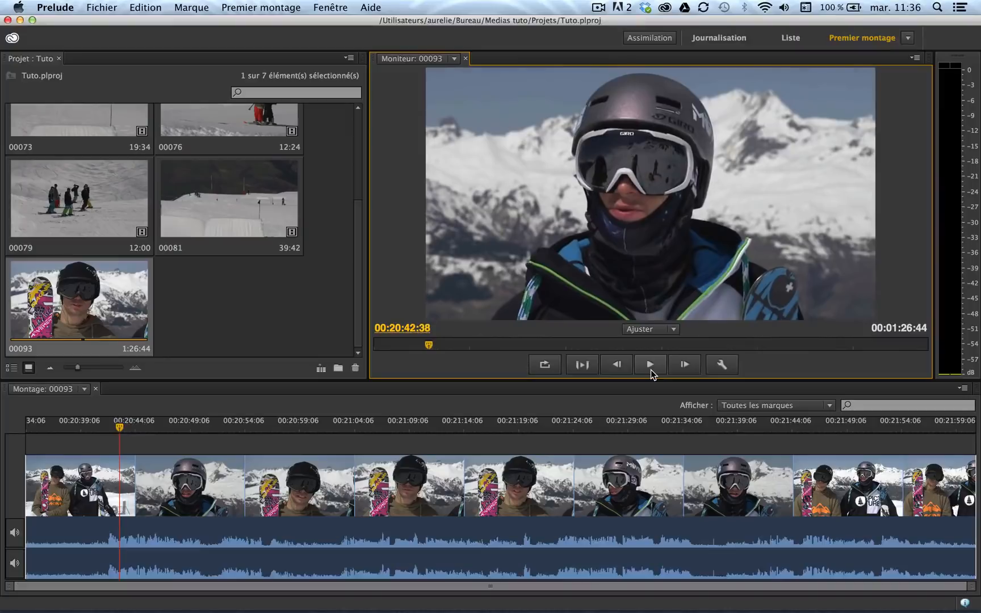
key(j)
key(j)
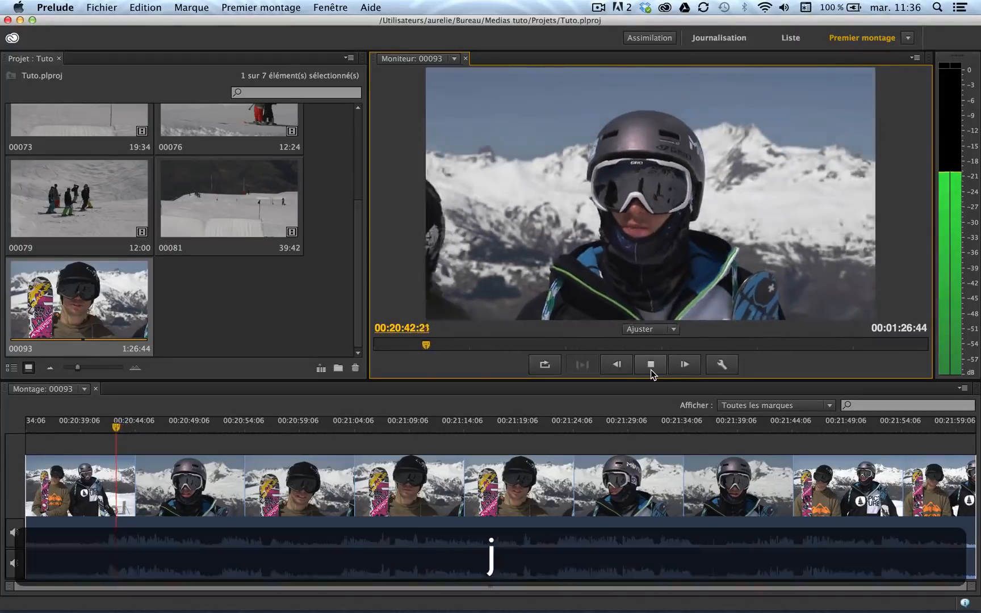
key(k)
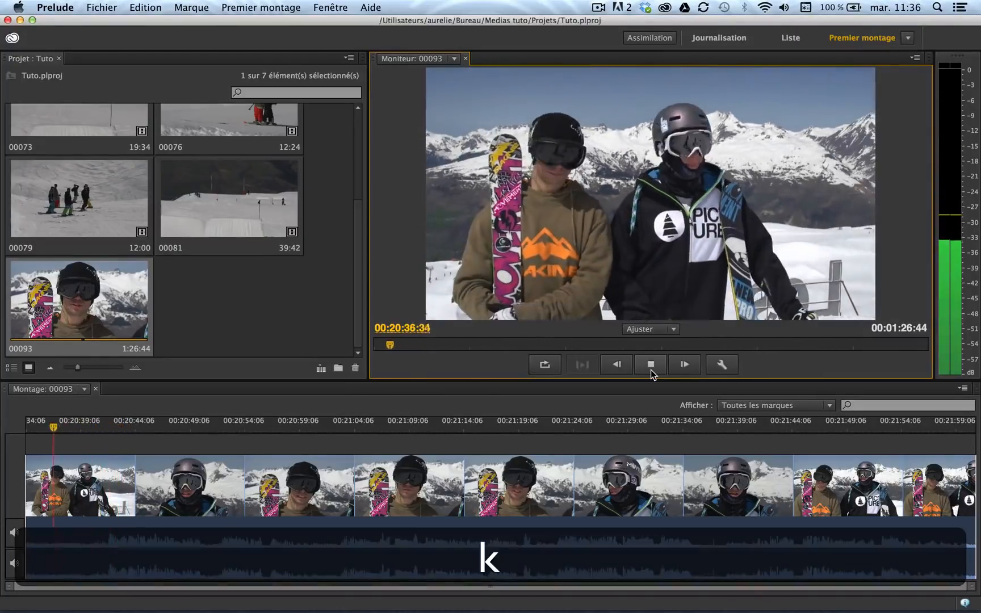
key(l)
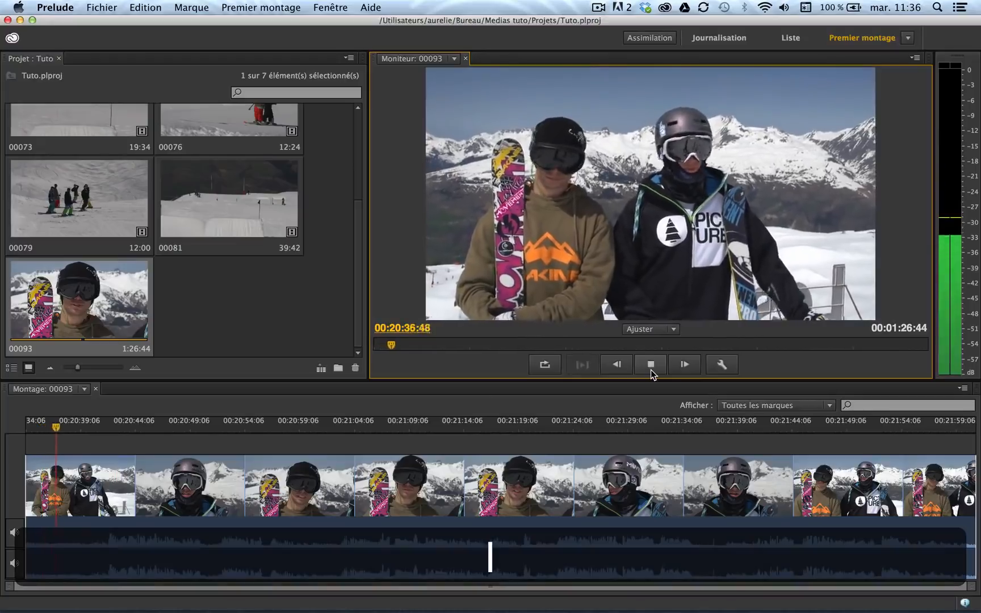
key(k)
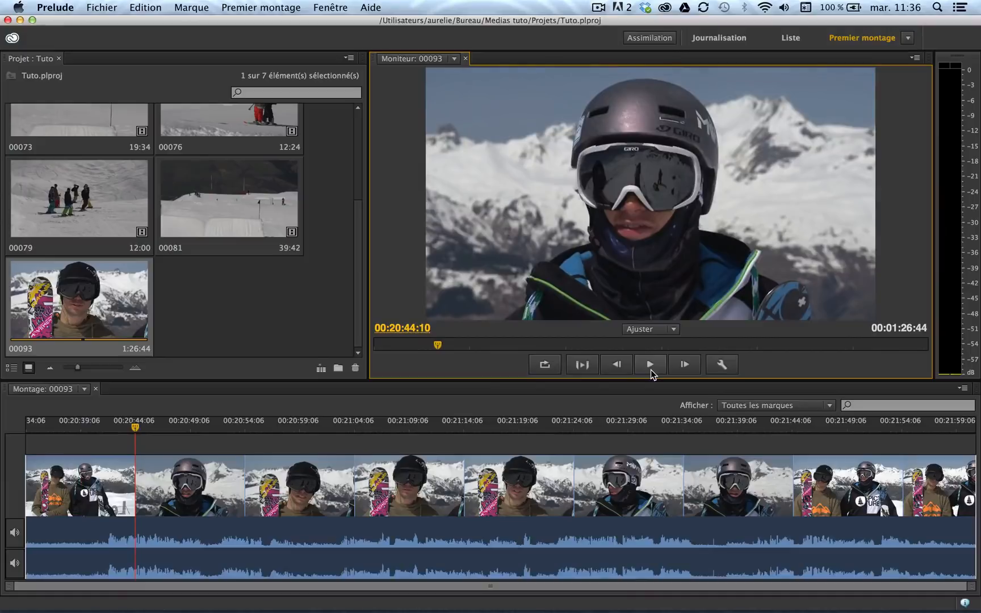
key(l)
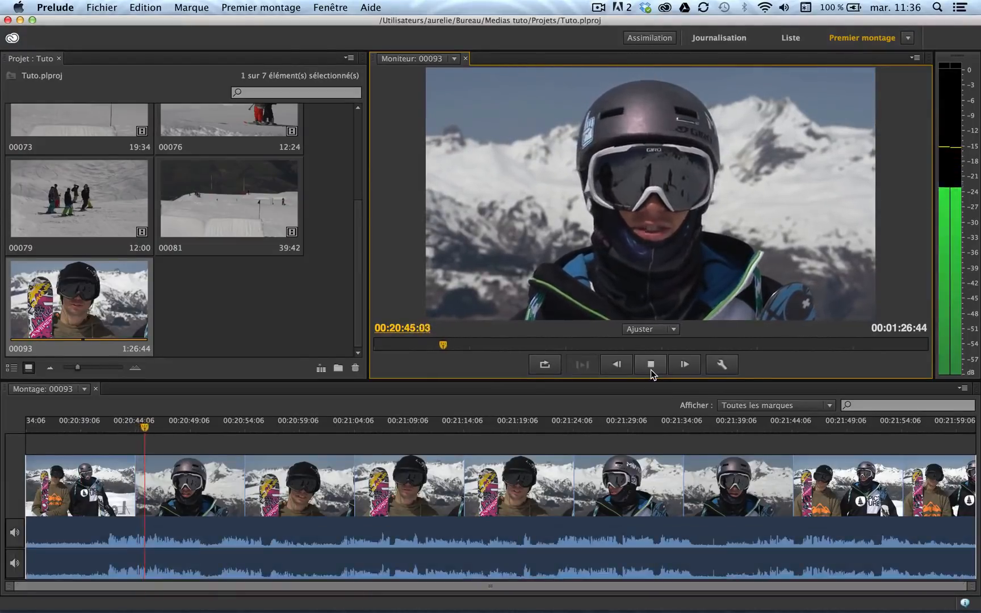
key(k)
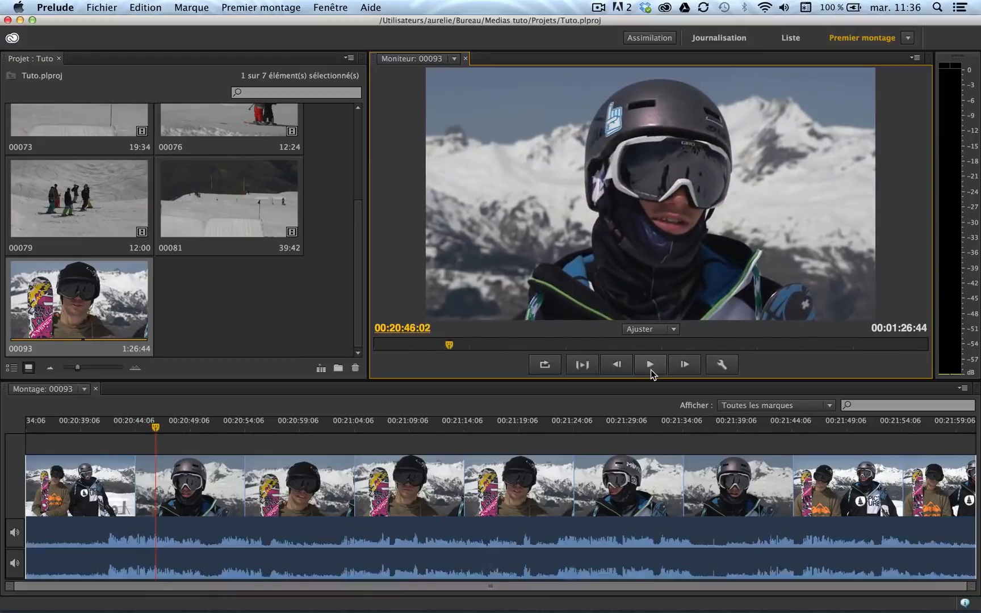
key(k)
key(l)
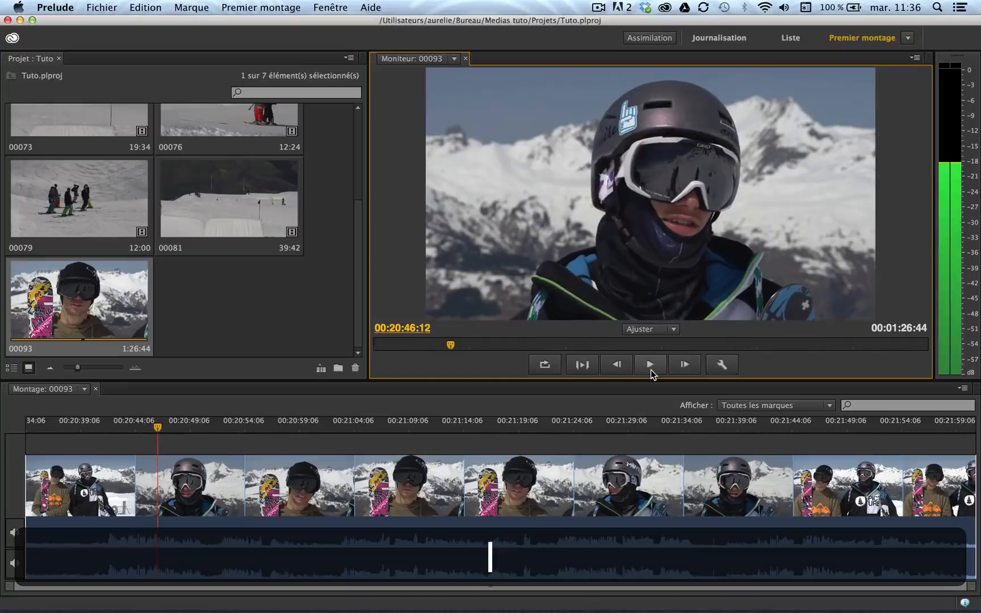
key(k)
key(j)
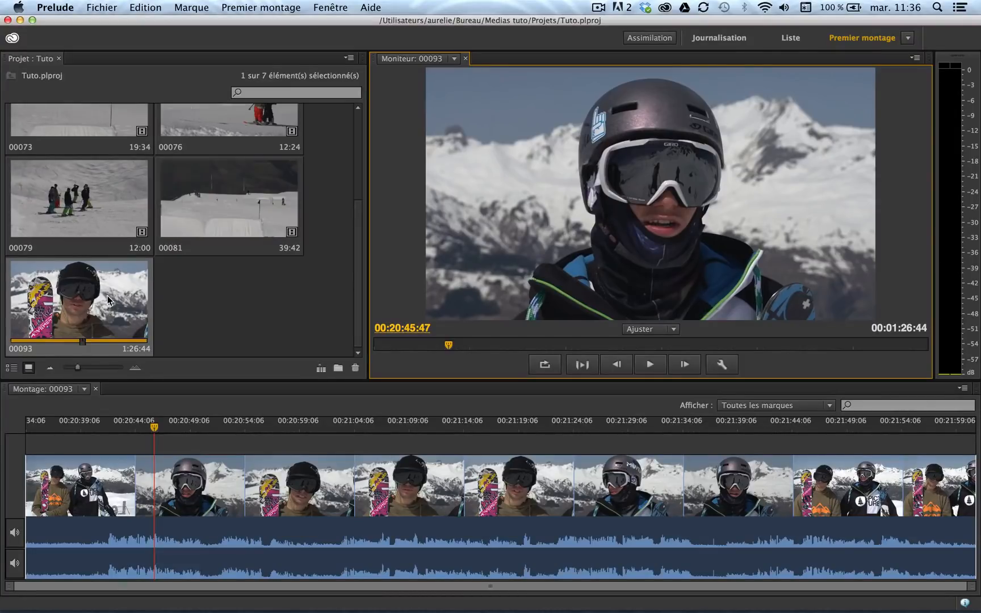
- Switch to the Journalisation workspace and place the playhead of clip 00093 at 00:20:41:27
click(718, 38)
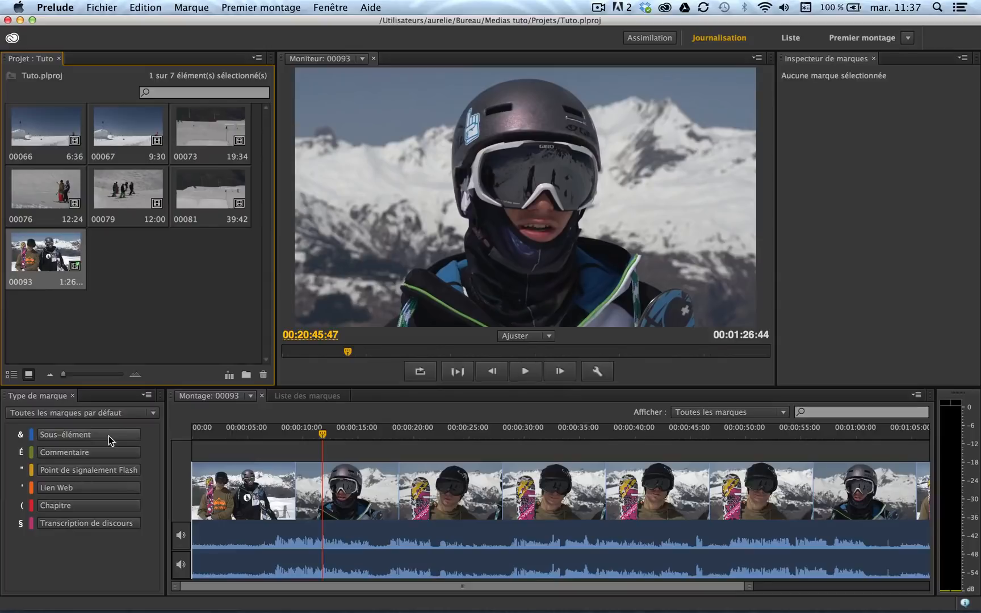
click(276, 435)
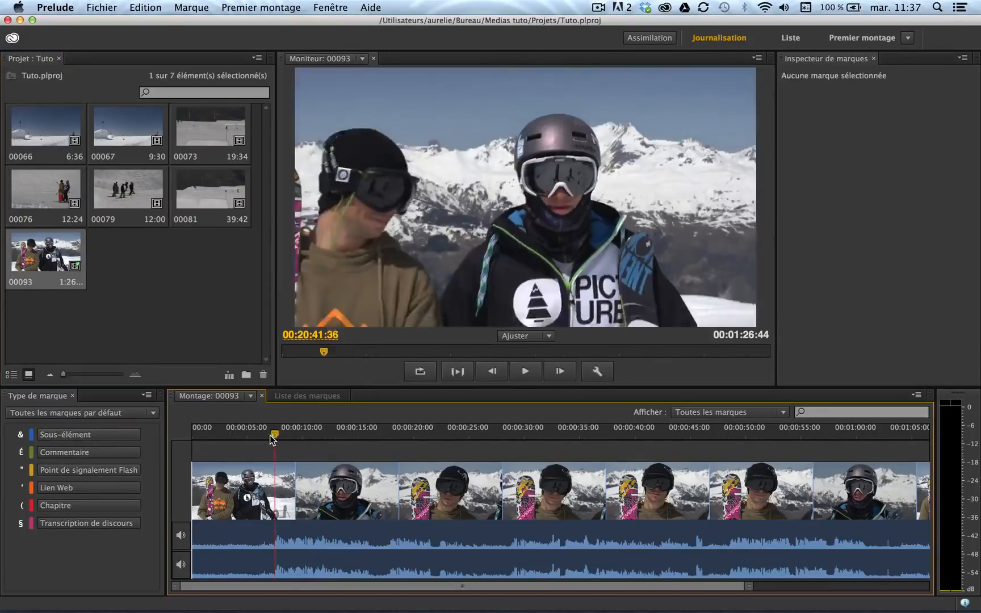
drag(275, 438, 273, 437)
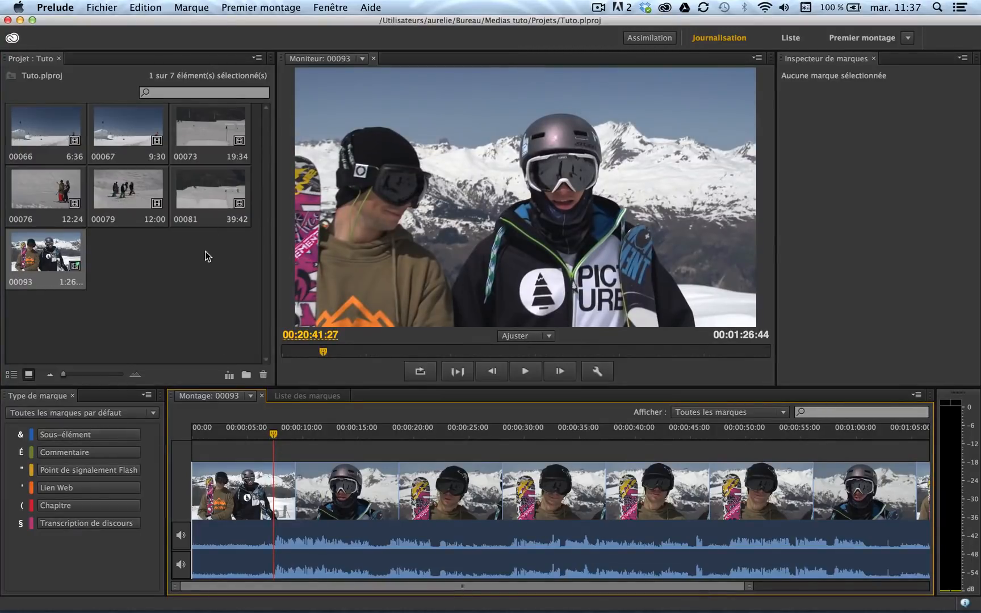
- Open clip 00067 and add a Sous-élément marker starting at 00:14:02:26
double_click(113, 123)
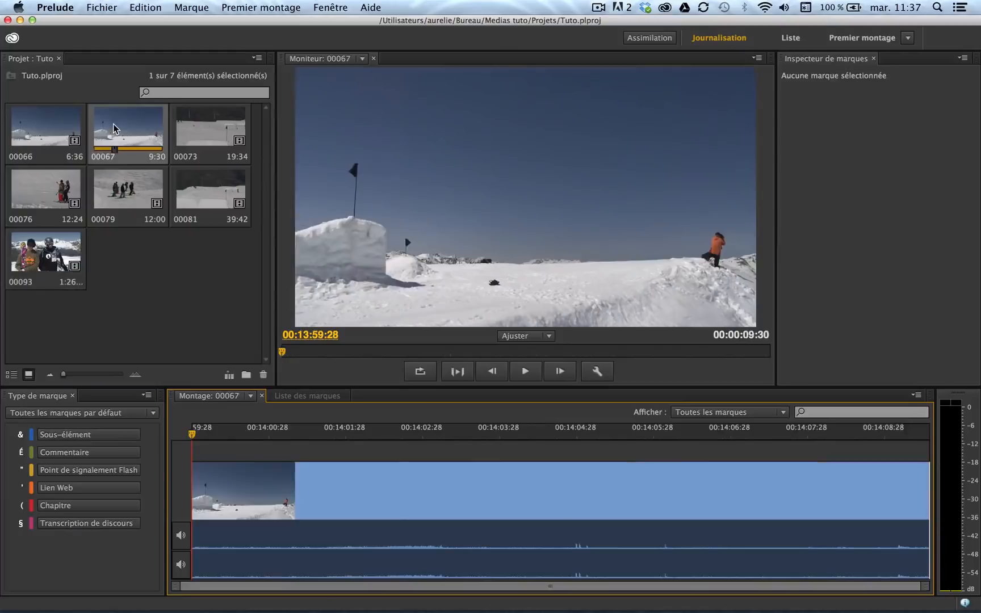
drag(235, 434, 420, 432)
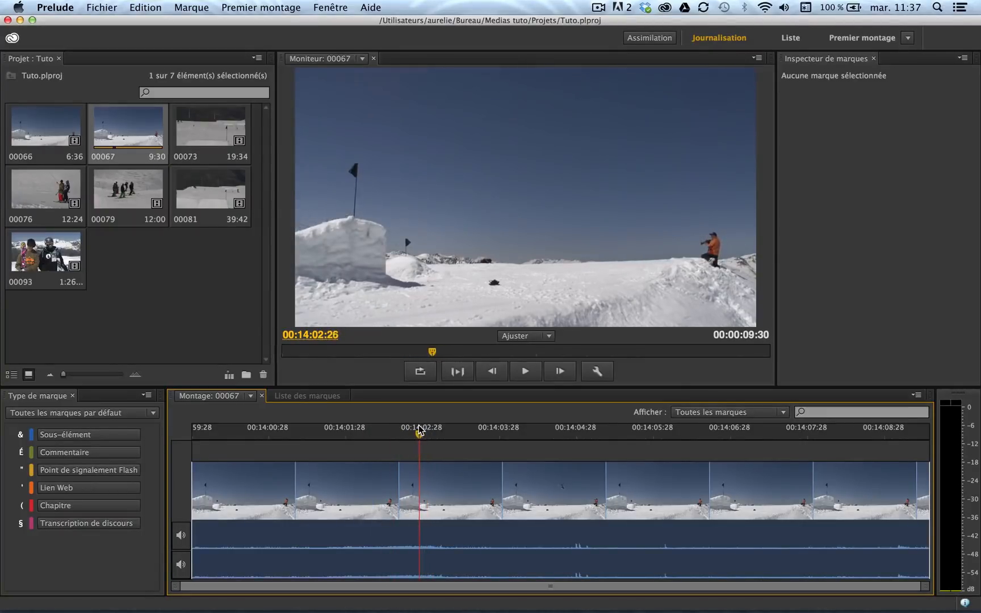
click(113, 434)
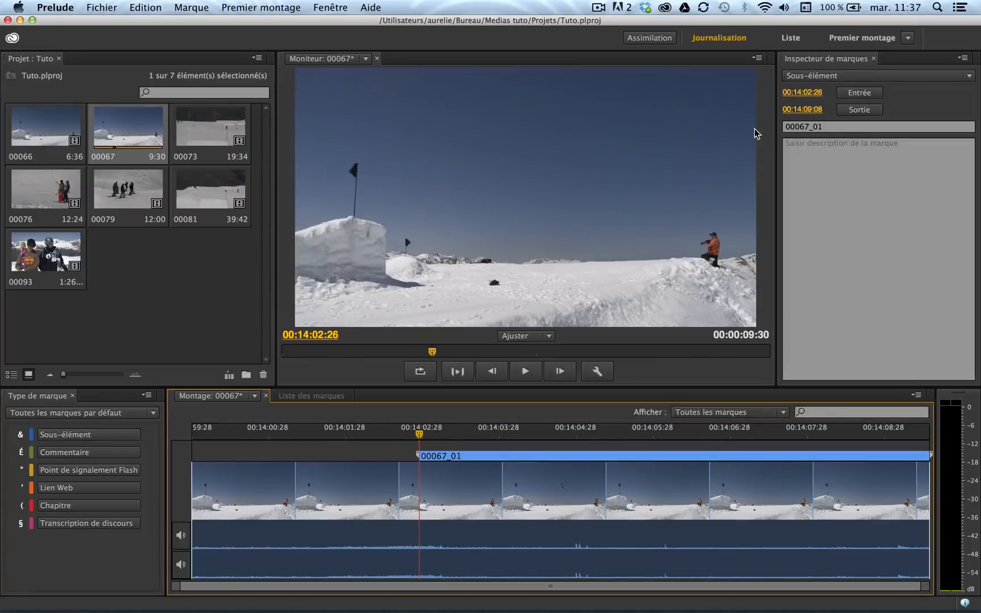
- Name the new Sous-élément marker on clip 00067 "Saut skieur bleu"
drag(838, 129, 790, 129)
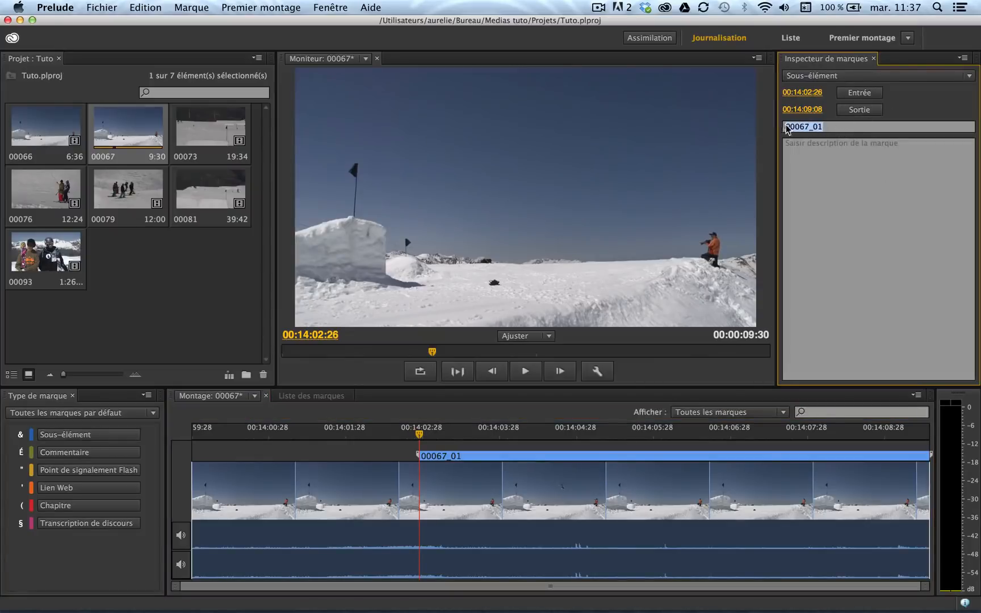
text(Saut )
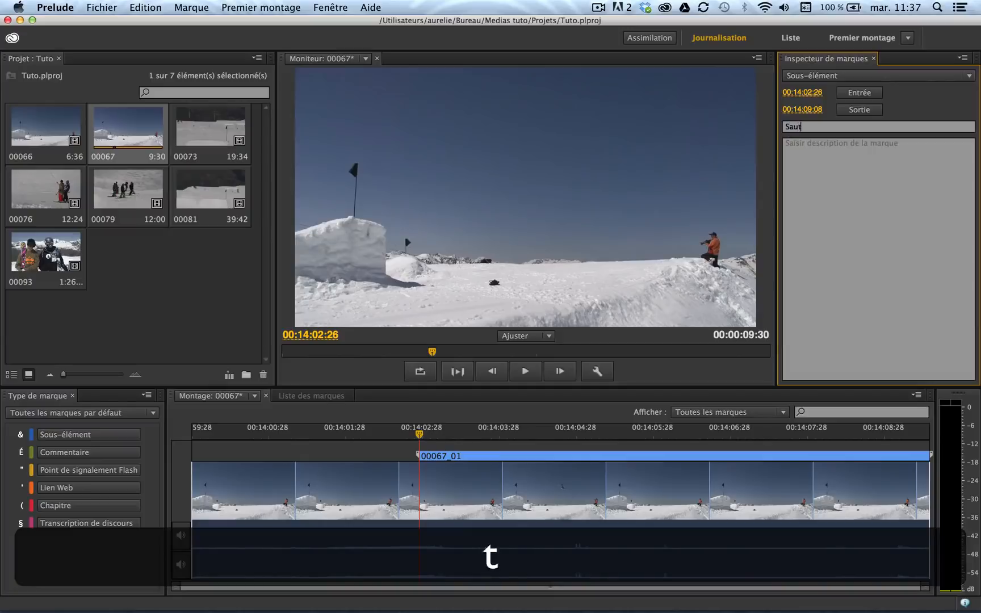
text(skieur bleu)
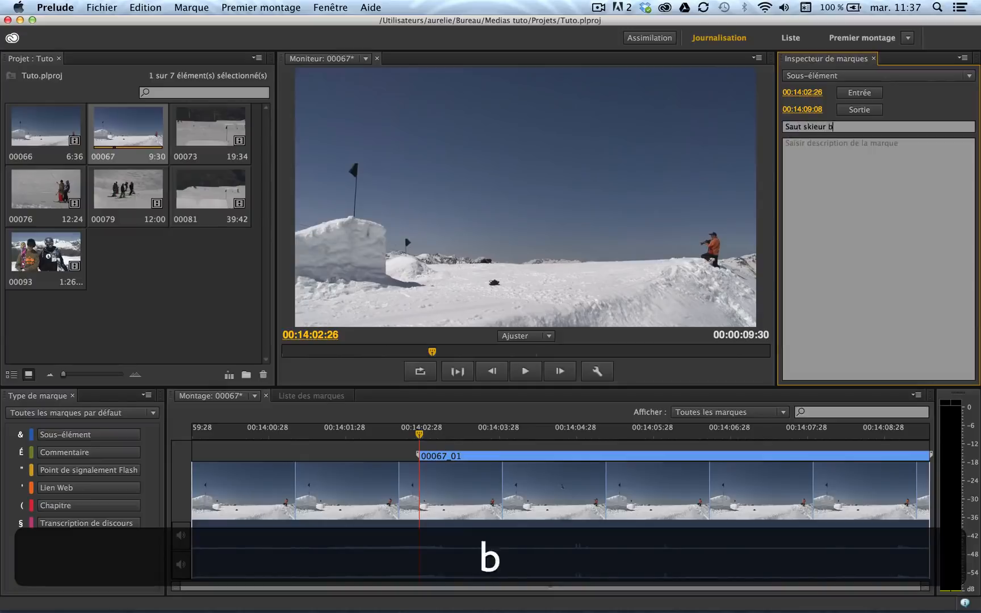
- Set the out point of the "Saut skieur bleu" marker to 00:14:04:23 and save the clip's markers
click(429, 435)
drag(430, 438, 568, 447)
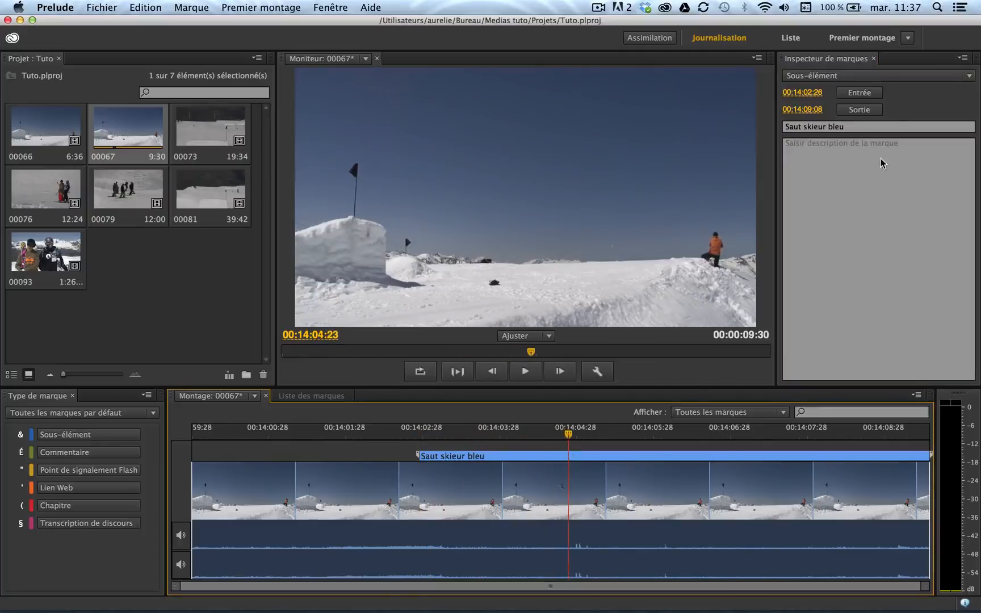
click(866, 112)
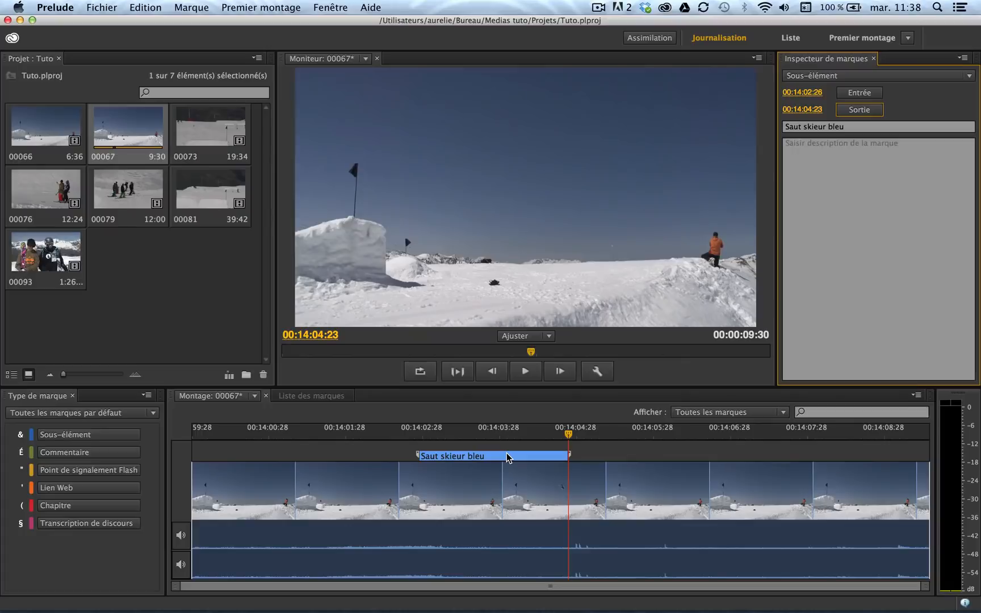
key(super+s)
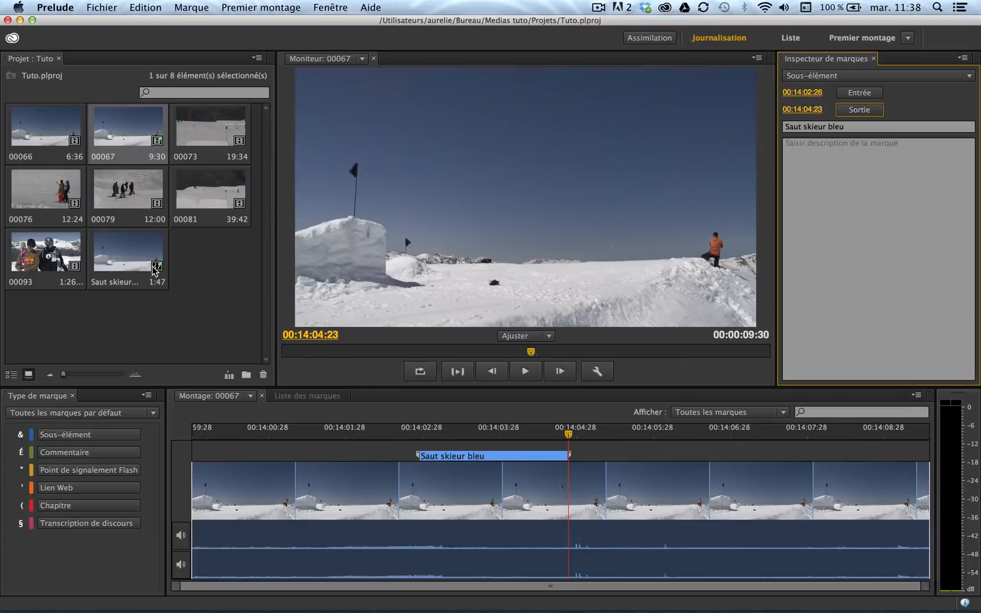
- Reopen clip 00093, scrub and play its opening to find where the speech starts, and park the playhead at 00:20:41:29
double_click(45, 248)
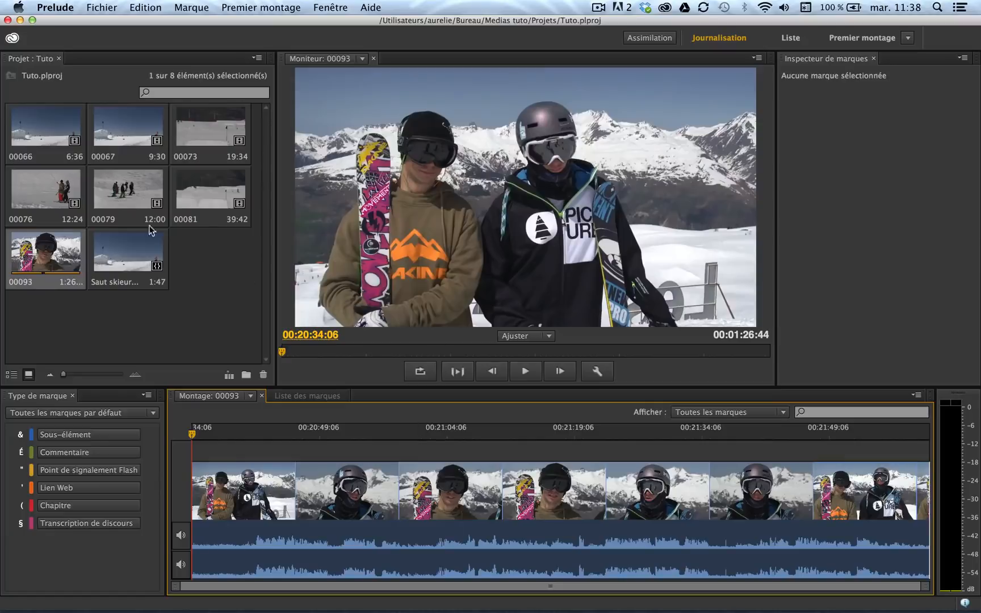
click(118, 246)
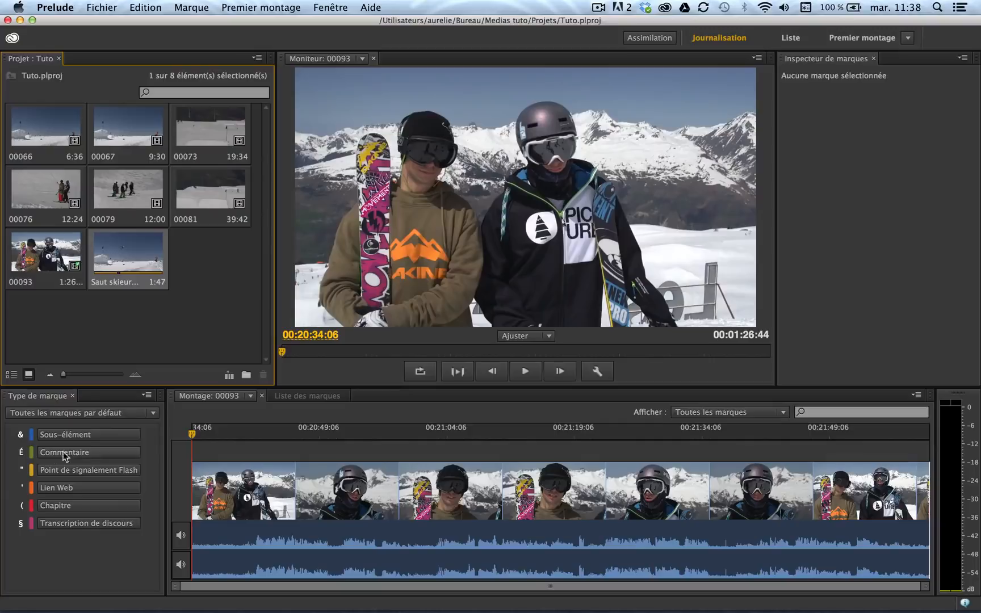
click(252, 434)
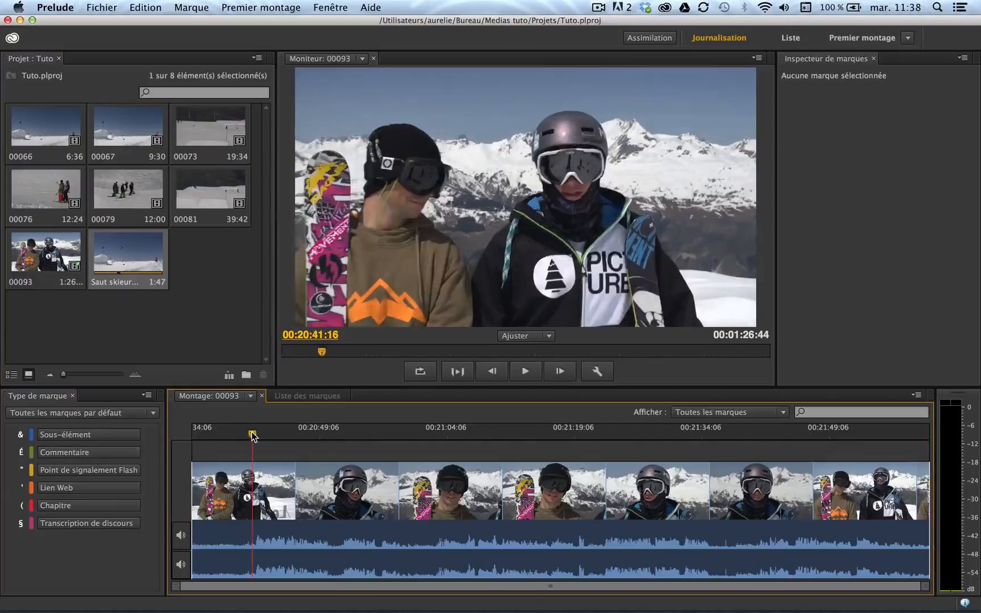
click(355, 435)
drag(385, 432, 246, 428)
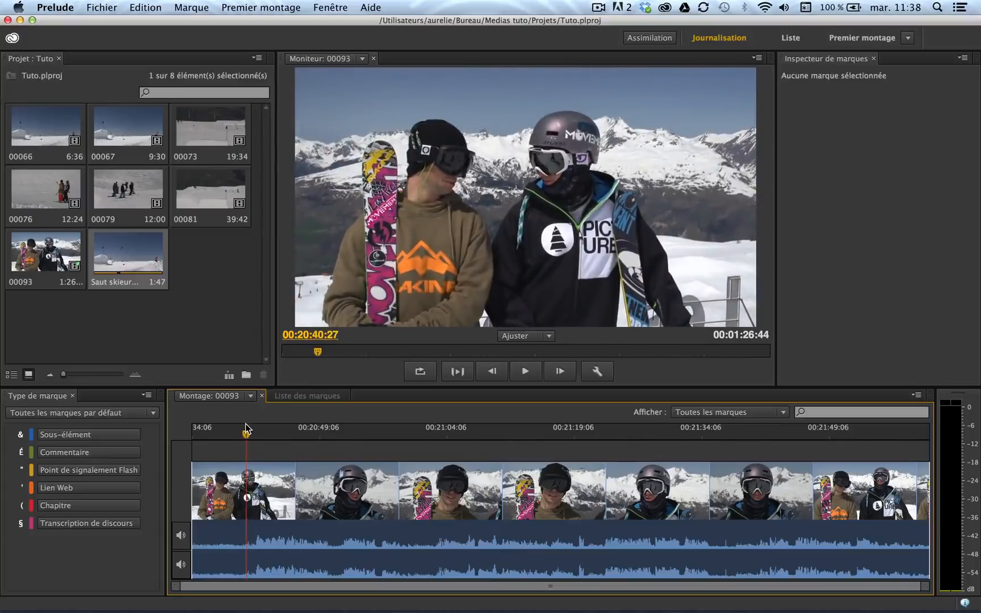
key(space)
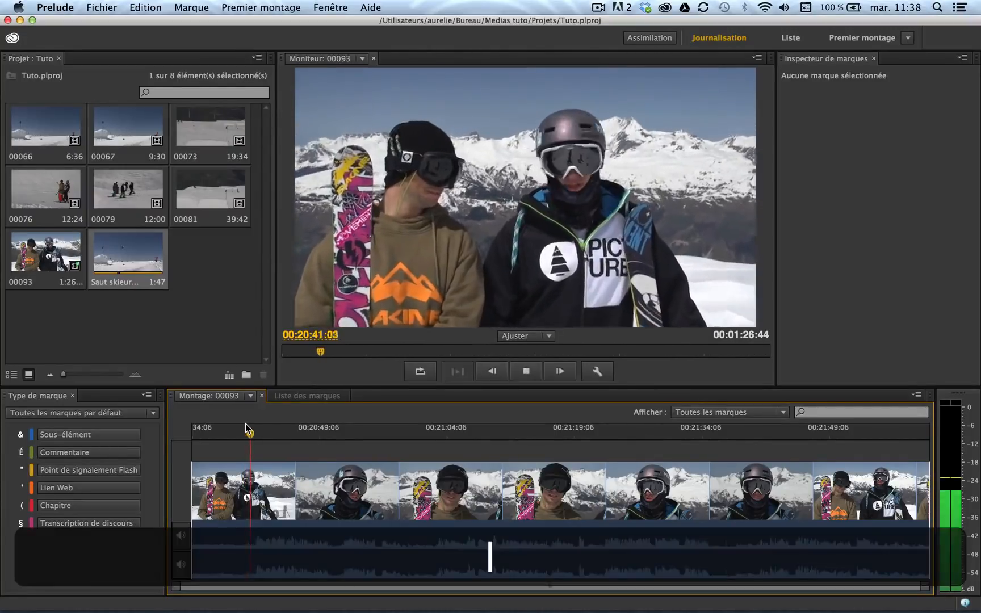
key(space)
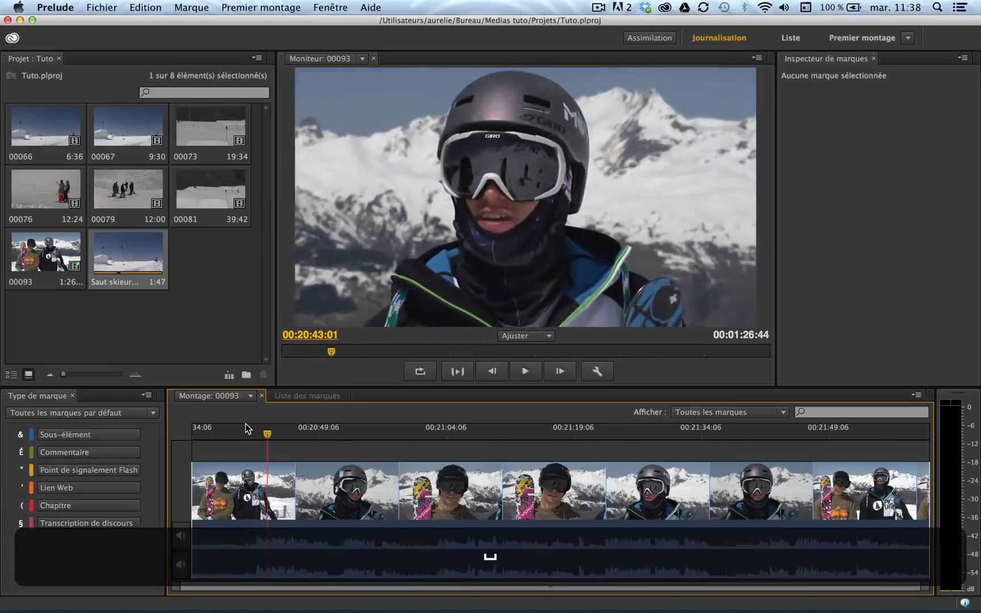
drag(260, 434, 254, 434)
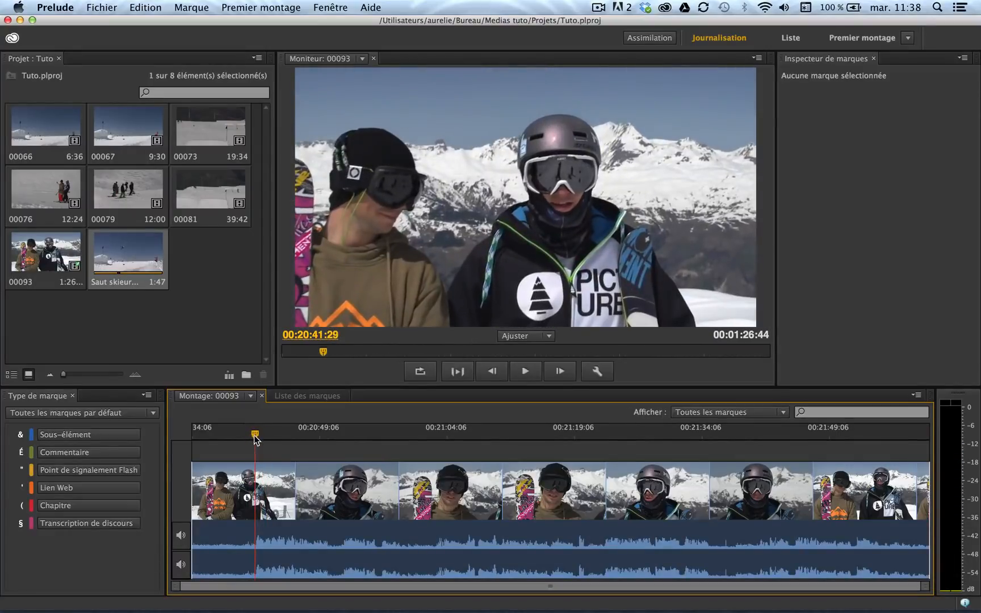
- Add a Commentaire marker at the playhead in clip 00093 and name it "présentation"
click(89, 455)
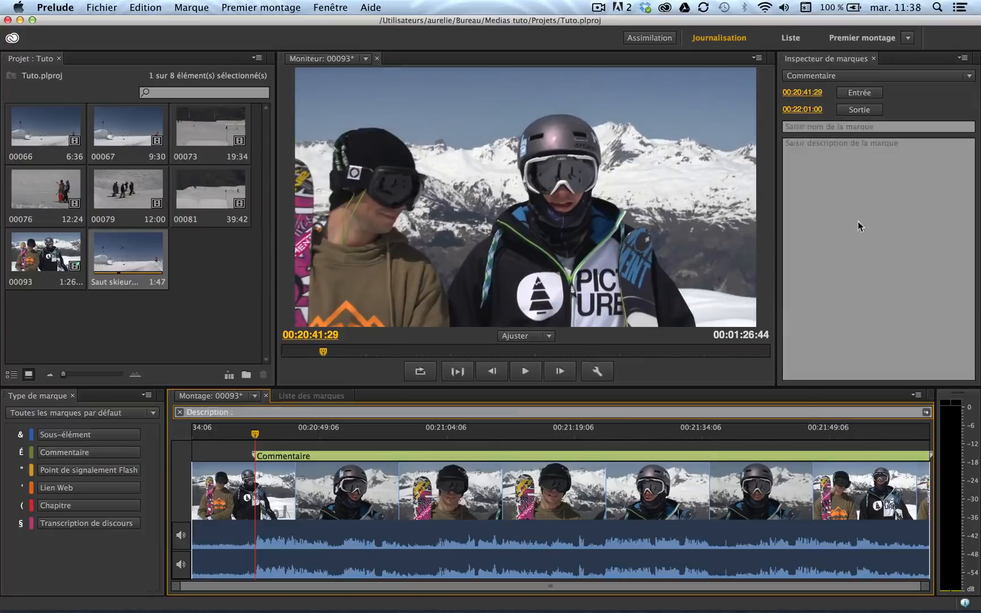
click(811, 128)
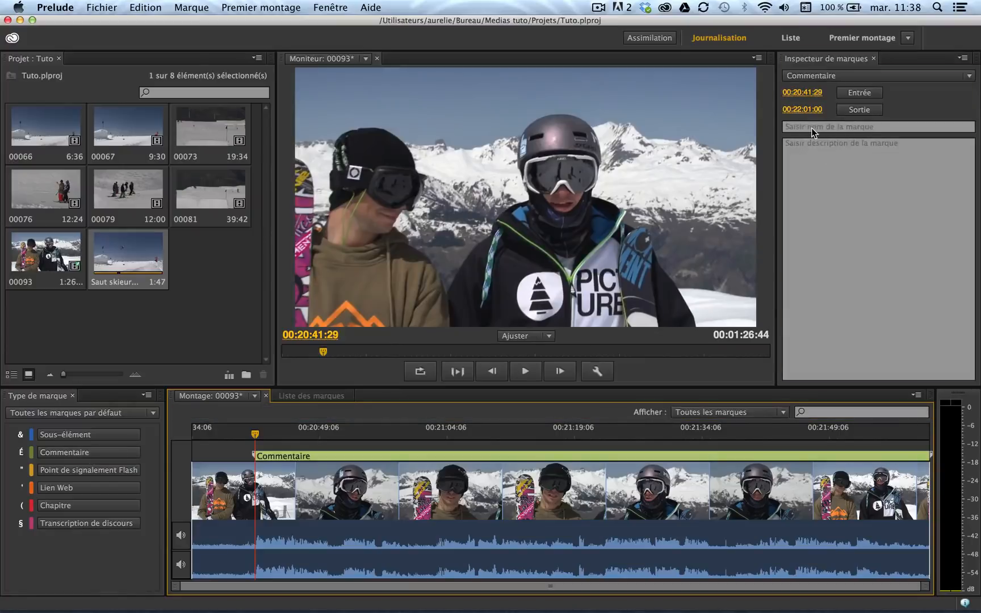
click(807, 122)
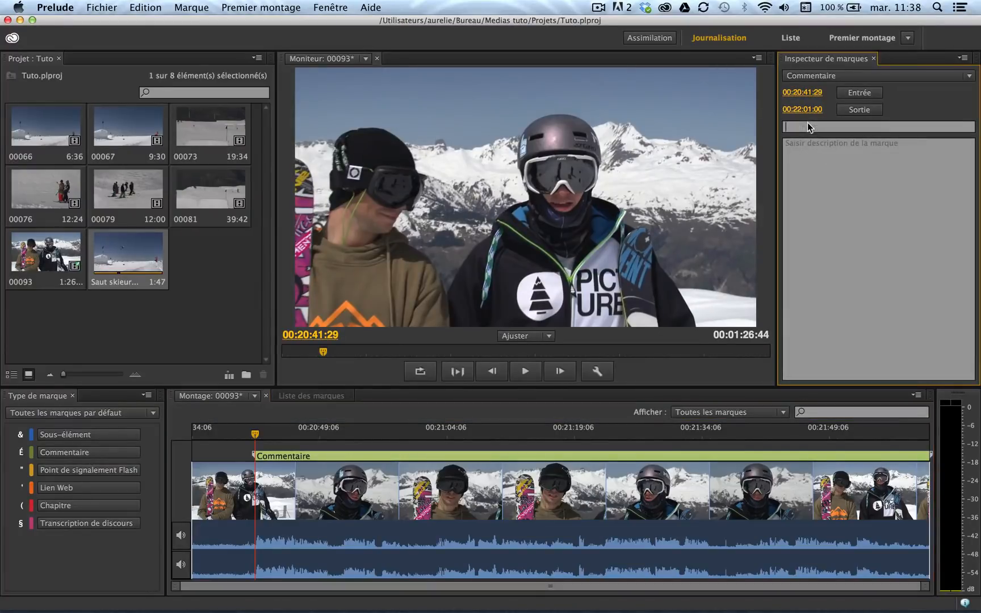
text(présentation)
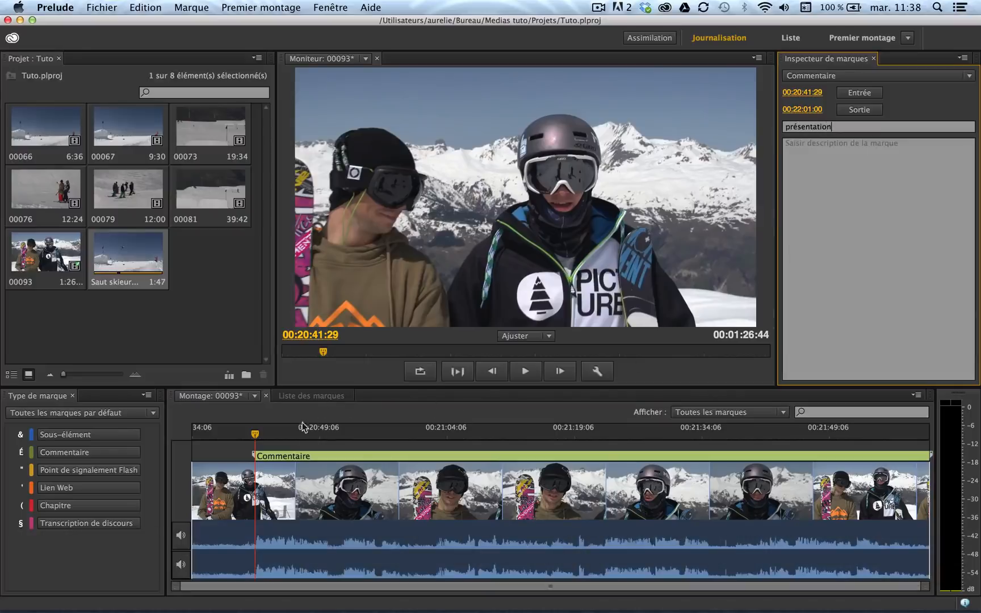
- Scrub and play clip 00093 to find where the introduction ends, and set the "présentation" marker's out point to 00:21:02:32
mouse_move(255, 434)
mouse_down()
mouse_move(480, 443)
mouse_move(556, 433)
mouse_up()
key(space)
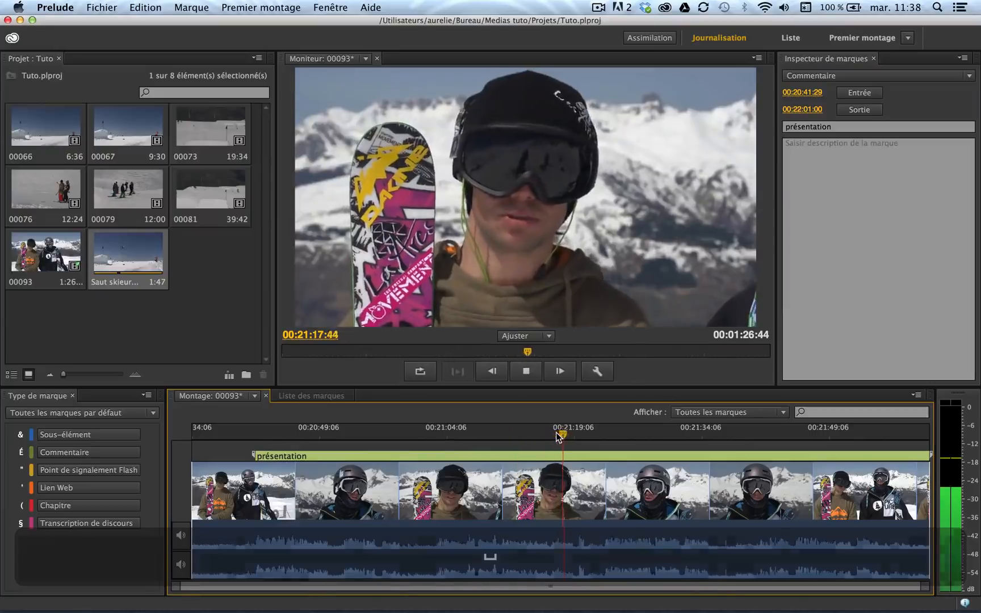
key(space)
drag(526, 435, 496, 434)
key(space)
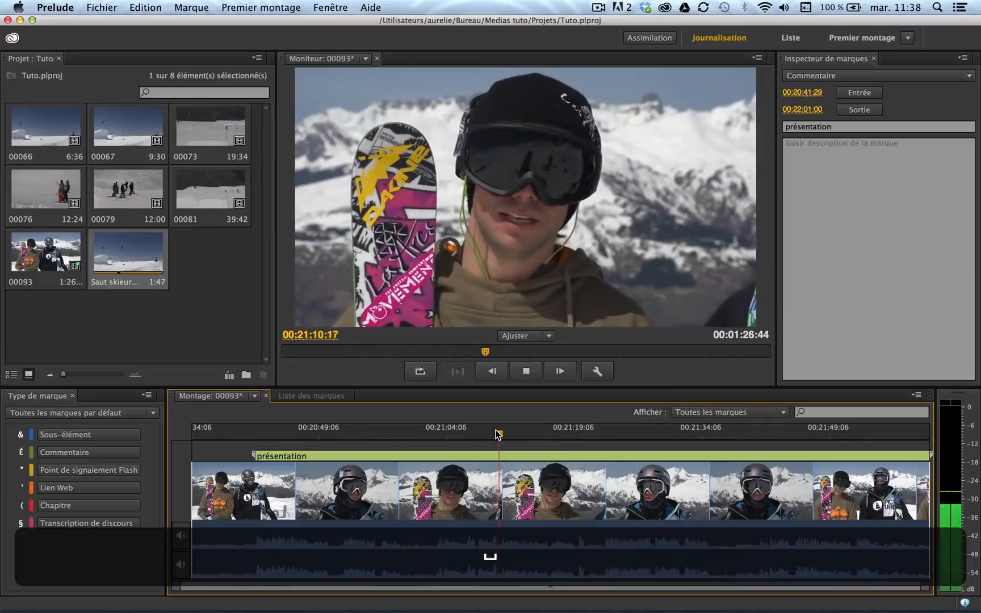
key(space)
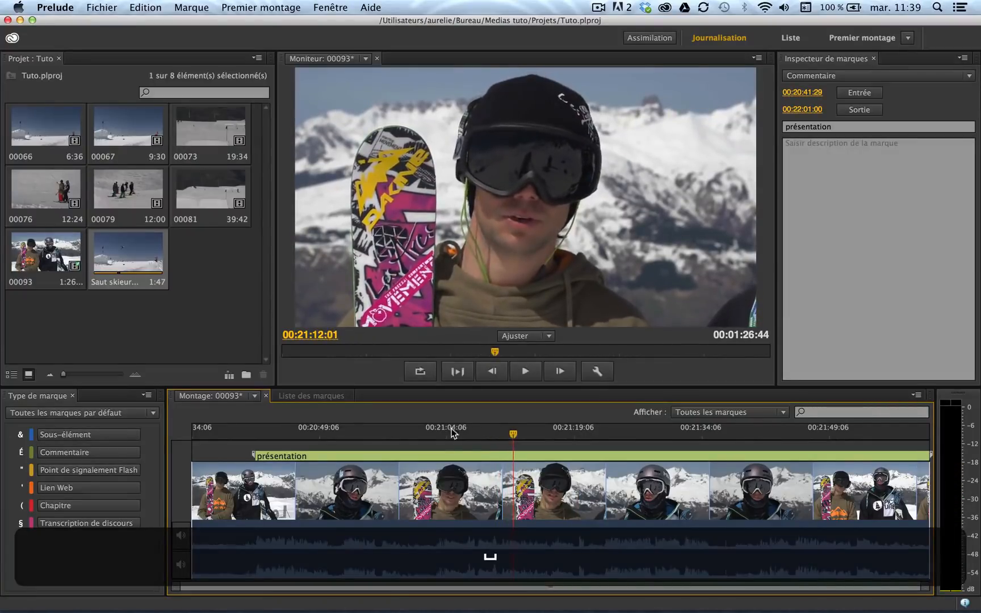
click(429, 431)
key(space)
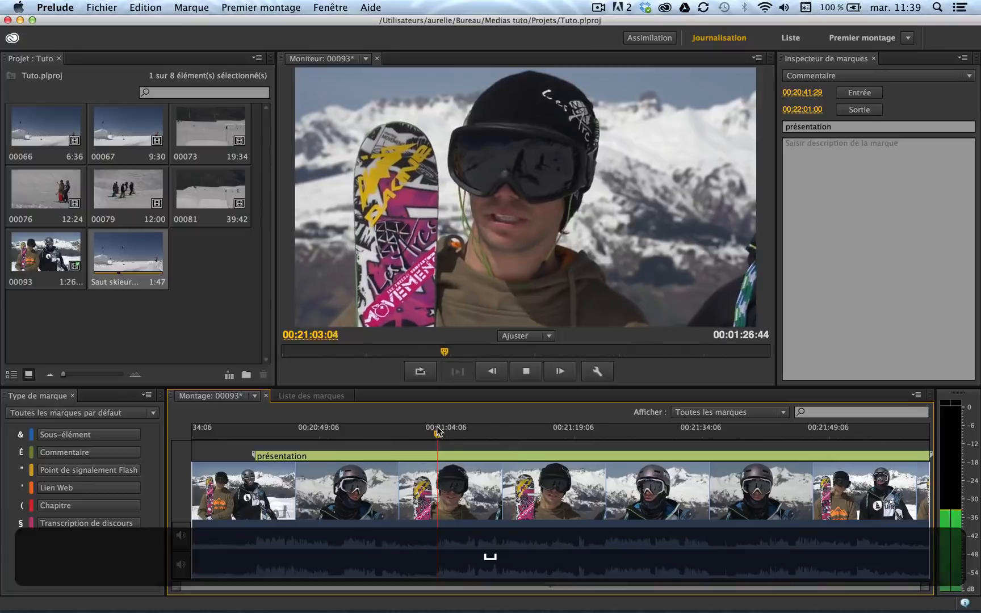
key(space)
drag(437, 428, 434, 431)
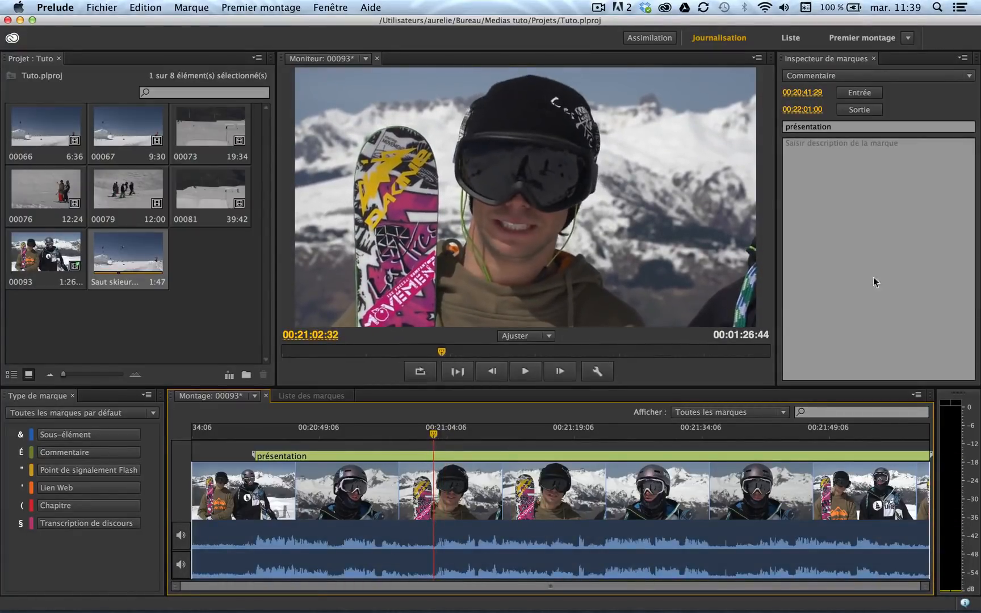
click(858, 110)
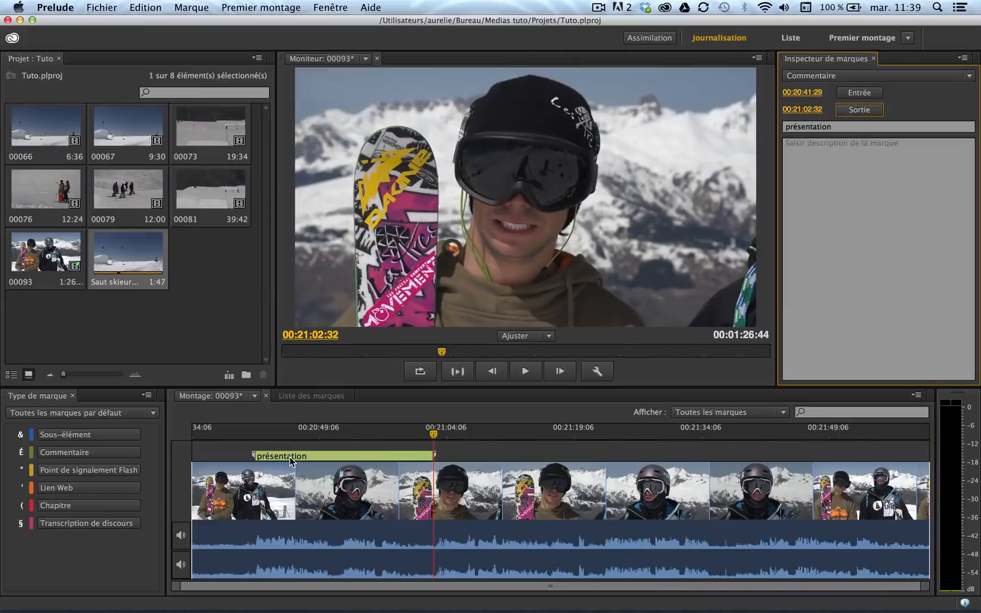
- Add a second Commentaire marker in clip 00093 at 00:21:02:44, just after the "présentation" marker
drag(434, 437, 436, 437)
drag(435, 432, 435, 433)
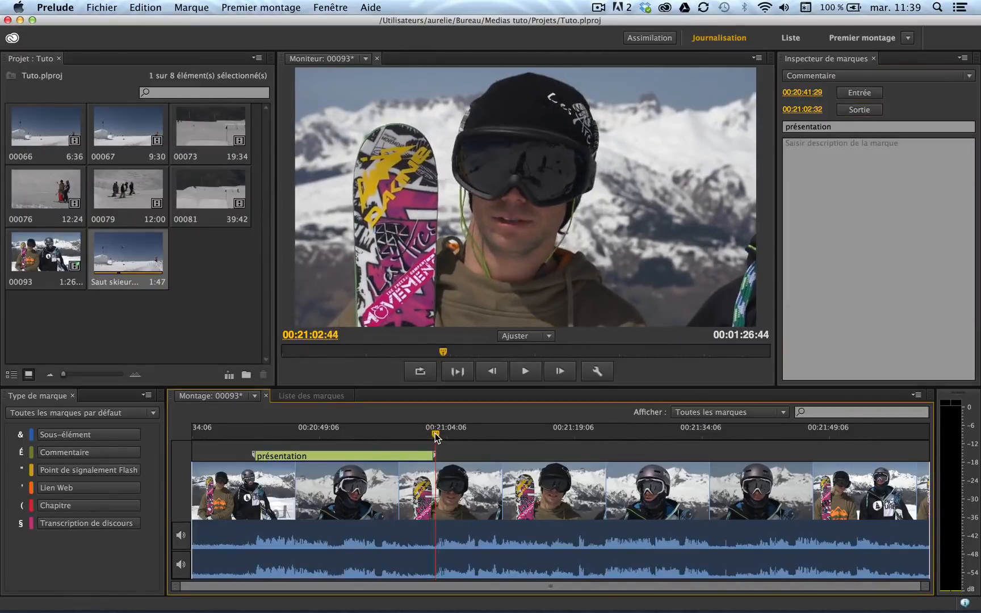
click(60, 454)
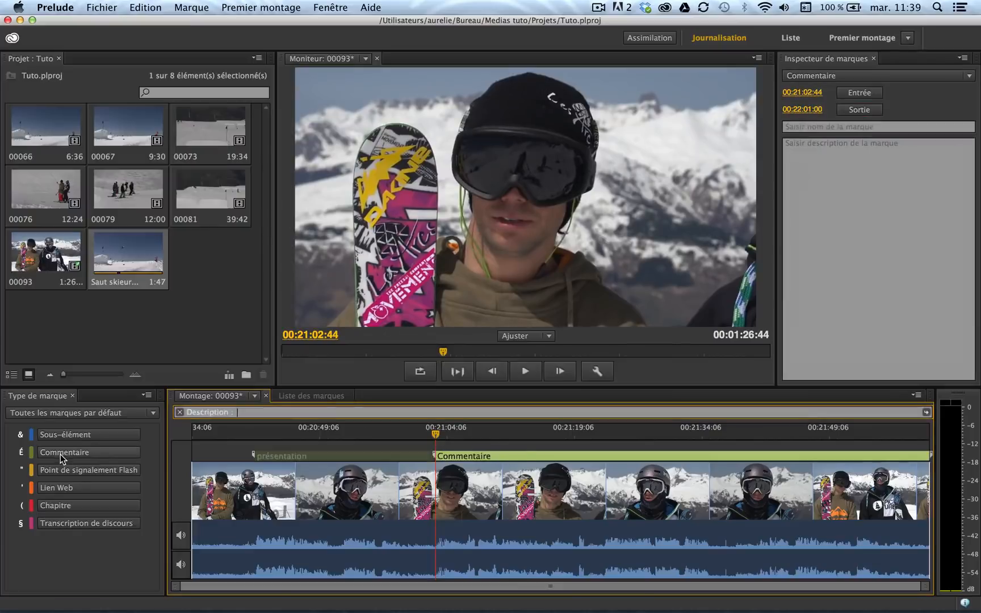
- Set the second comment marker's out point to 00:21:20:24 and name it "backcountry"
click(574, 435)
mouse_move(589, 442)
mouse_down()
mouse_move(621, 441)
mouse_move(585, 437)
mouse_up()
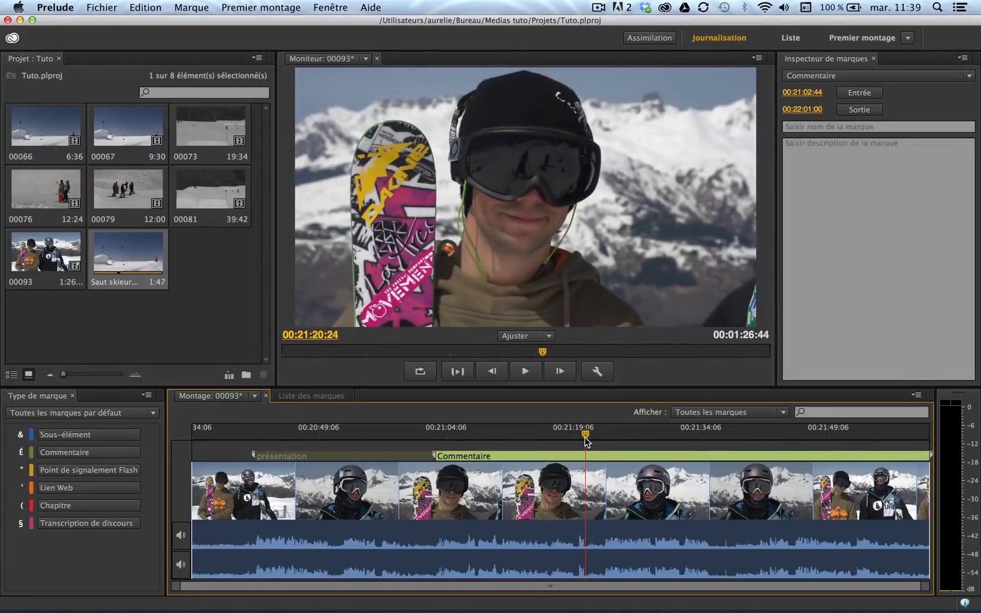
click(851, 105)
click(817, 131)
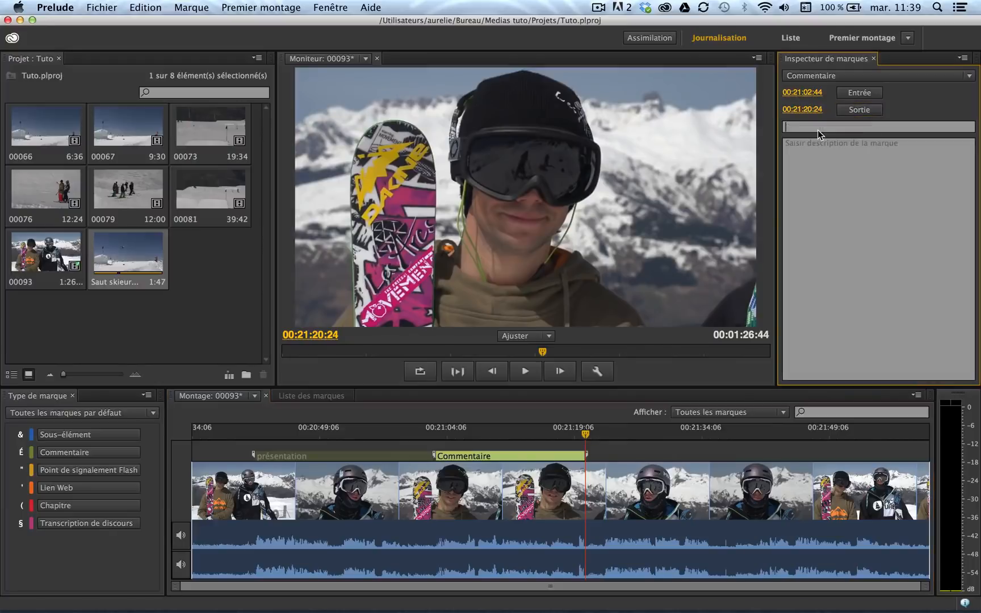
text(backcountry)
- Add a third Commentaire marker at 00:21:22:21, where the skier in the grey helmet starts speaking
click(593, 434)
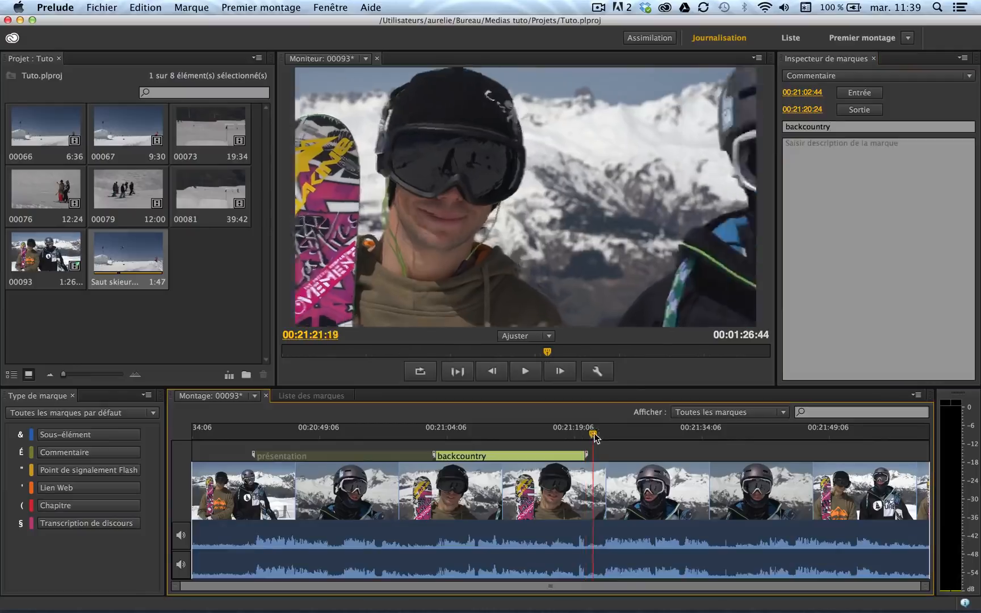
drag(593, 436, 601, 436)
click(61, 452)
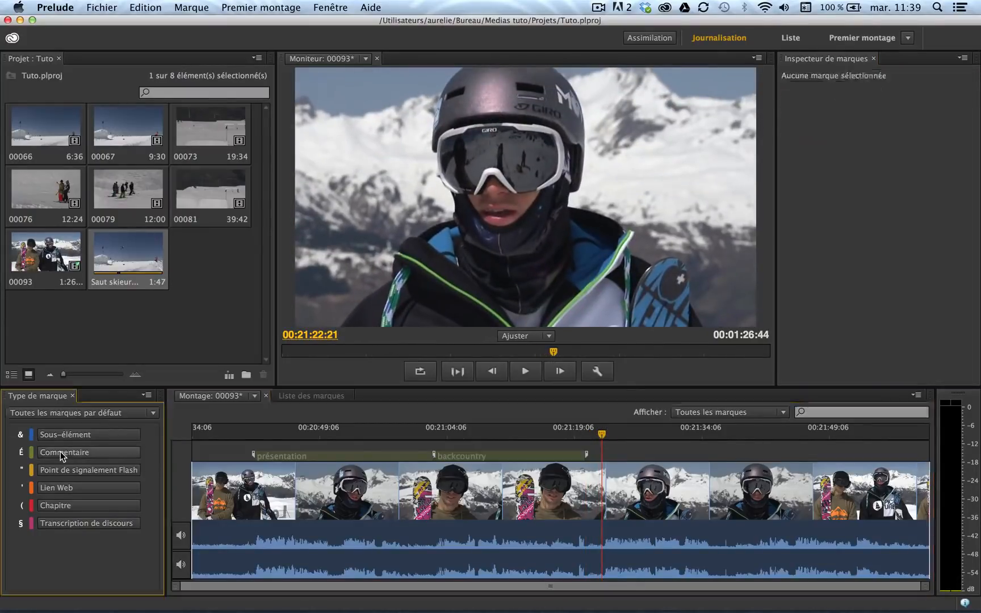
click(61, 451)
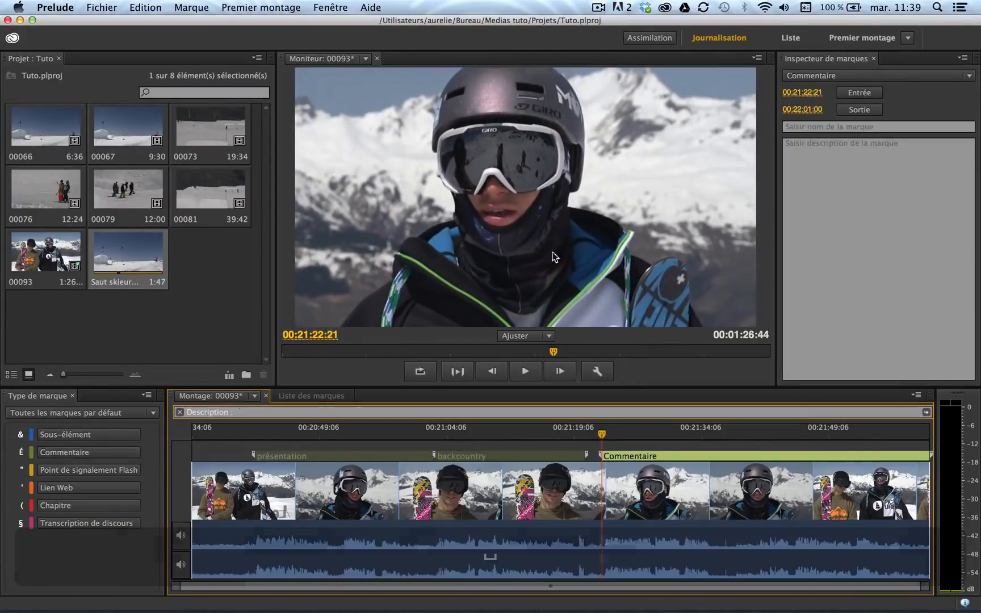
- Set the third comment marker's out point to 00:21:44:33 and name it "Slopestyle"
click(523, 372)
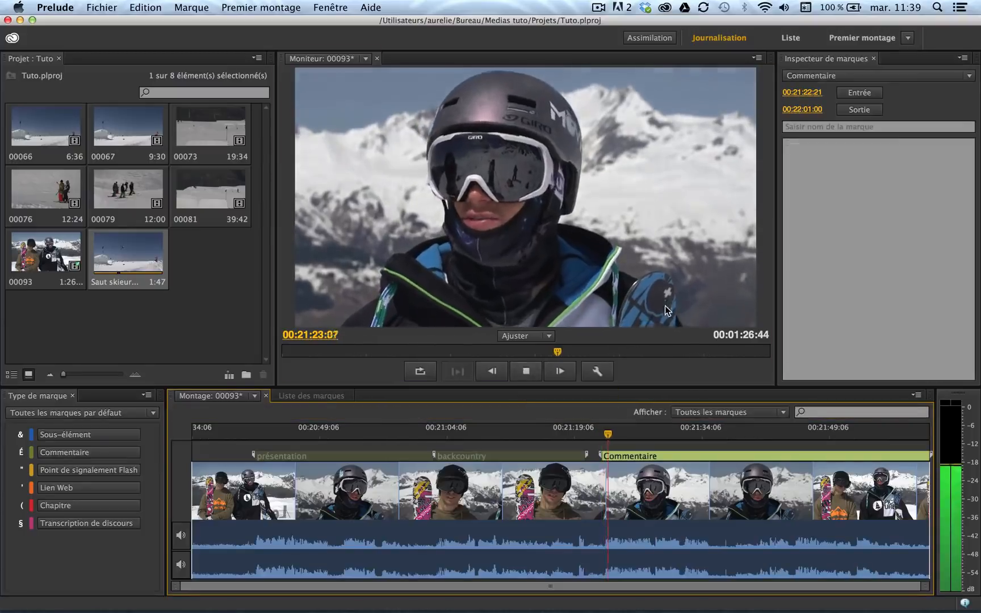
click(522, 376)
drag(621, 434, 790, 436)
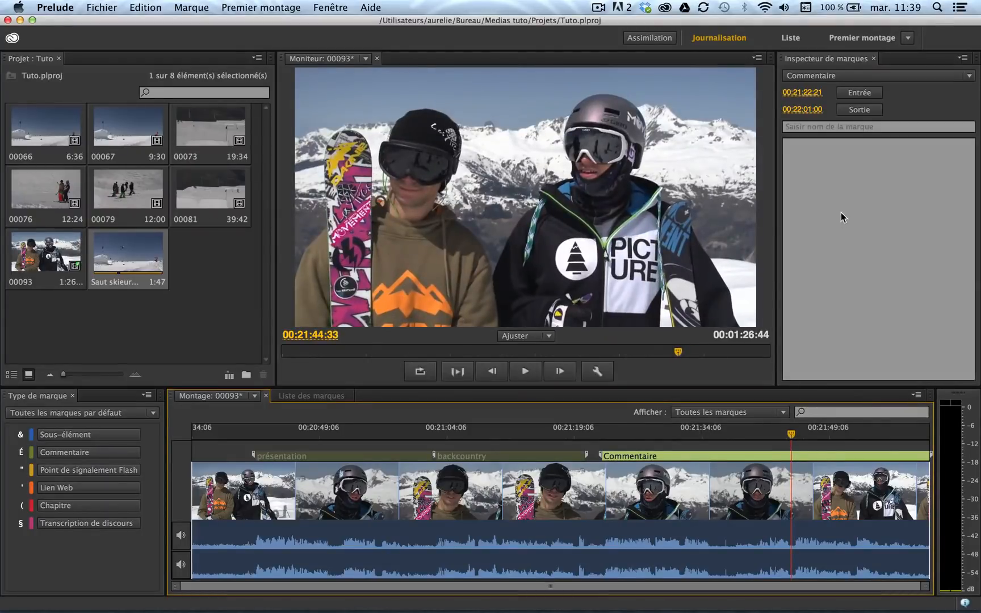
click(865, 111)
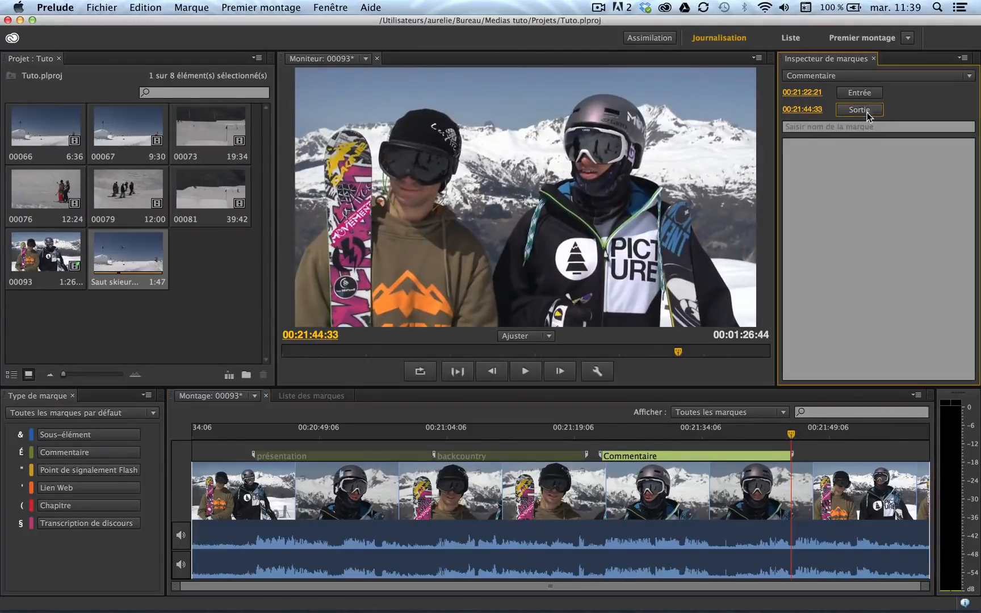
click(800, 127)
text(Slopestyle)
- Review the "présentation", "backcountry" and "Slopestyle" markers, then scrub back through clip 00093 to the start of the speech
click(470, 437)
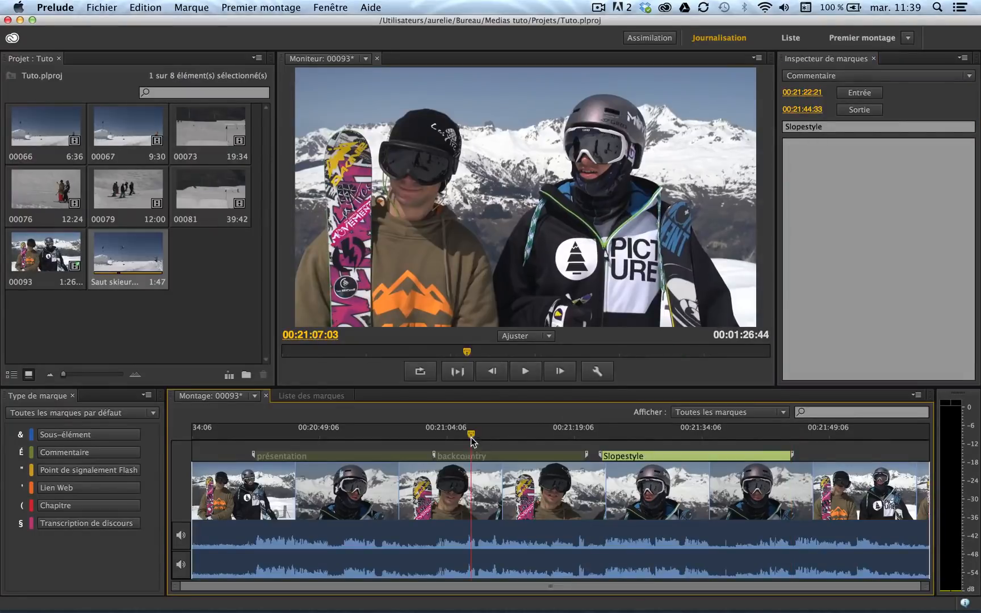
click(426, 438)
click(373, 456)
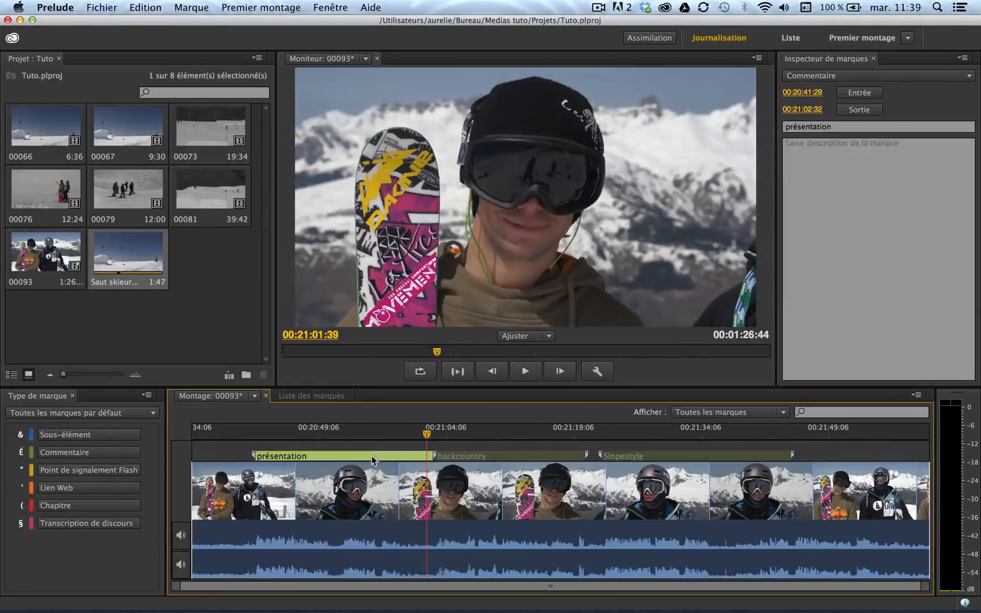
click(454, 455)
click(624, 456)
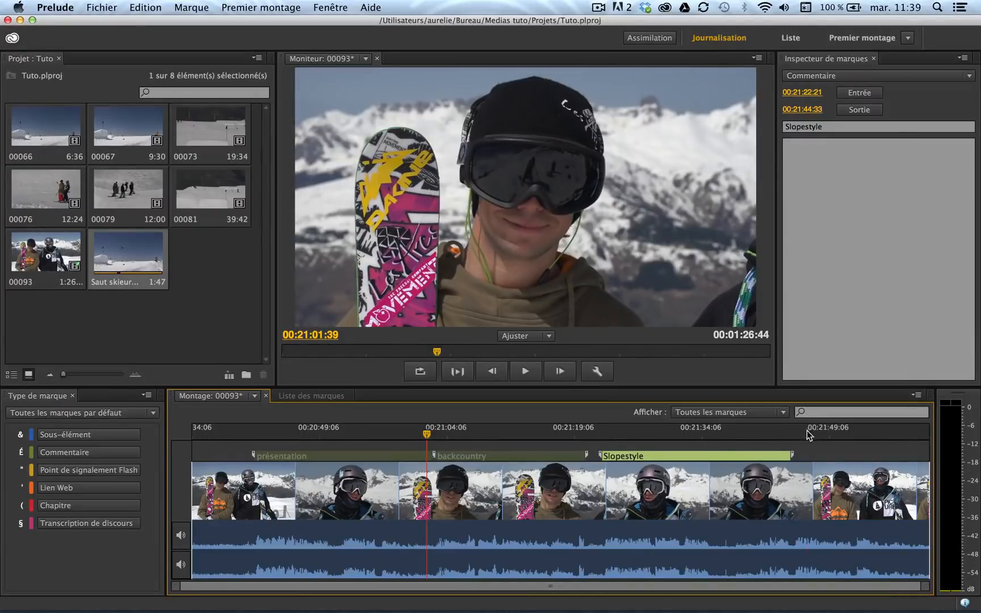
click(622, 432)
drag(610, 435, 250, 417)
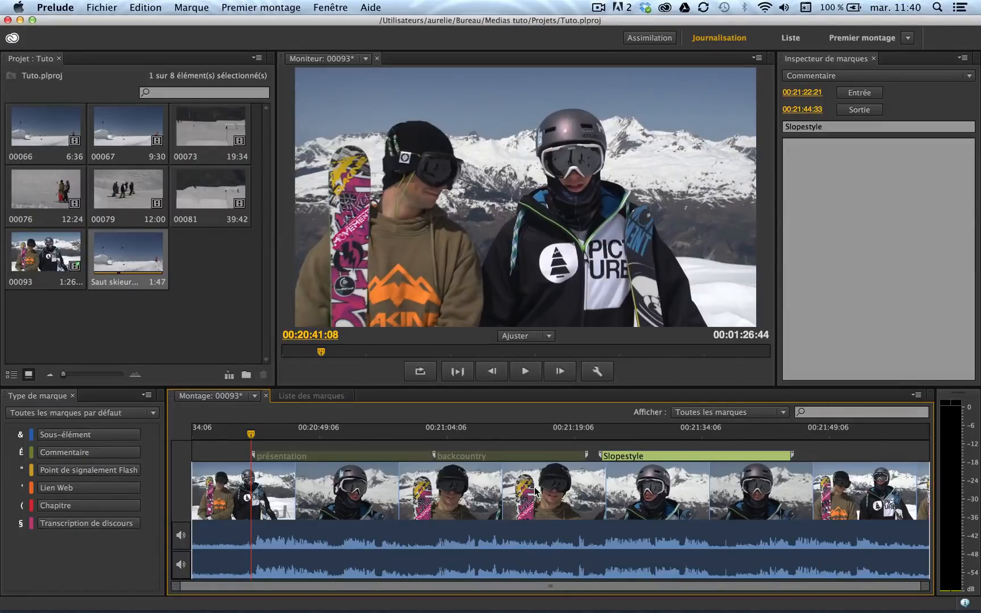
- Switch to the Liste workspace and describe the "présentation" marker as the two named skiers giving their age ("donnent leur âge...")
mouse_move(535, 492)
click(790, 38)
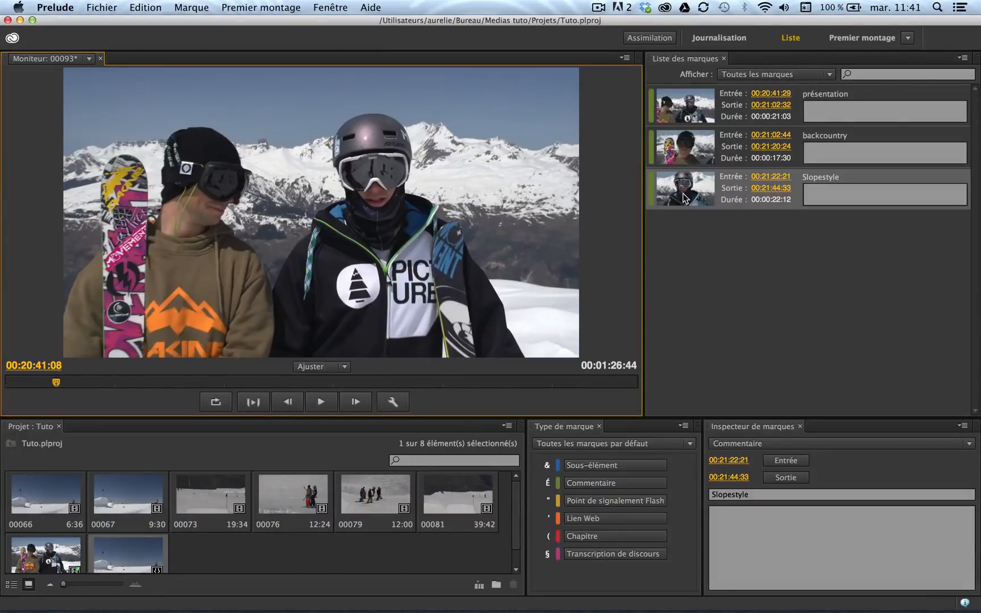
click(818, 107)
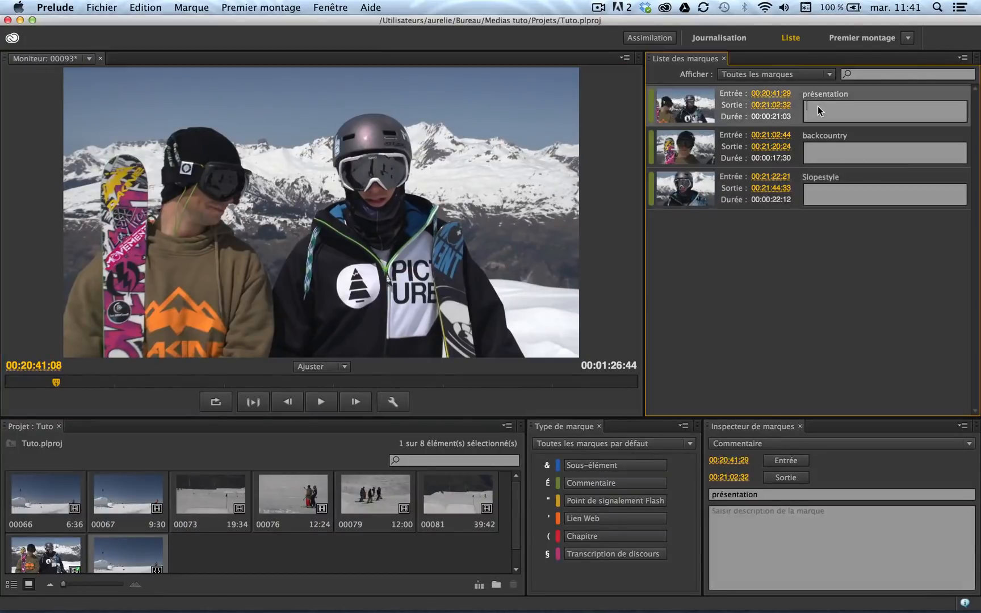
text(Romùa)
key(BackSpace)
key(BackSpace)
text(ain et)
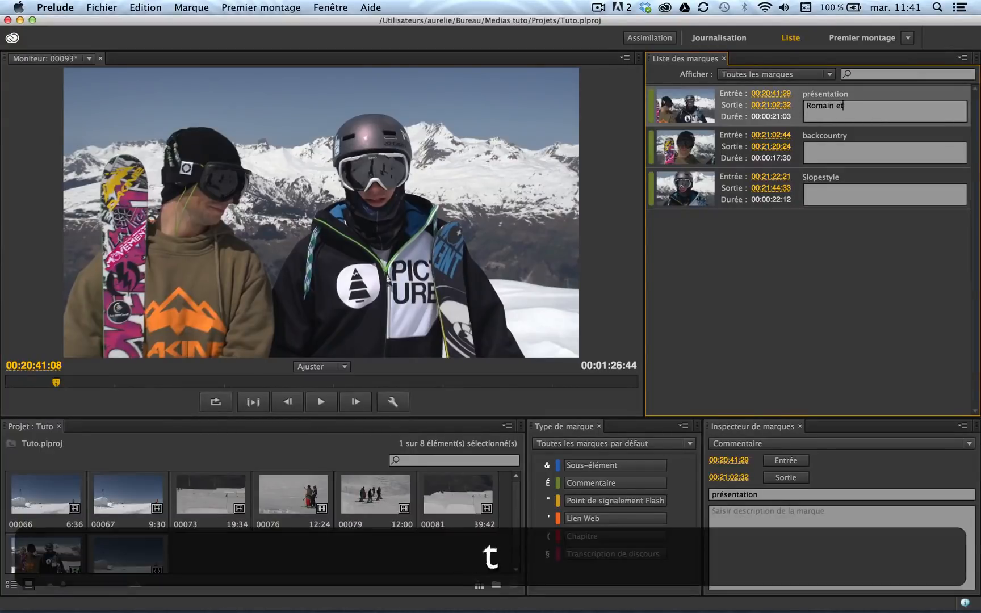
text( Jules donnent leur âge...)
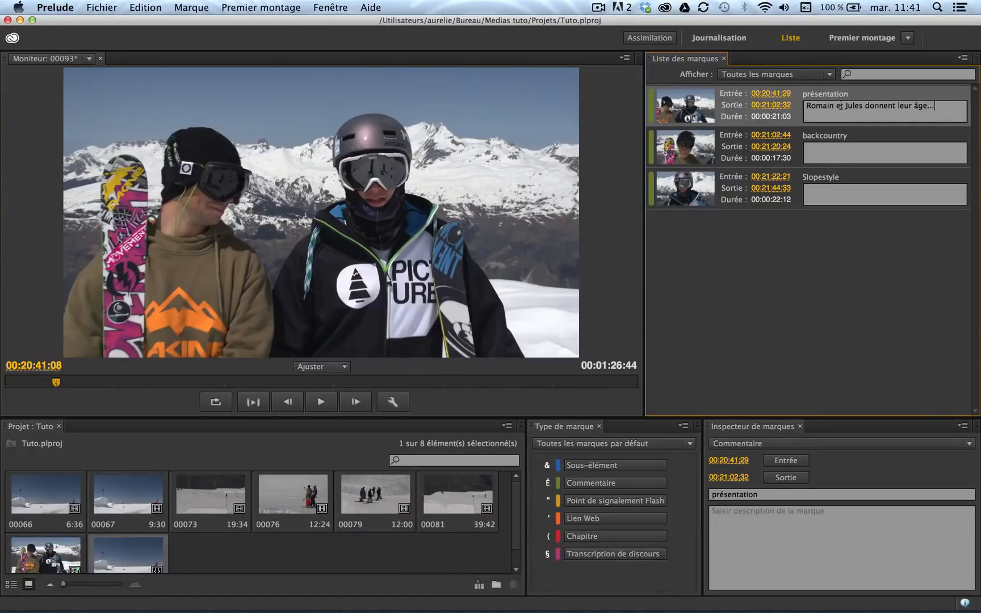
click(844, 307)
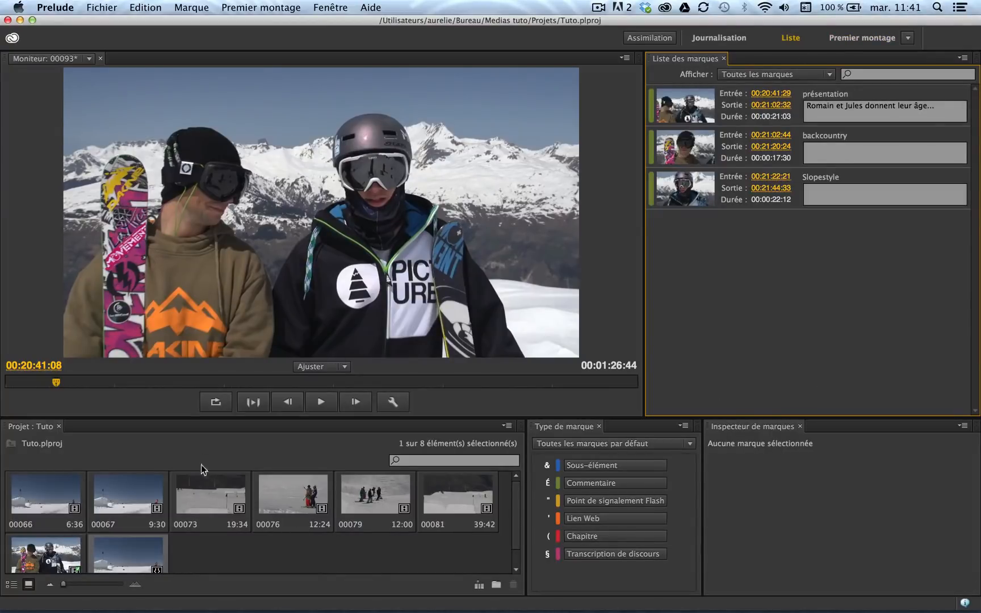
- Open clip 00073 and save the marker changes made to clip 00093
click(207, 485)
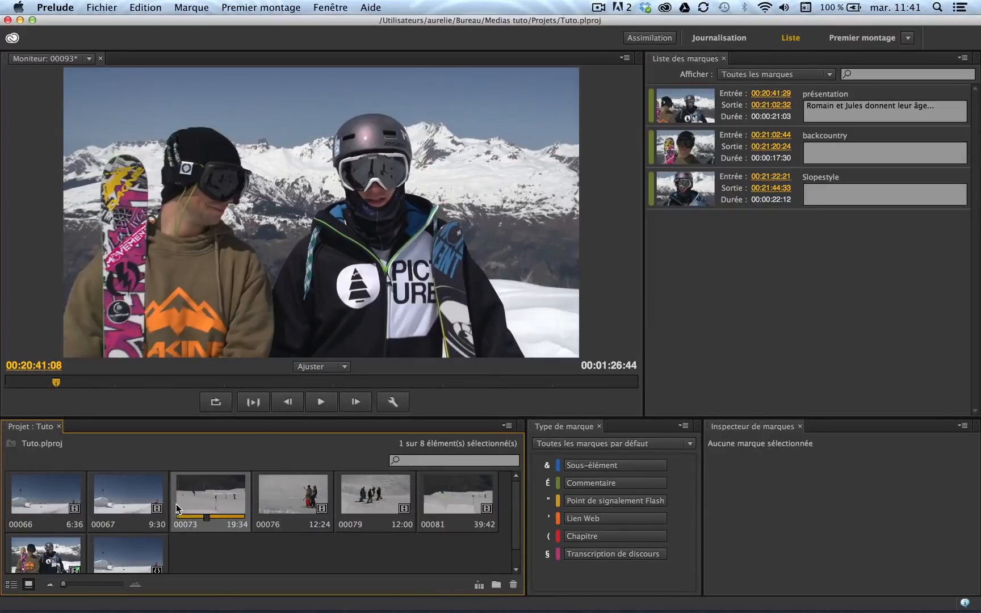
double_click(200, 491)
click(585, 331)
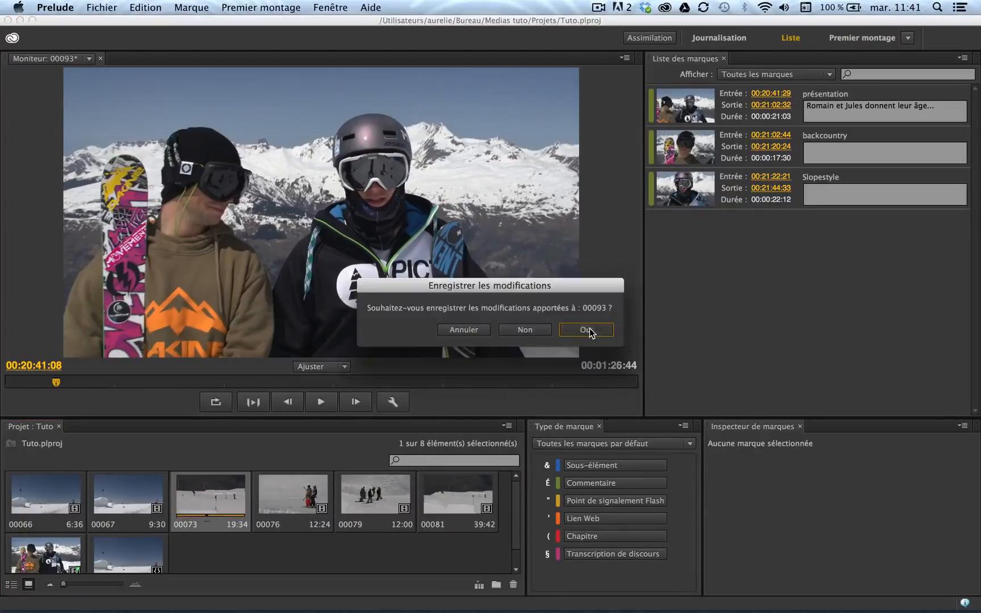
- Open clip 00067 and select its "Saut skieur bleu" marker in the marker list to jump to it
click(307, 497)
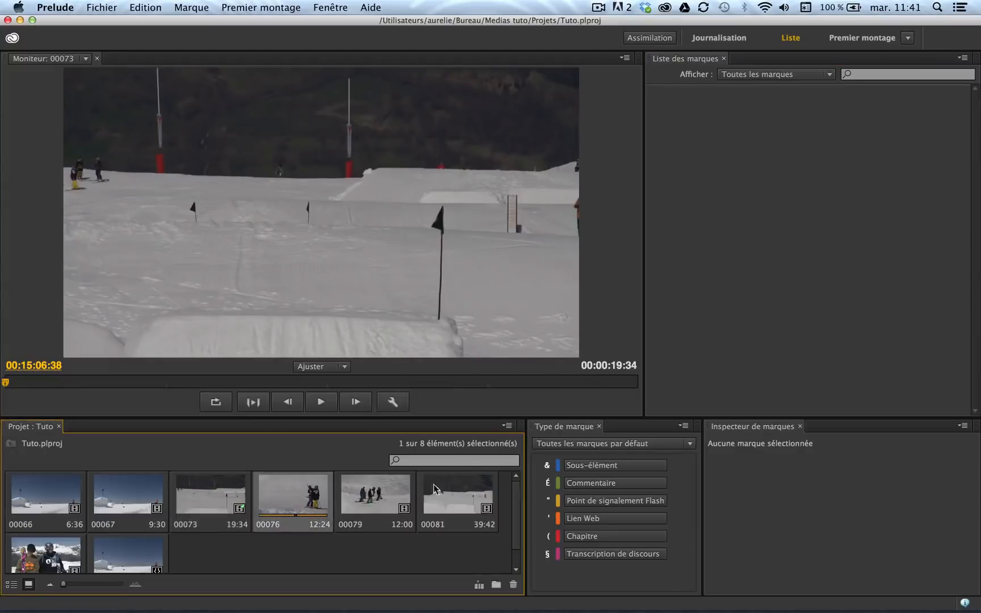
click(128, 487)
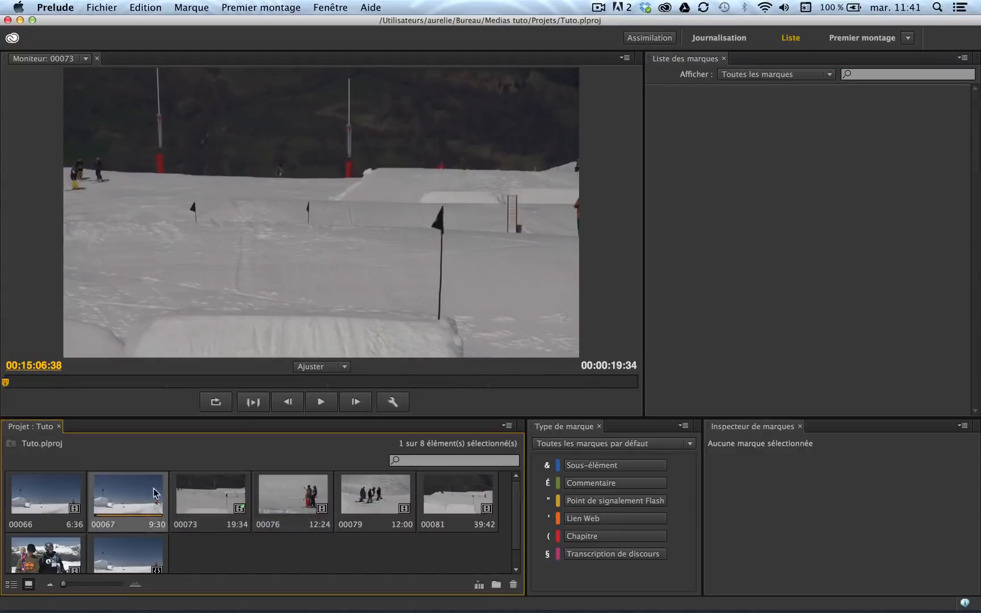
click(60, 492)
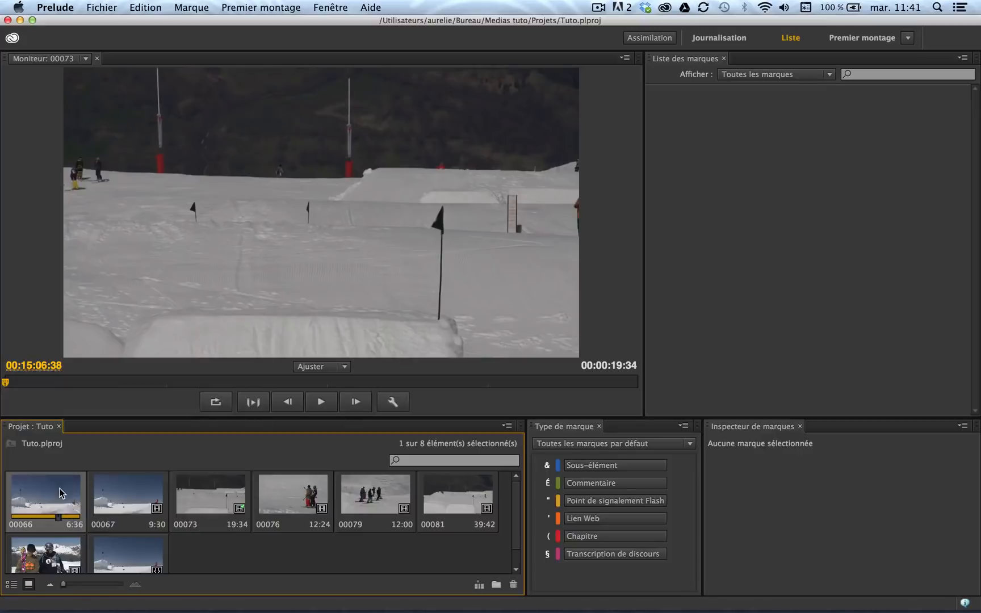
double_click(127, 493)
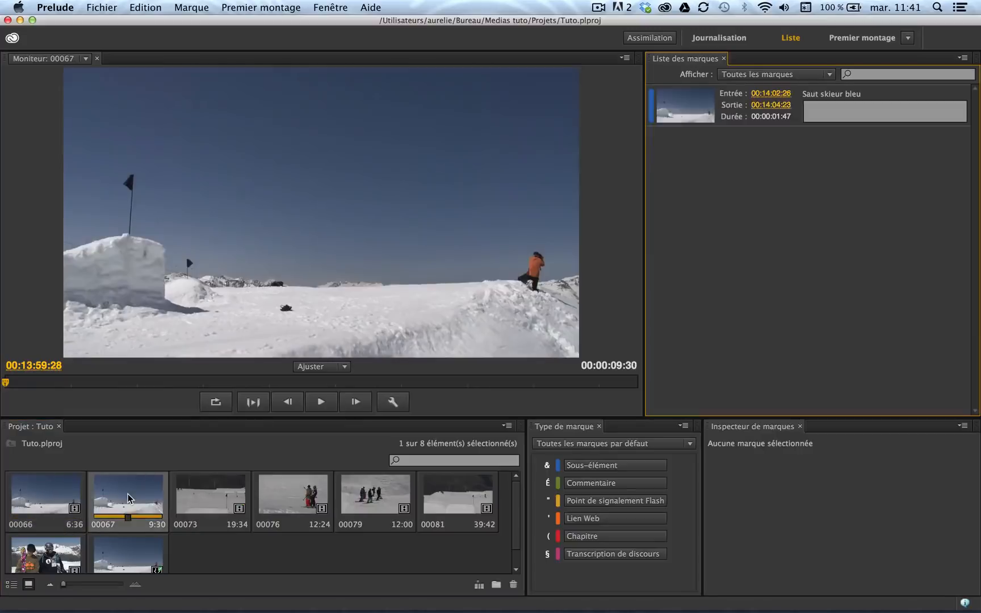
click(675, 100)
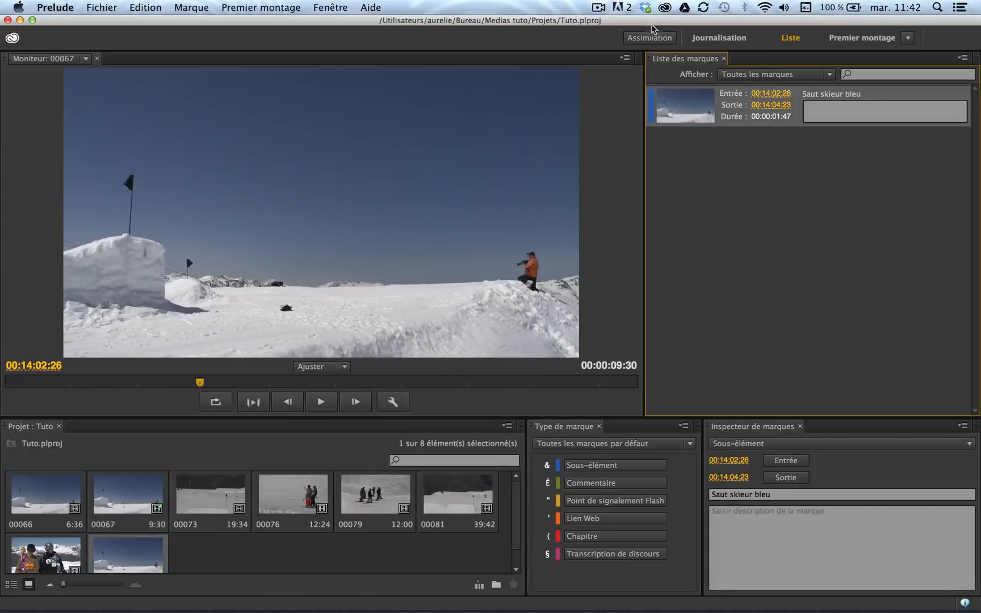
- Return to the Journalisation workspace and create a rough cut named Tuto in the Rough Cuts folder, in local .arcut format
click(719, 39)
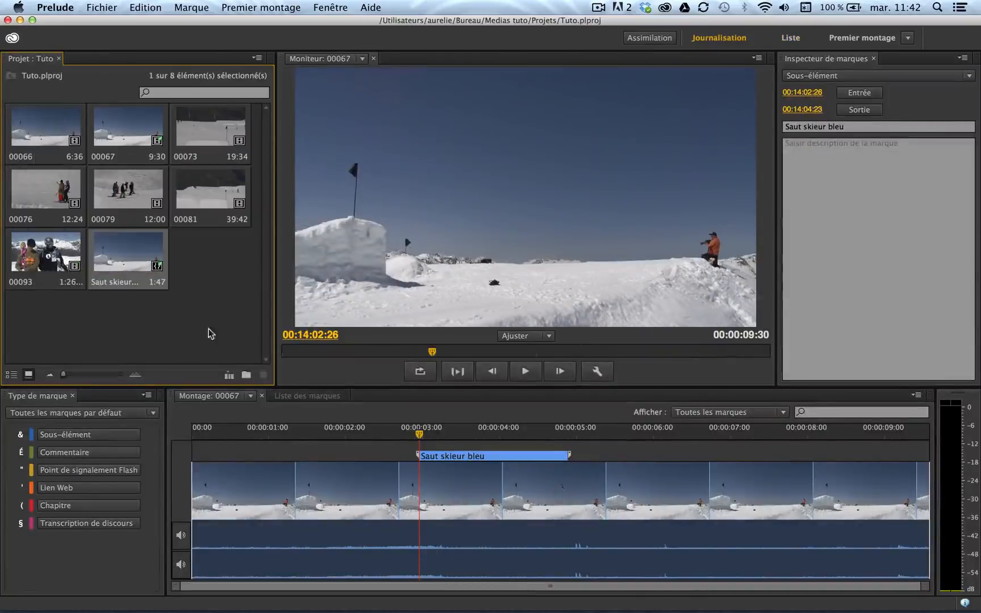
click(230, 252)
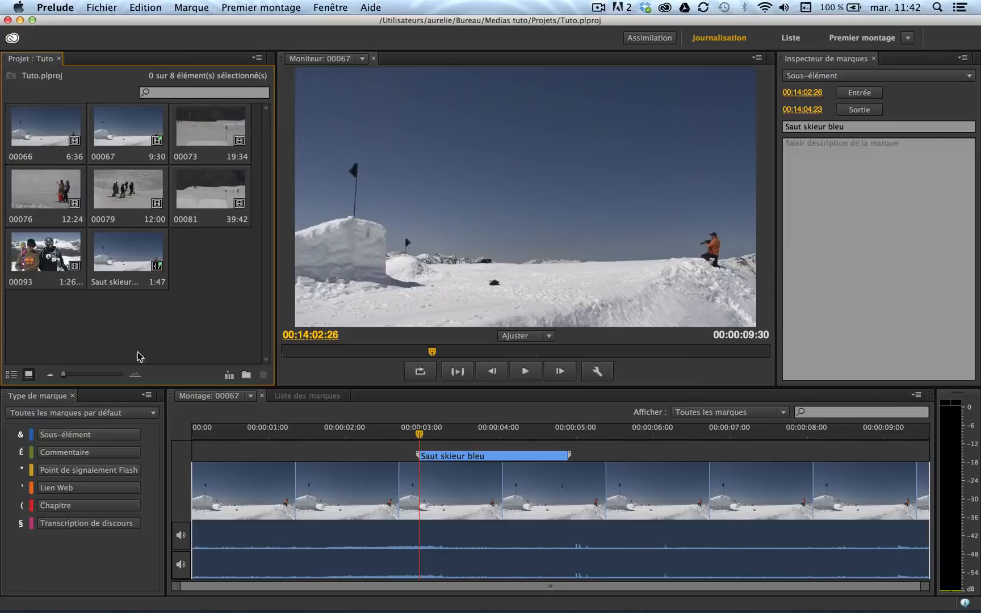
click(229, 375)
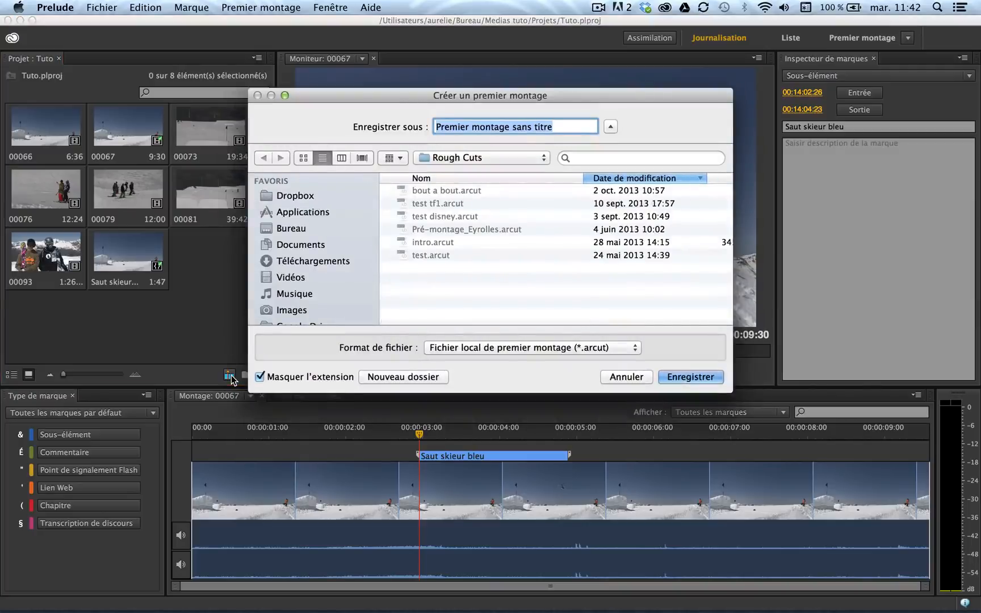
text(Tuto)
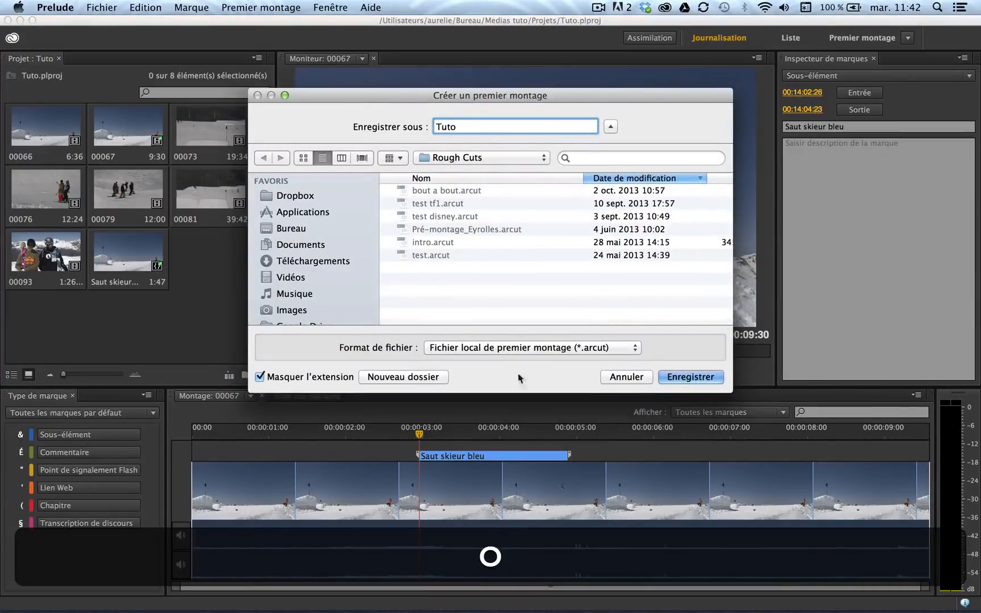
click(681, 380)
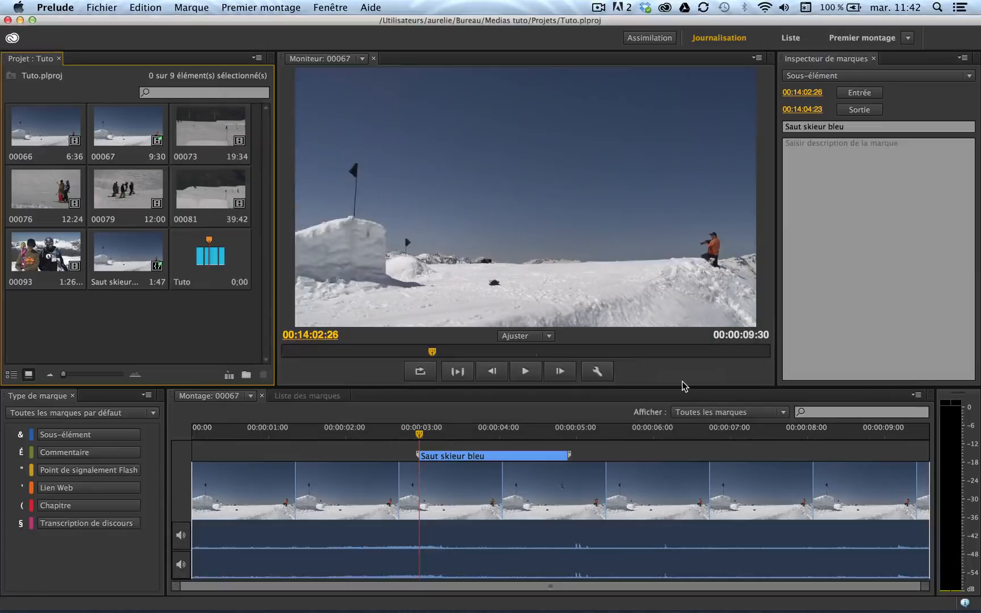
- Open the Tuto rough cut and add the "Saut skieur bleu" subclip followed by clip 00093
double_click(188, 265)
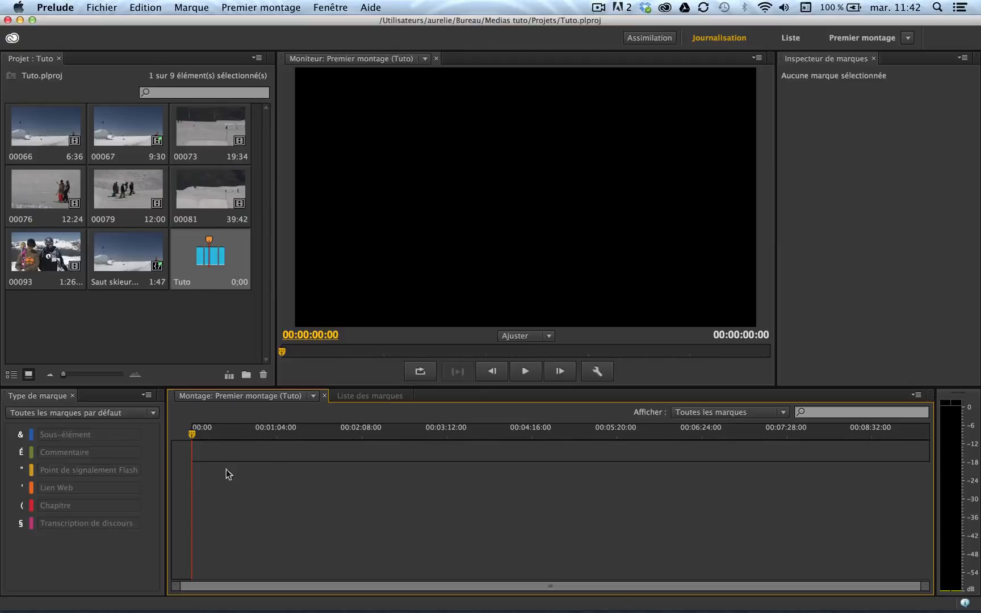
drag(115, 242, 199, 477)
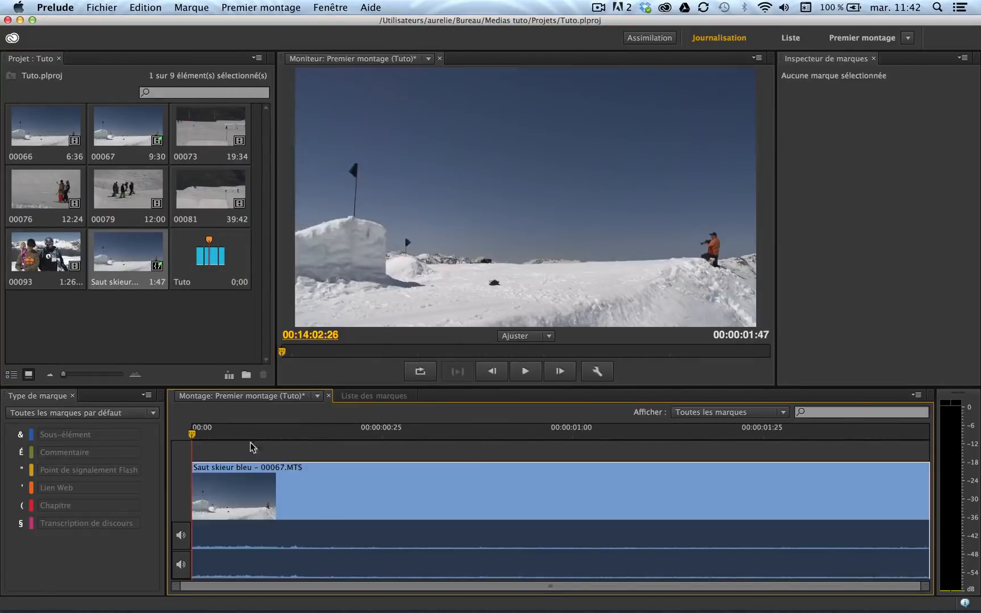
click(45, 253)
drag(56, 256, 908, 502)
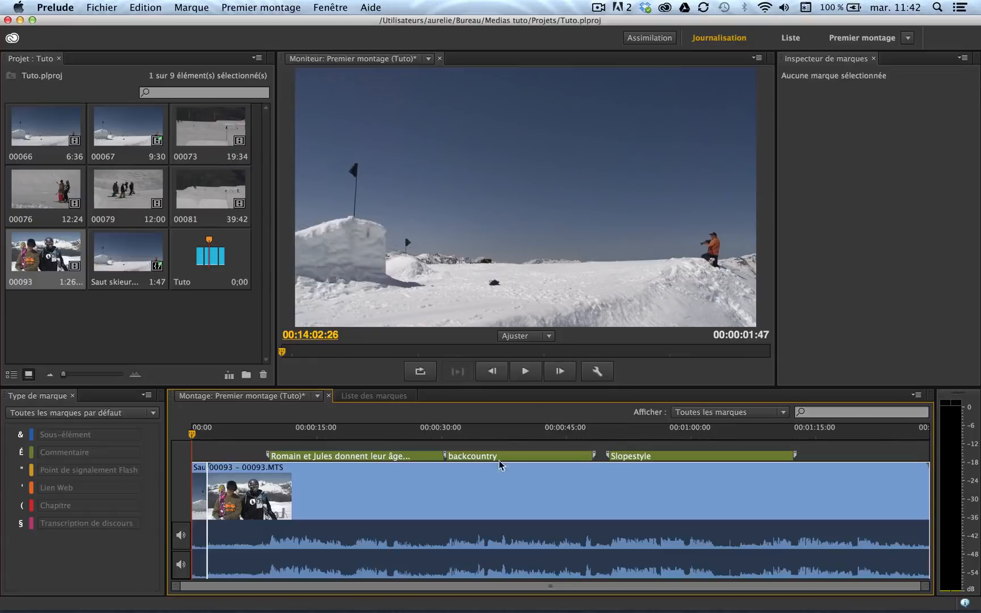
- Insert clip 00076 at the start of the rough cut and clip 00079 right after it, then check the assembled shots
click(43, 192)
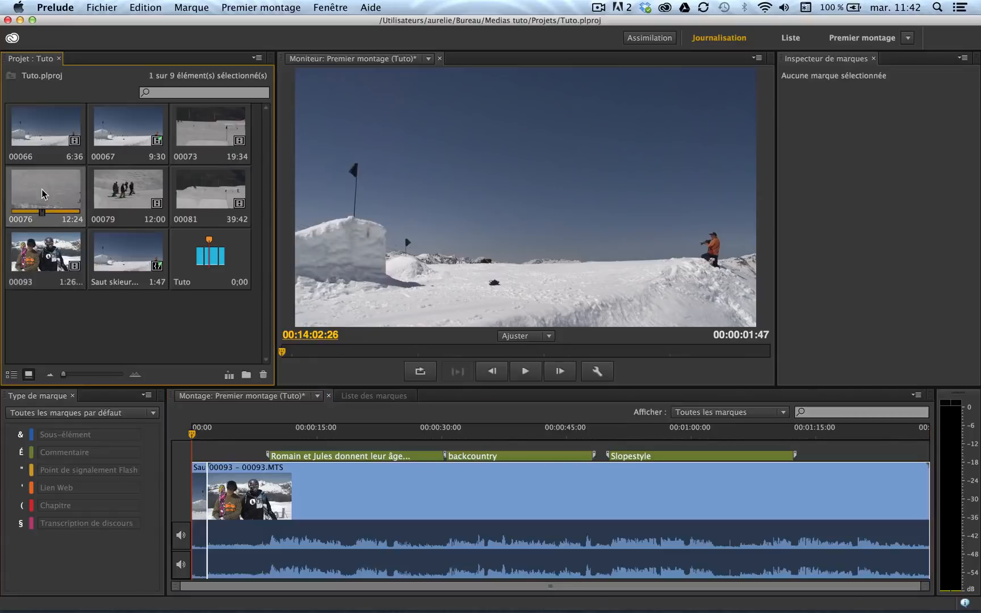
drag(43, 193, 189, 478)
drag(192, 434, 250, 437)
click(131, 189)
drag(164, 243, 284, 488)
drag(348, 434, 358, 436)
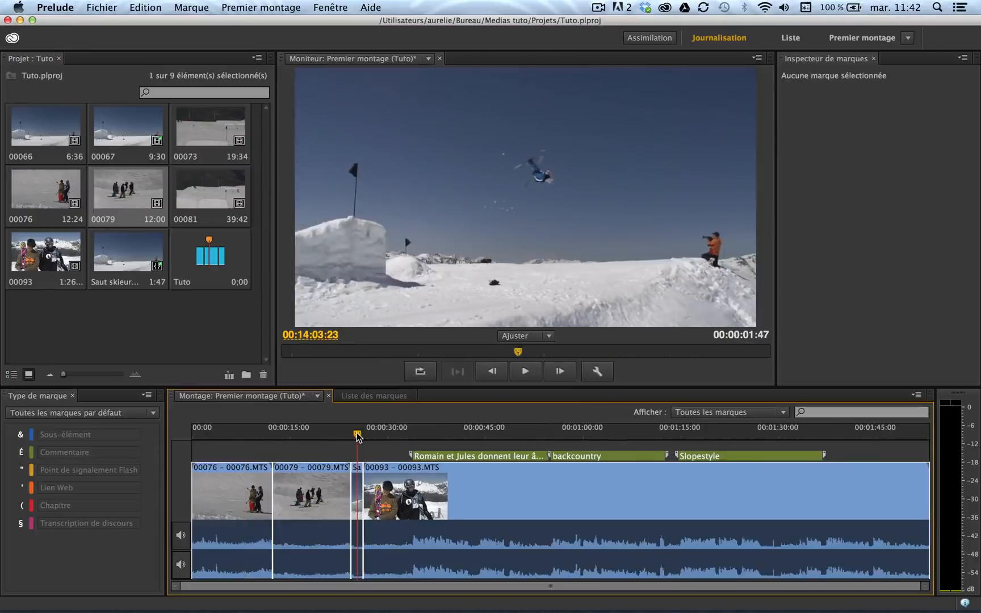
drag(263, 434, 238, 435)
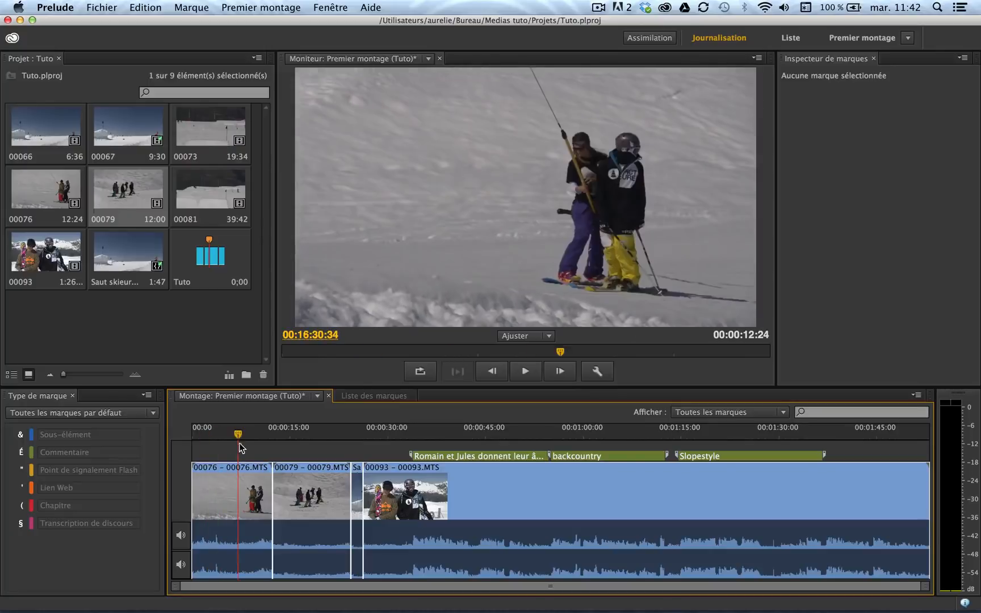
- Reorder the rough cut: place the "Saut skieur bleu" subclip between 00076 and 00079, and clip 00093 at the very start
click(225, 493)
click(310, 499)
click(356, 499)
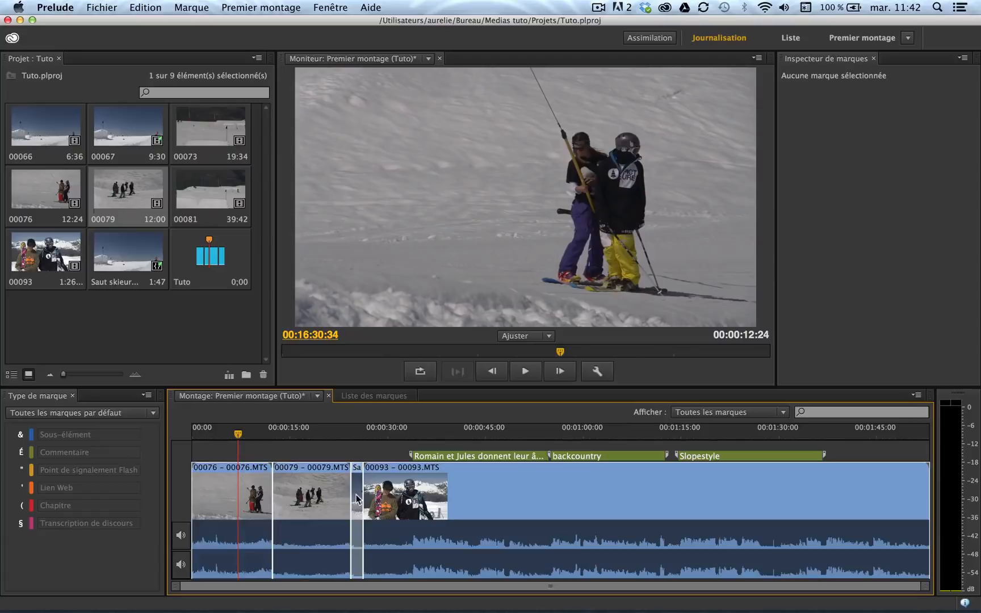
click(355, 435)
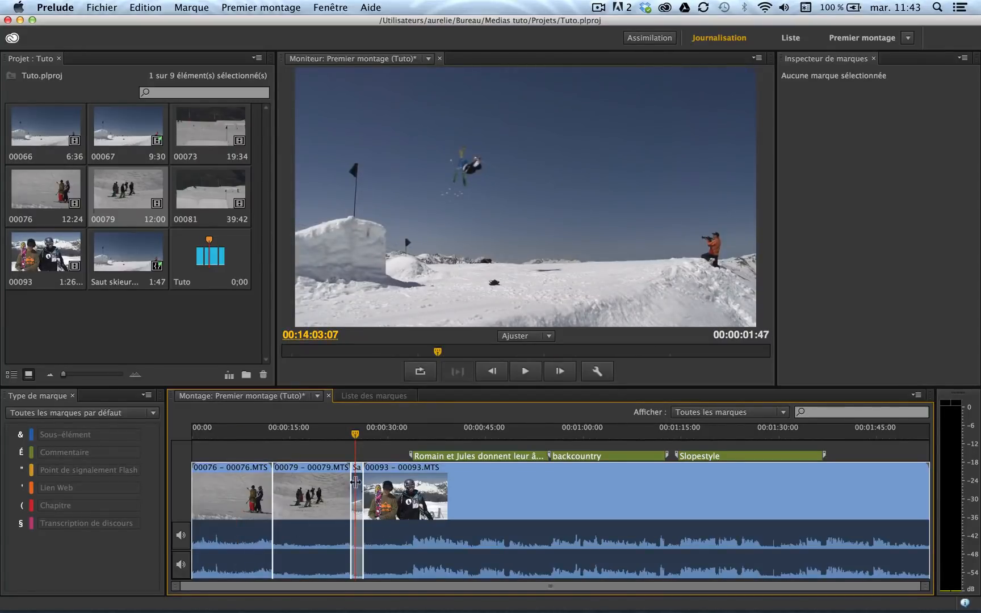
drag(355, 481, 284, 488)
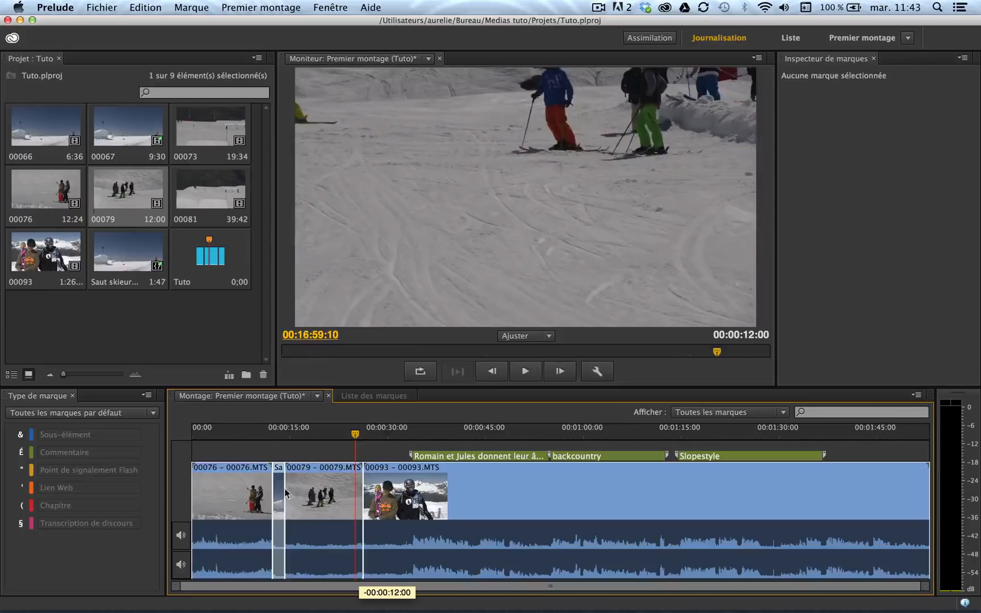
drag(434, 497, 193, 496)
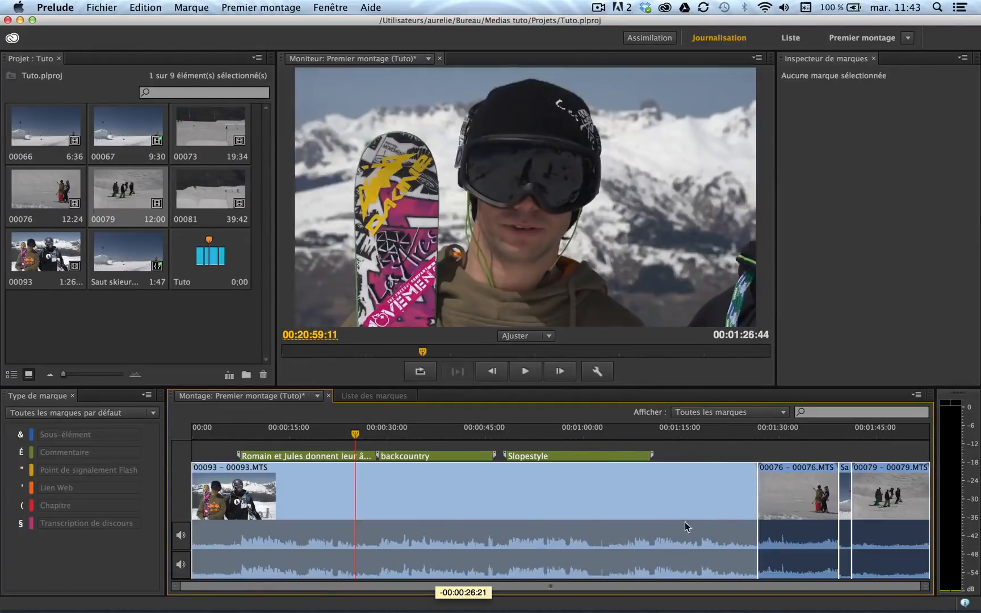
click(792, 431)
click(844, 432)
click(871, 433)
click(673, 435)
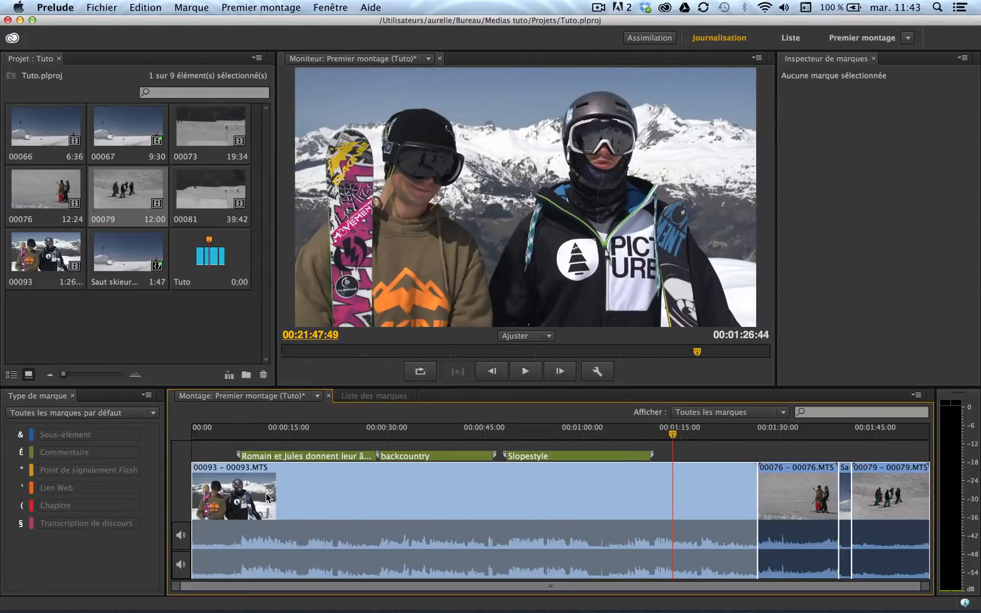
- Save the Tuto rough cut's changes when starting its export, and look through the available export formats before cancelling the export
click(204, 271)
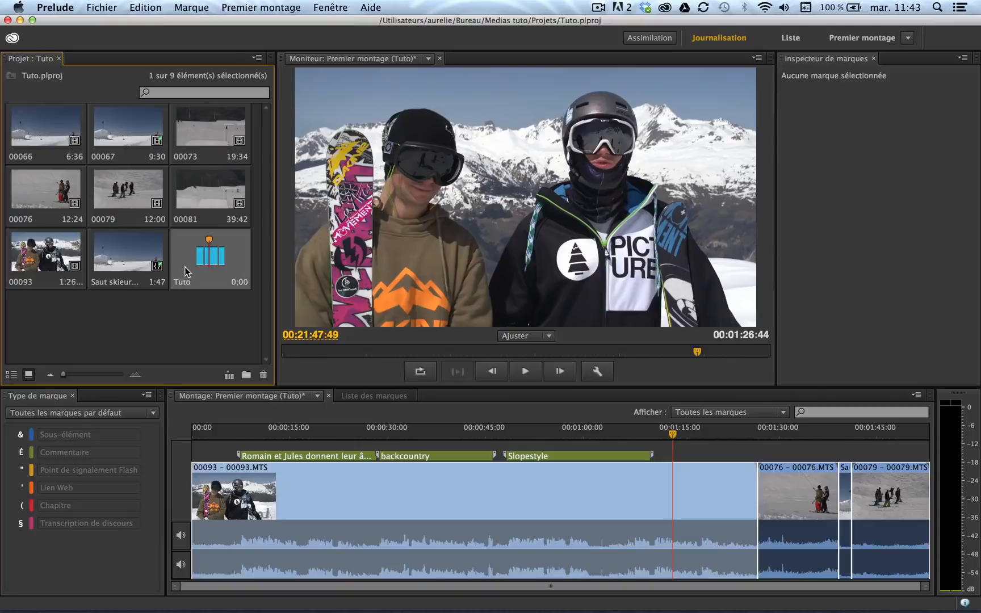
click(100, 8)
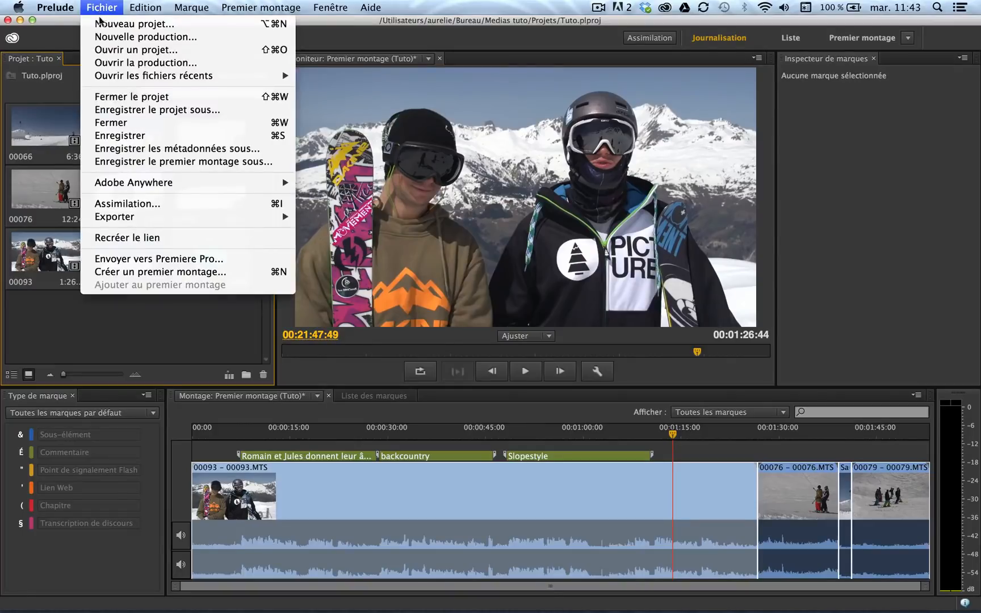
mouse_move(155, 218)
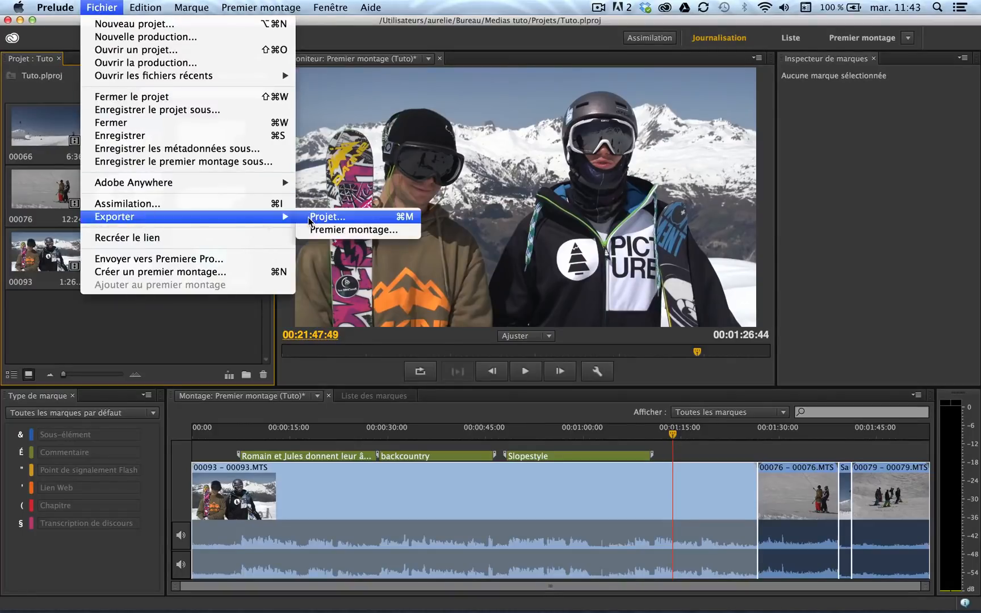
click(322, 230)
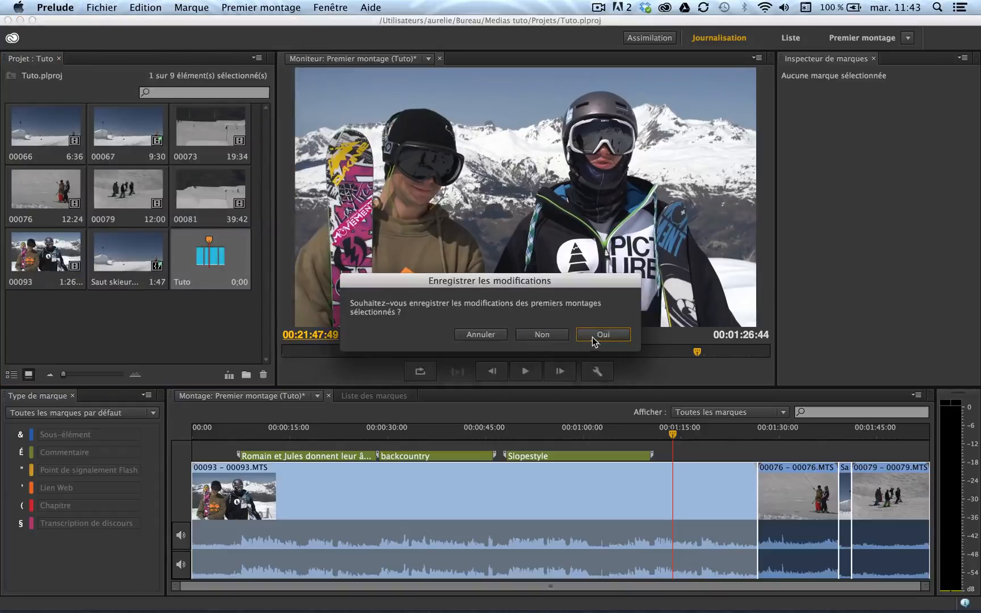
click(596, 335)
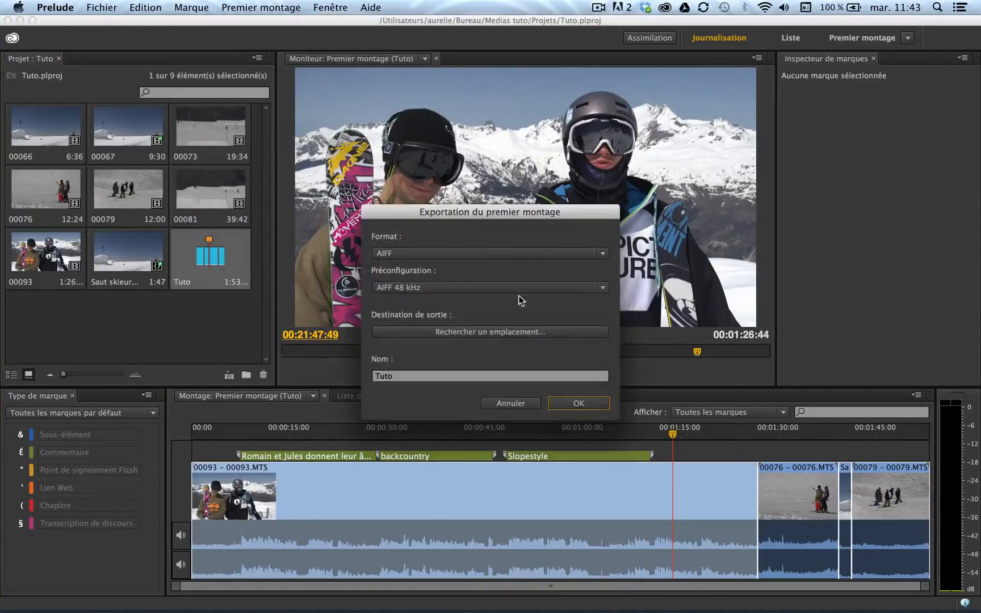
click(480, 255)
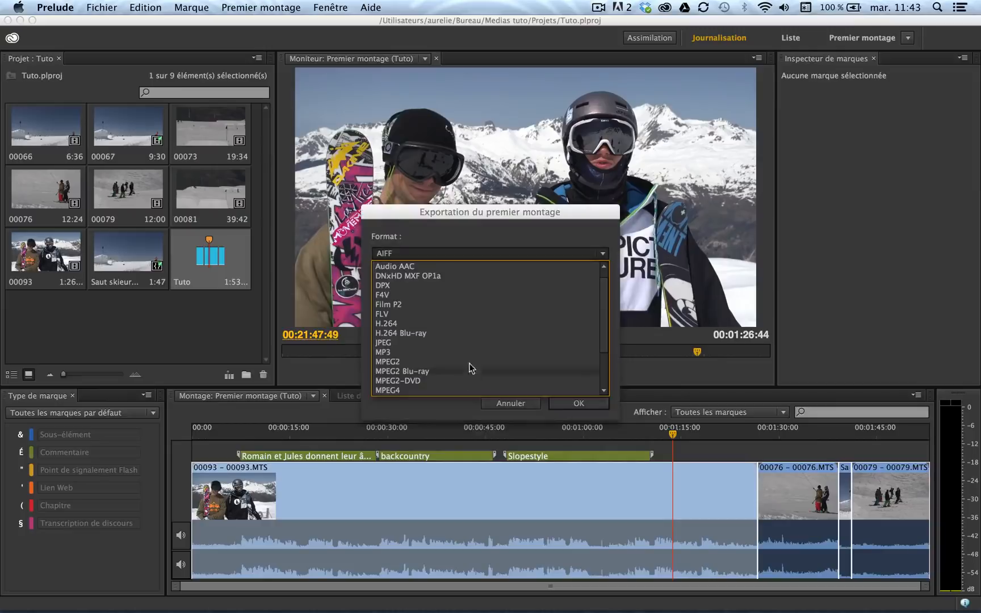
click(518, 402)
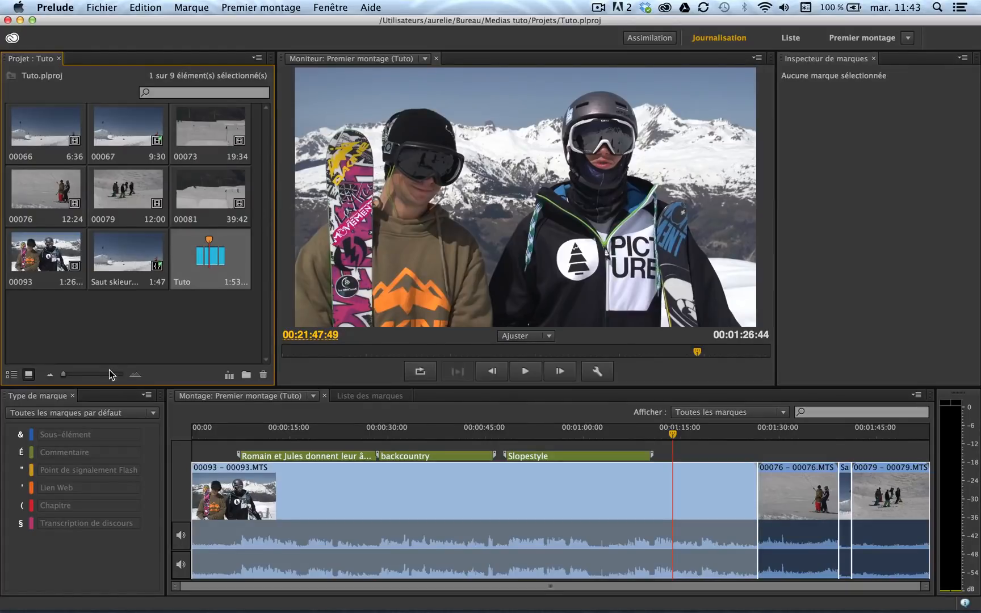
- Select all the project's clips, the subclip and the Tuto rough cut, and send them to Premiere Pro
click(205, 328)
drag(211, 317, 64, 121)
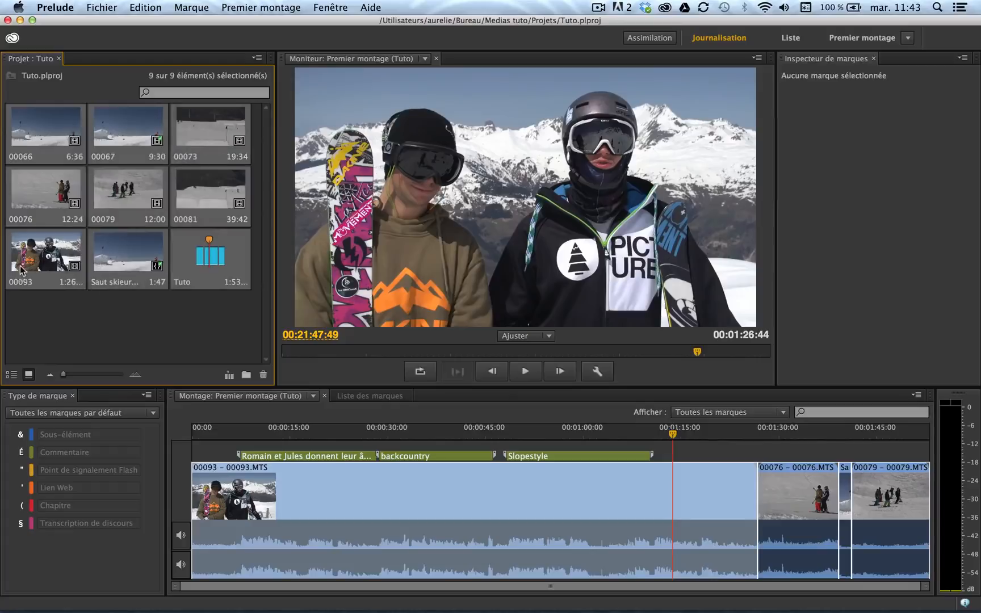
right_click(105, 245)
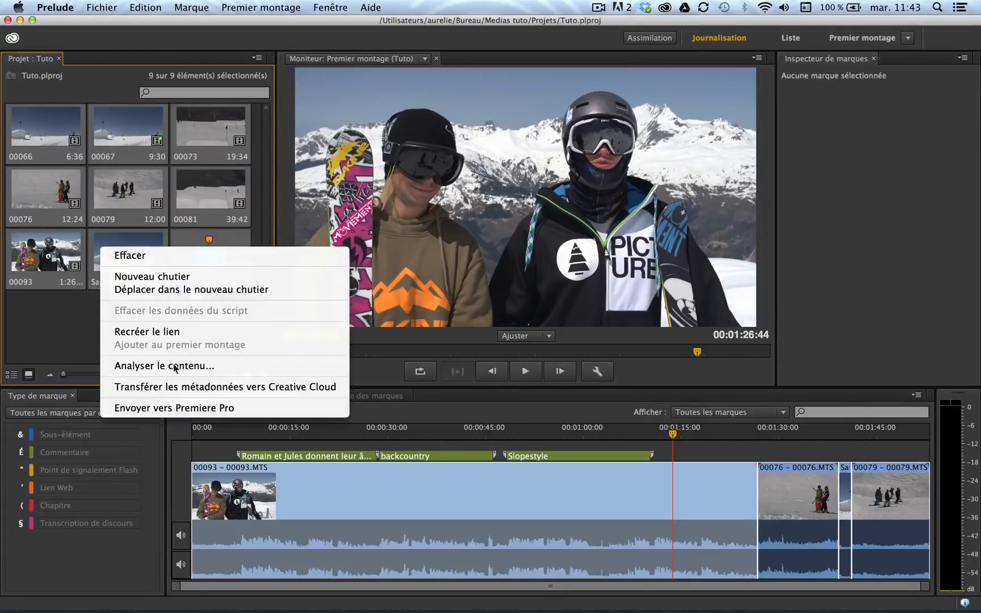
click(191, 408)
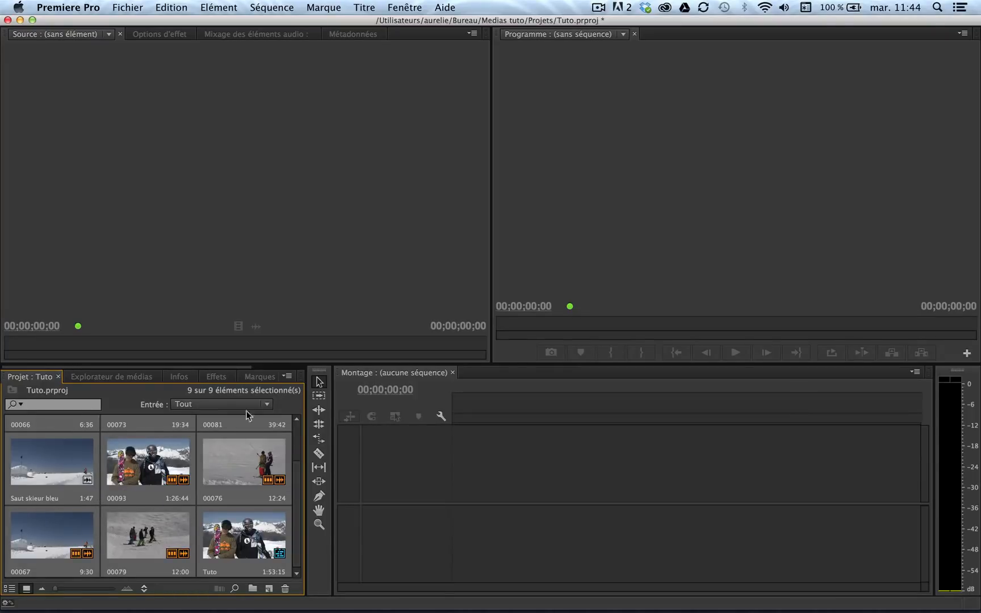
- Enlarge the Premiere Pro project panel to view every transferred item, then open the Tuto sequence and check its clips and markers
drag(184, 365, 178, 238)
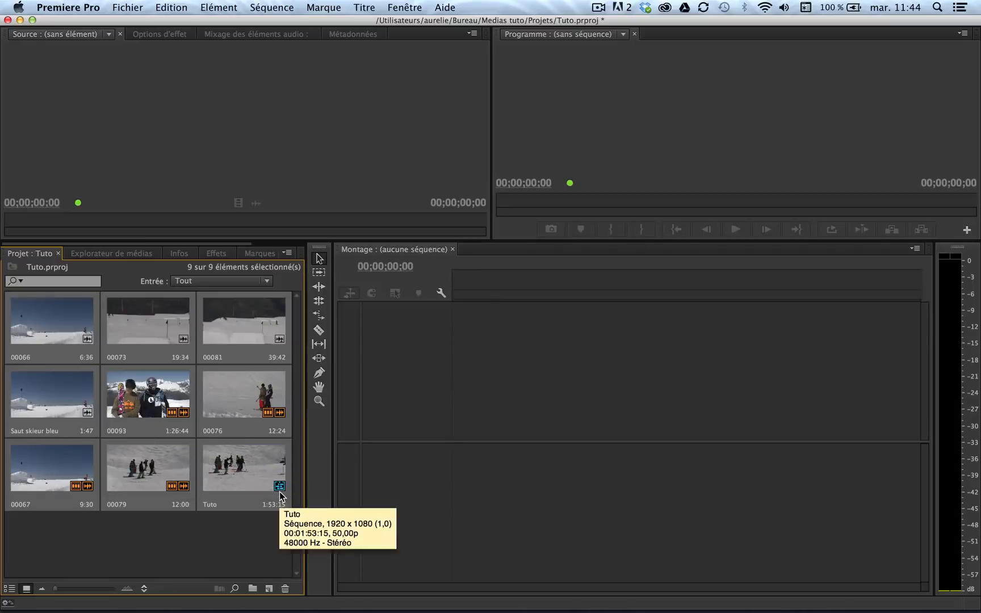
click(242, 517)
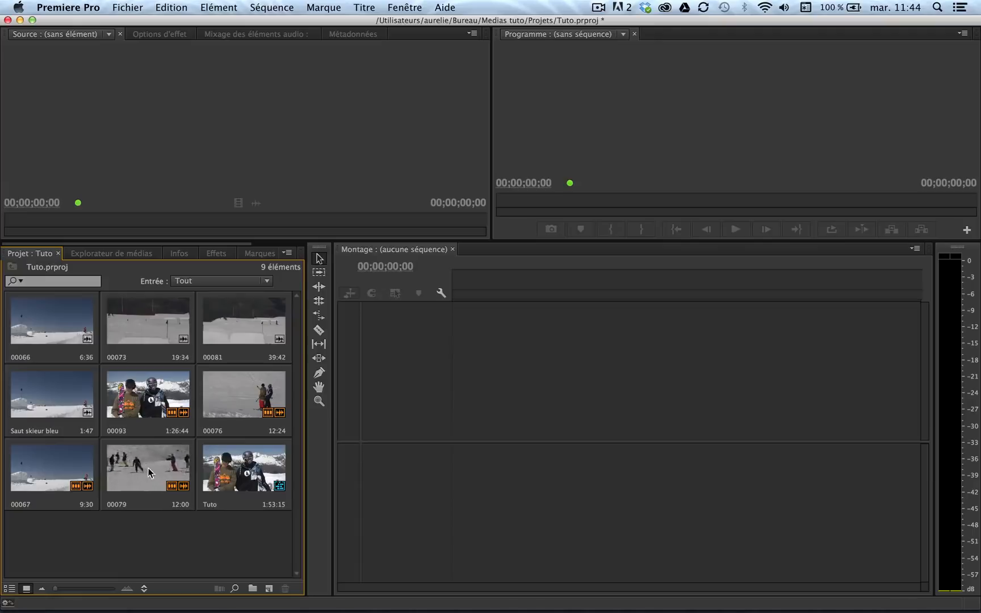
double_click(230, 489)
mouse_move(547, 284)
mouse_down()
mouse_move(488, 286)
mouse_move(543, 283)
mouse_up()
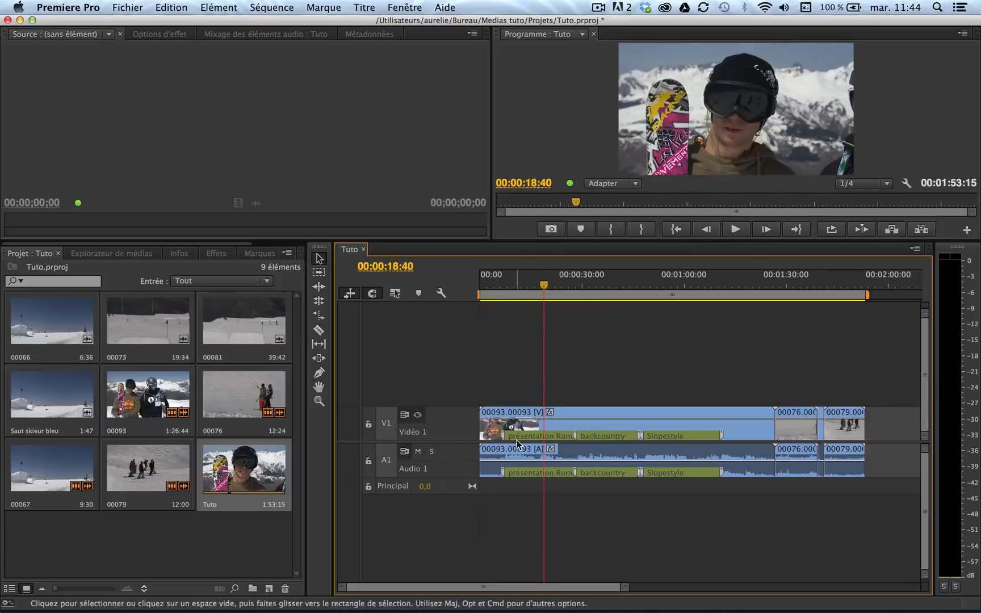
click(794, 283)
click(816, 282)
click(833, 284)
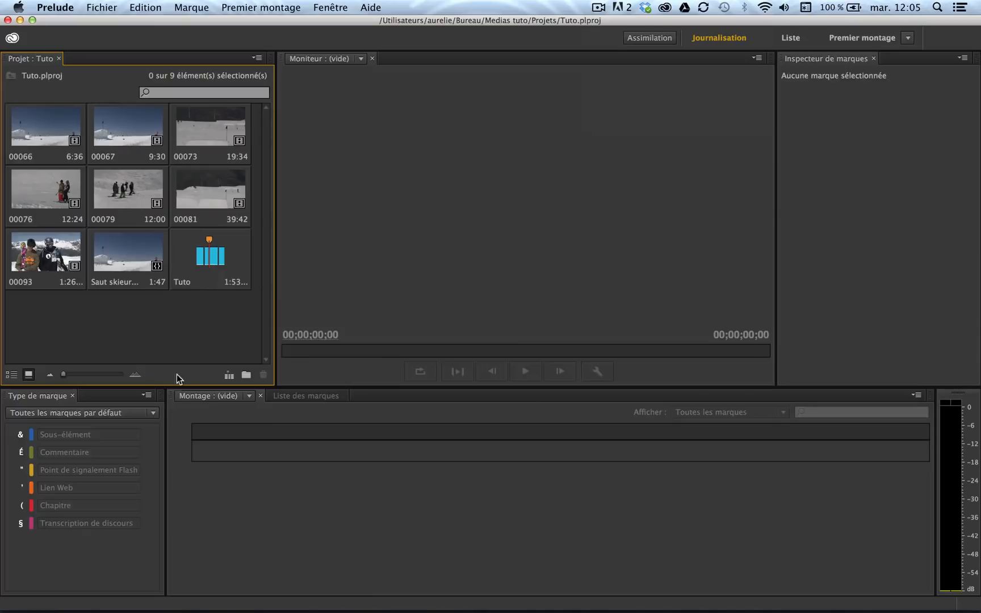